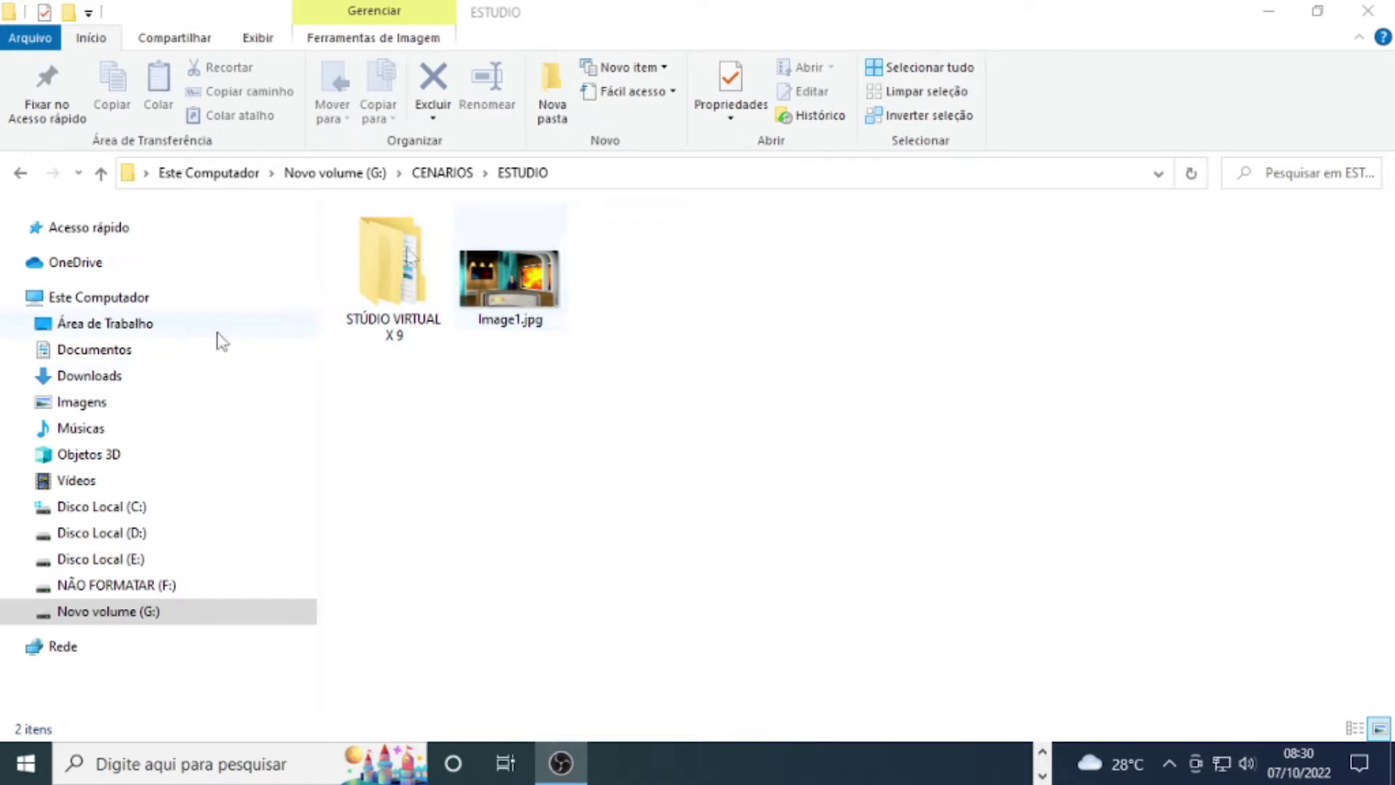
- Open STÚDIO VIRTUAL X 9 > Virtual_Studio in File Explorer, then switch back to After Effects
double_click(393, 276)
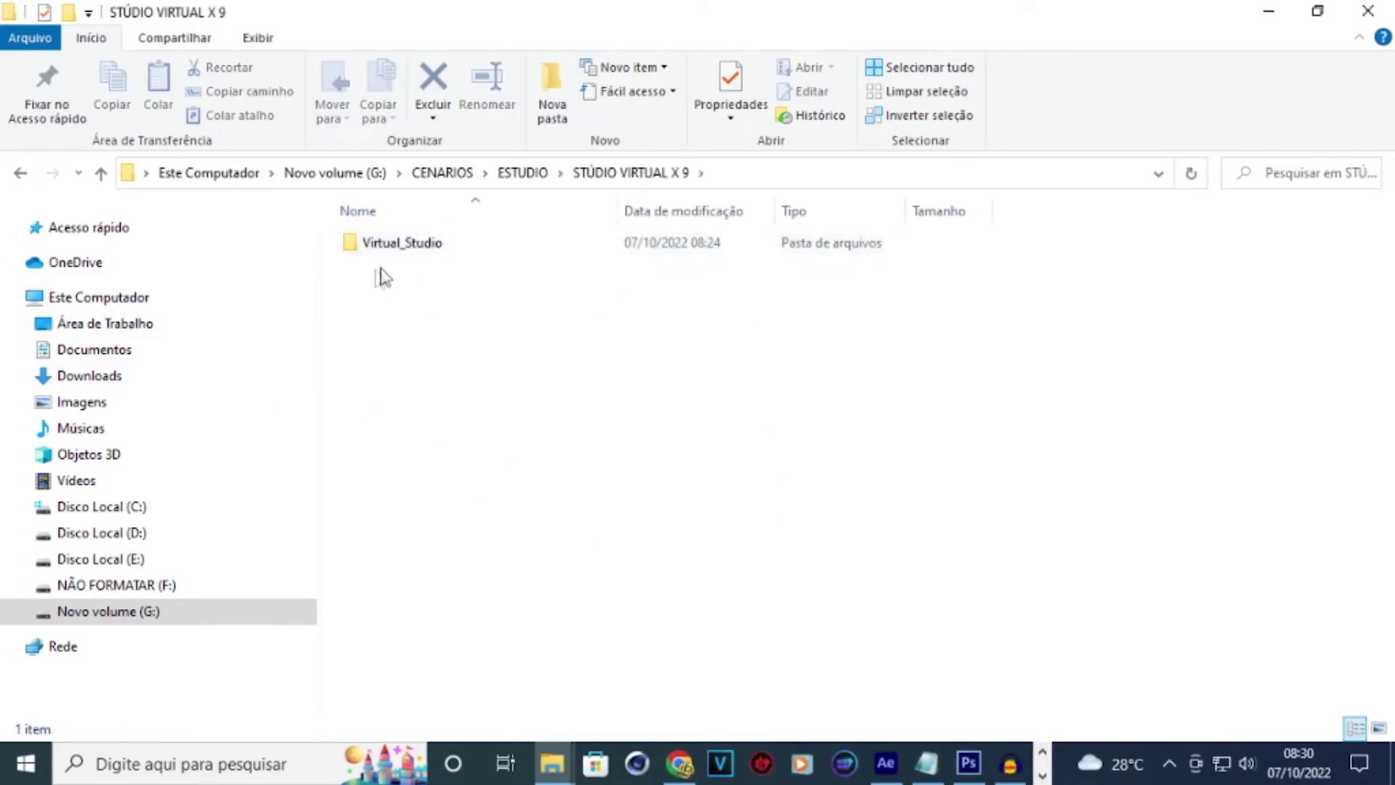
double_click(393, 247)
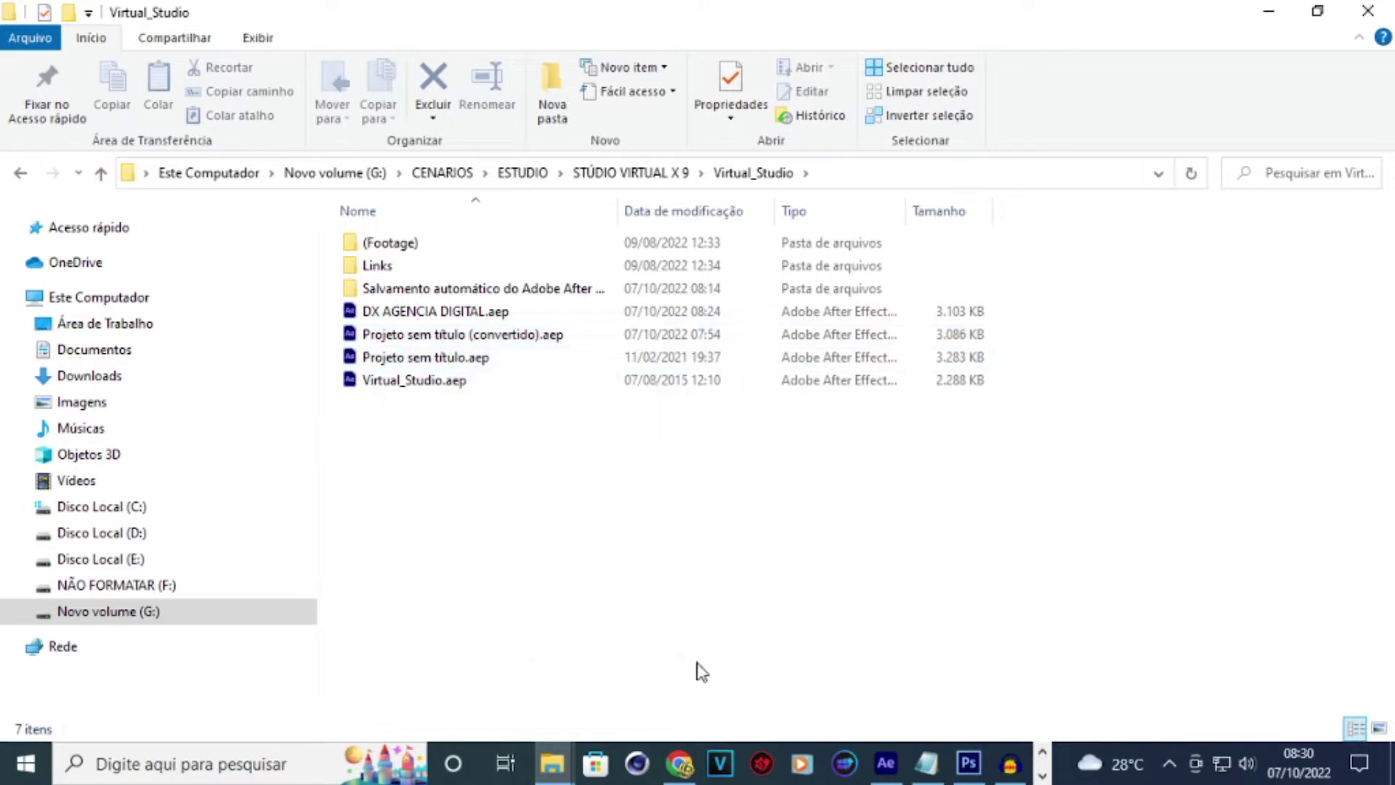
left_click(888, 766)
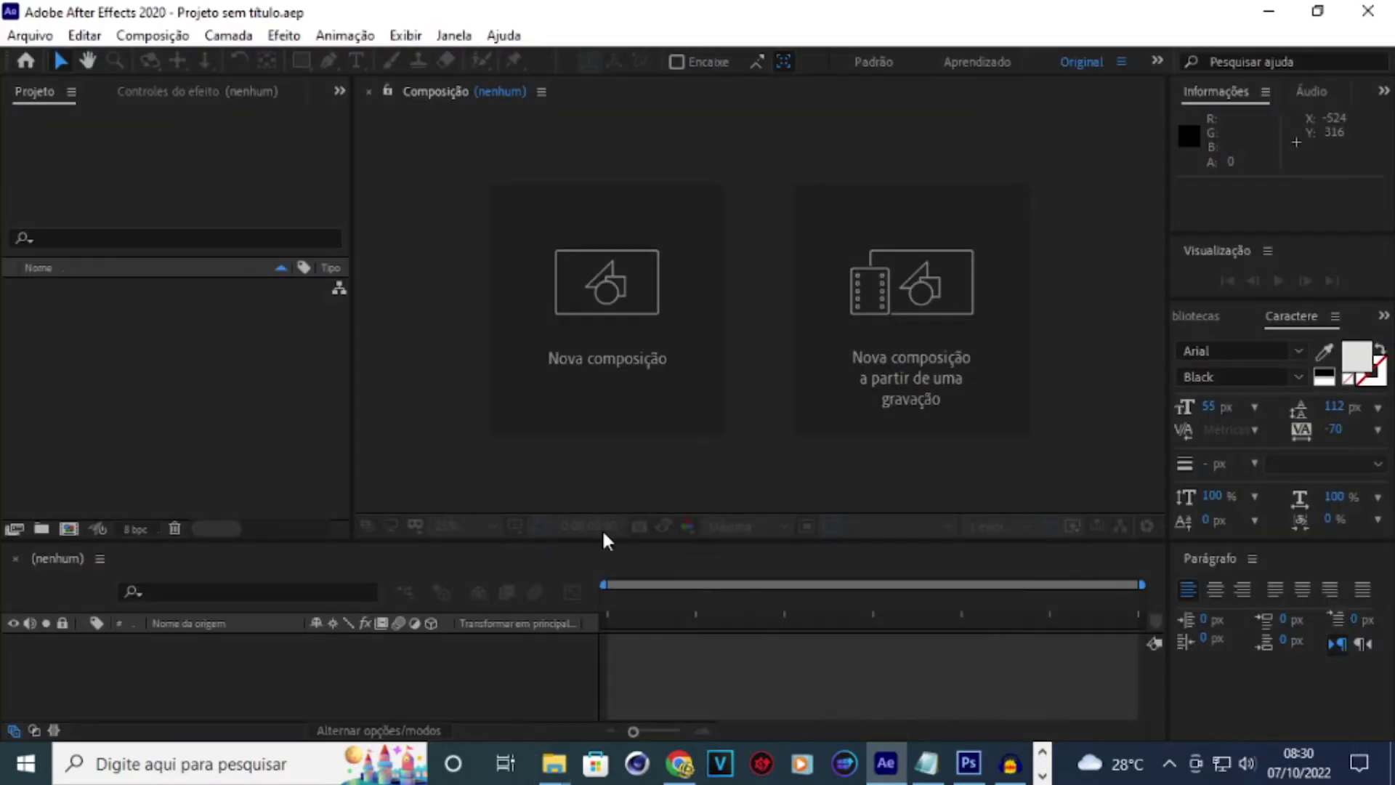
- Open the DX AGENCIA DIGITAL.aep project and acknowledge the Adobe Fonts warning
left_click(29, 36)
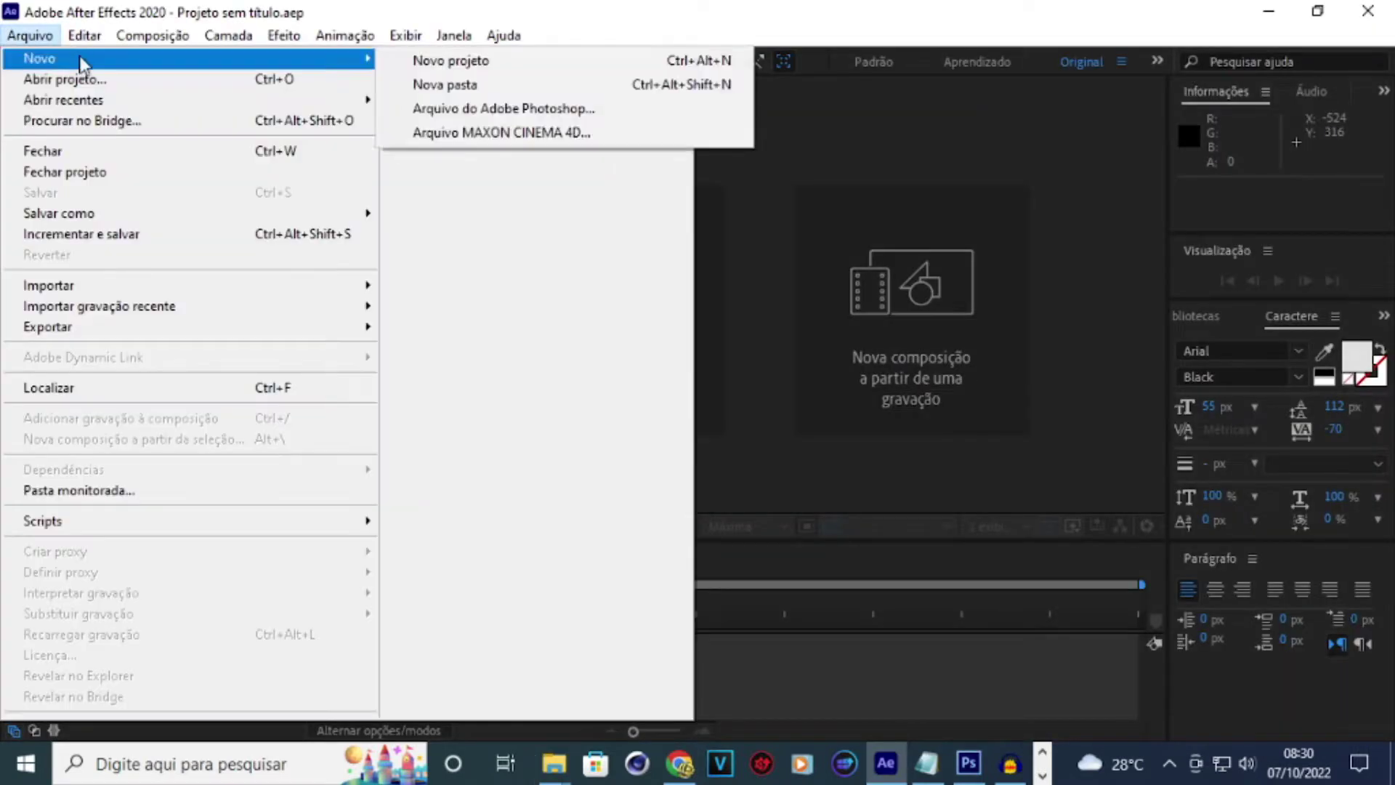
left_click(80, 80)
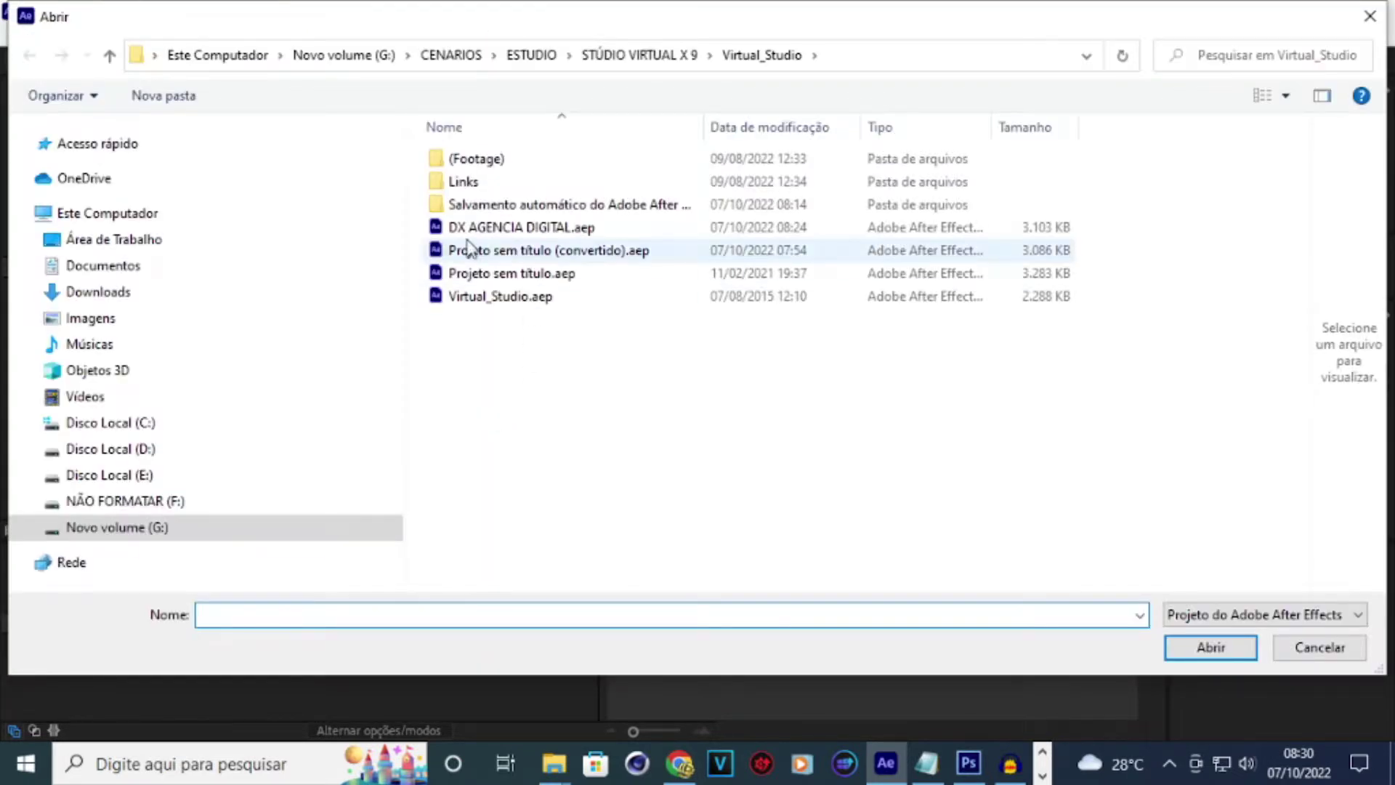
left_click(478, 230)
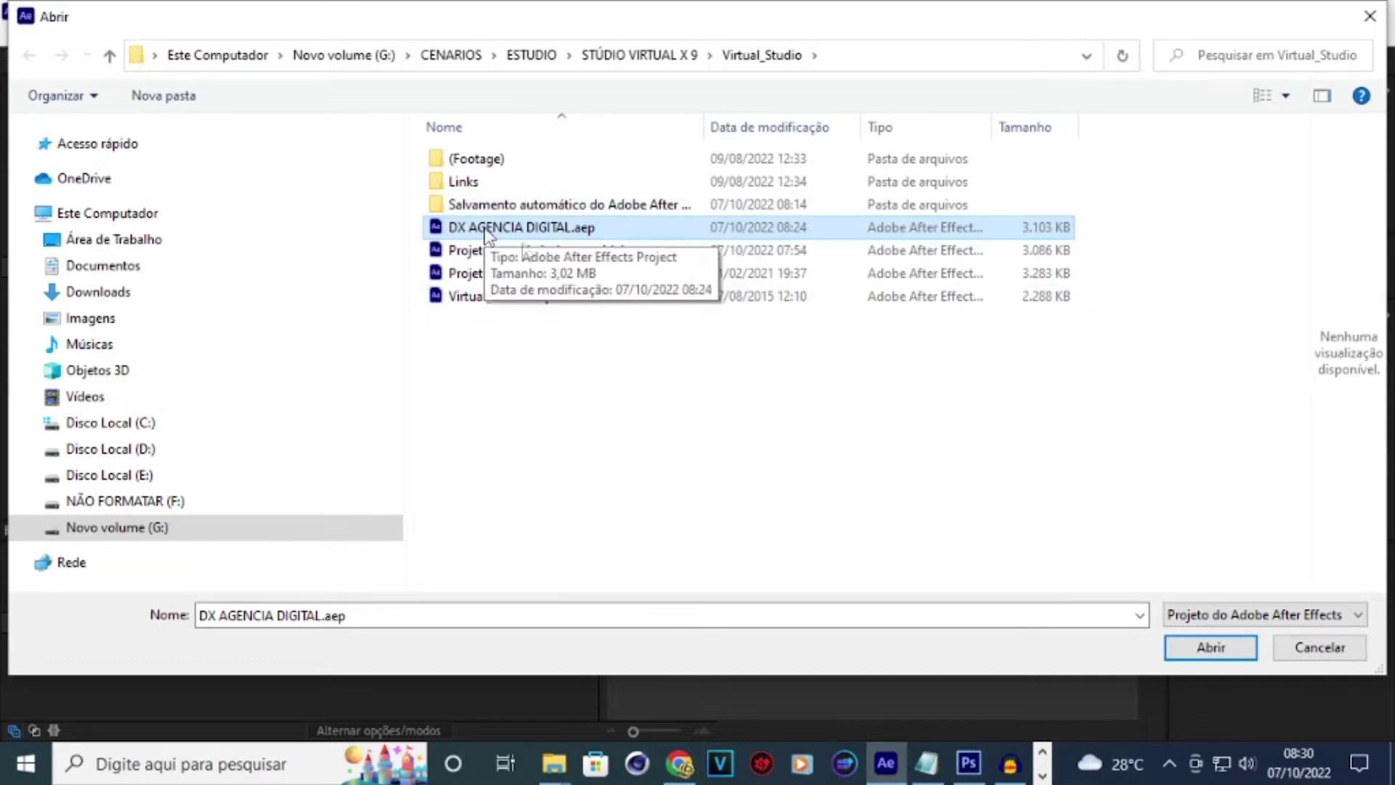
left_click(1210, 647)
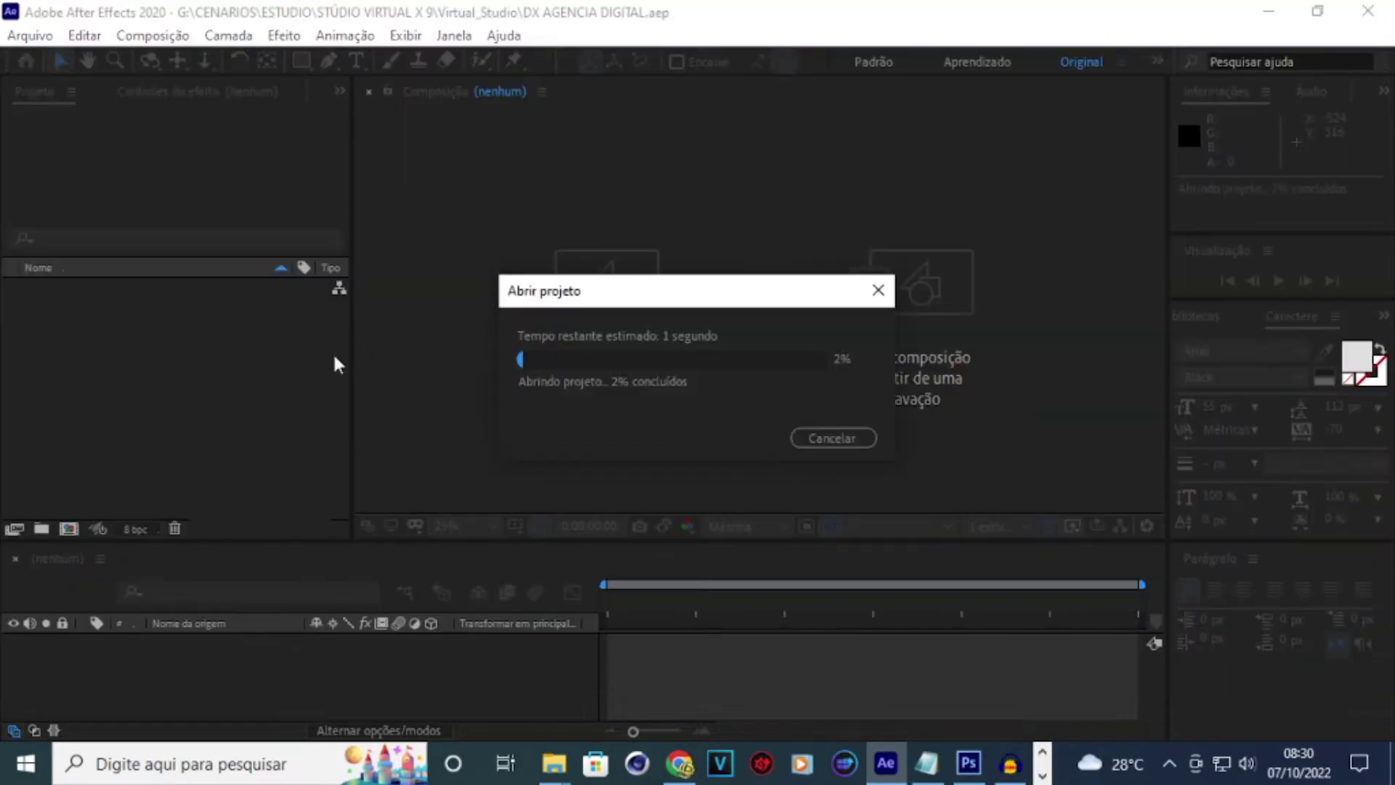
left_click(888, 428)
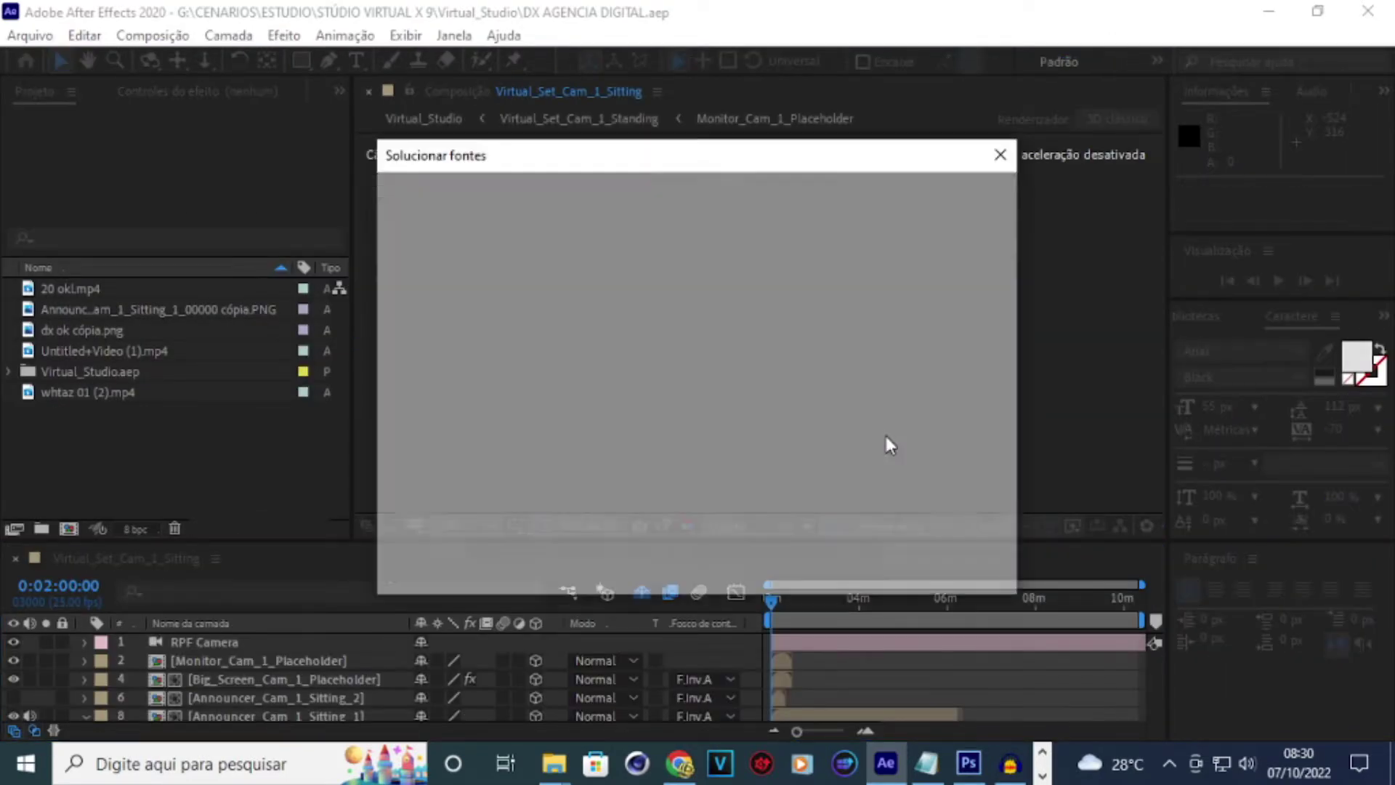
- Close the missing-fonts list and expand the Virtual_Studio.aep folder in the Project panel
left_click(951, 568)
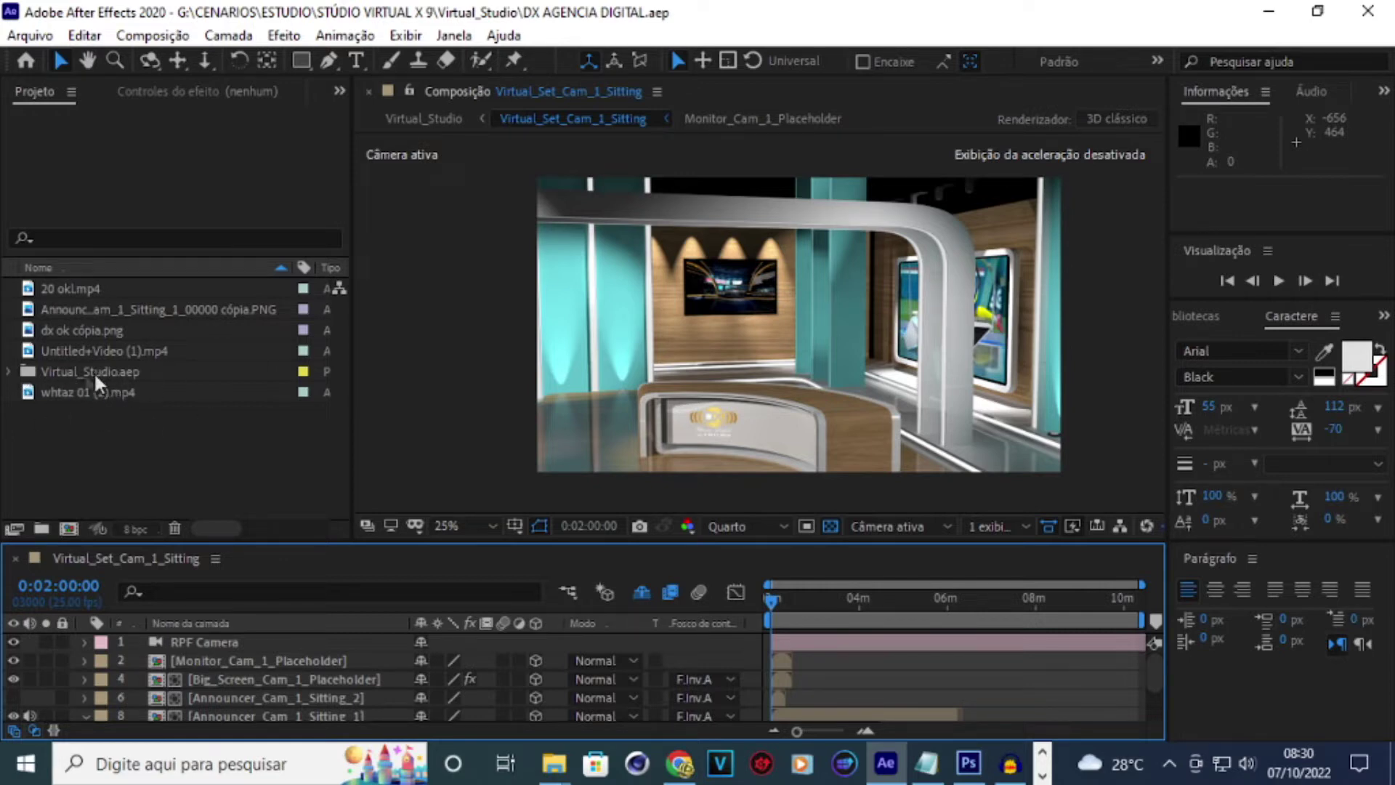
left_click(9, 372)
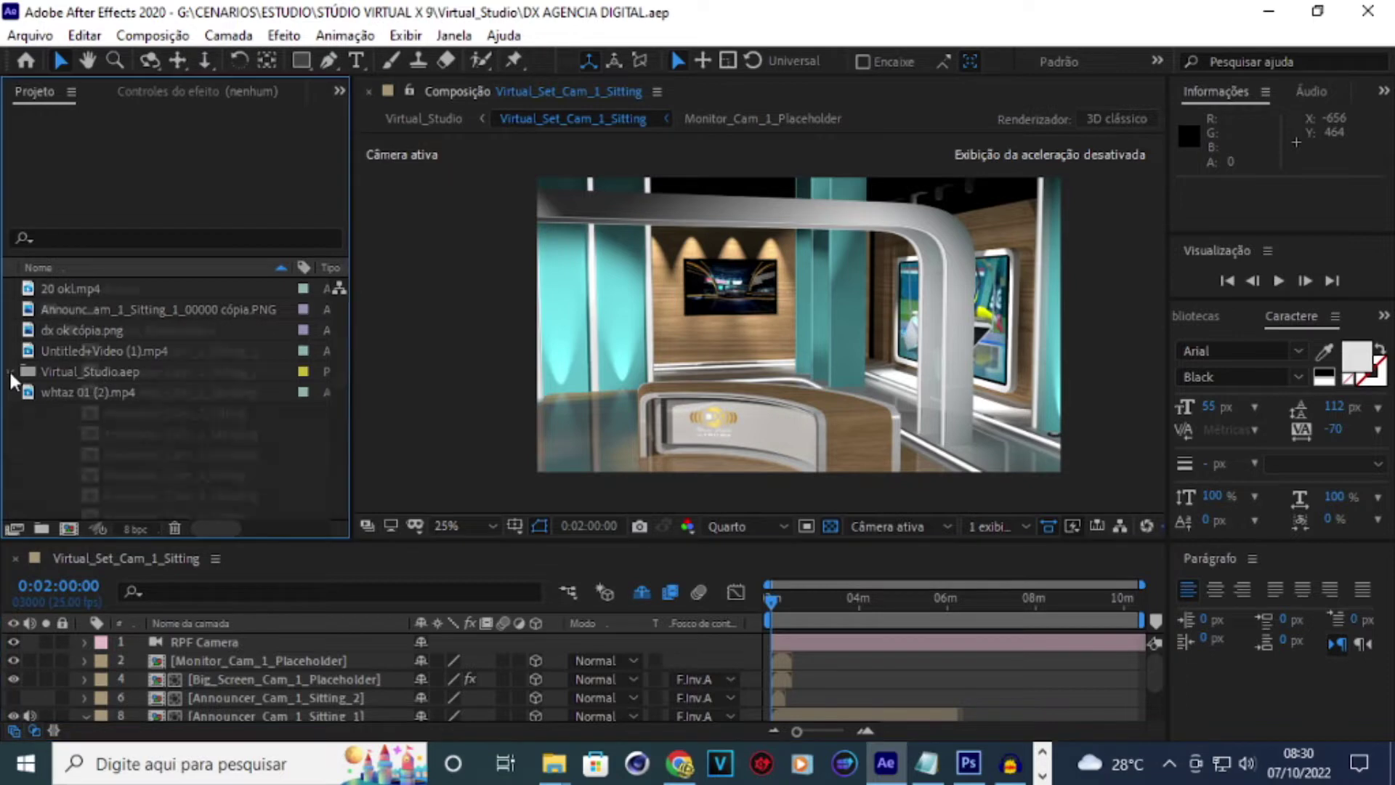
- Collapse Announcer_Placeholders to reveal the Camera_Angles comps and open Virtual_Set_Cam_1_Standing
scroll(234, 376, "down", 2)
scroll(185, 371, "down", 2)
scroll(185, 371, "up", 2)
left_click(51, 332)
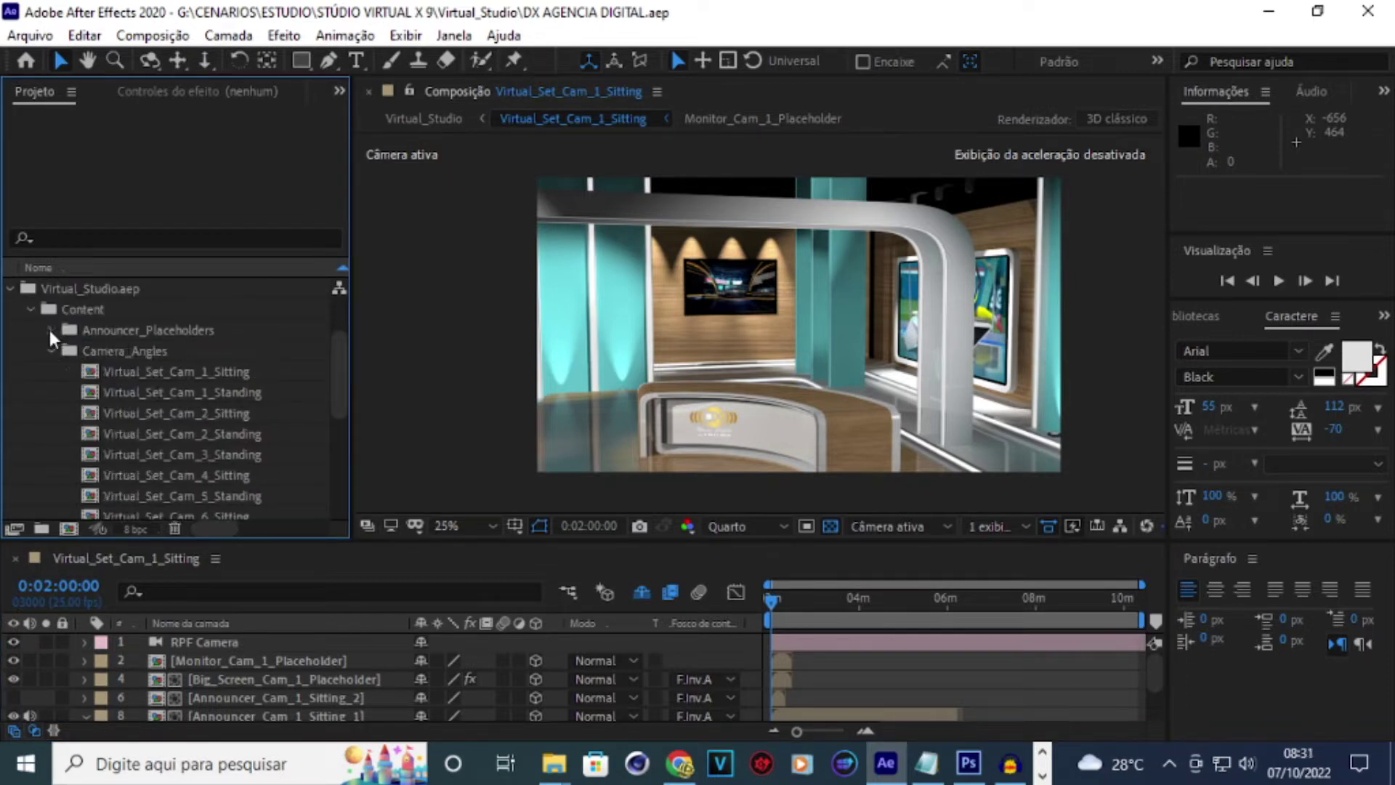
left_click(51, 331)
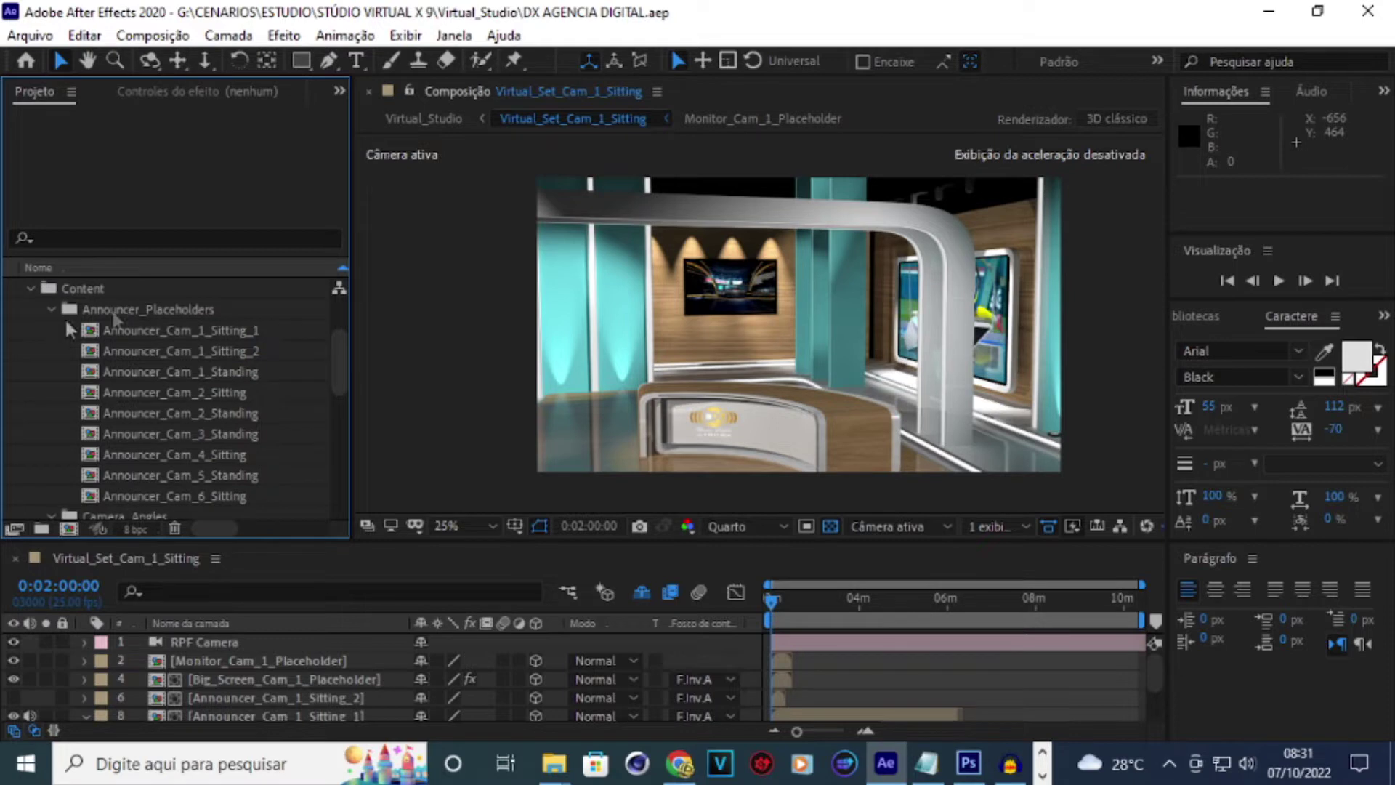
left_click(53, 317)
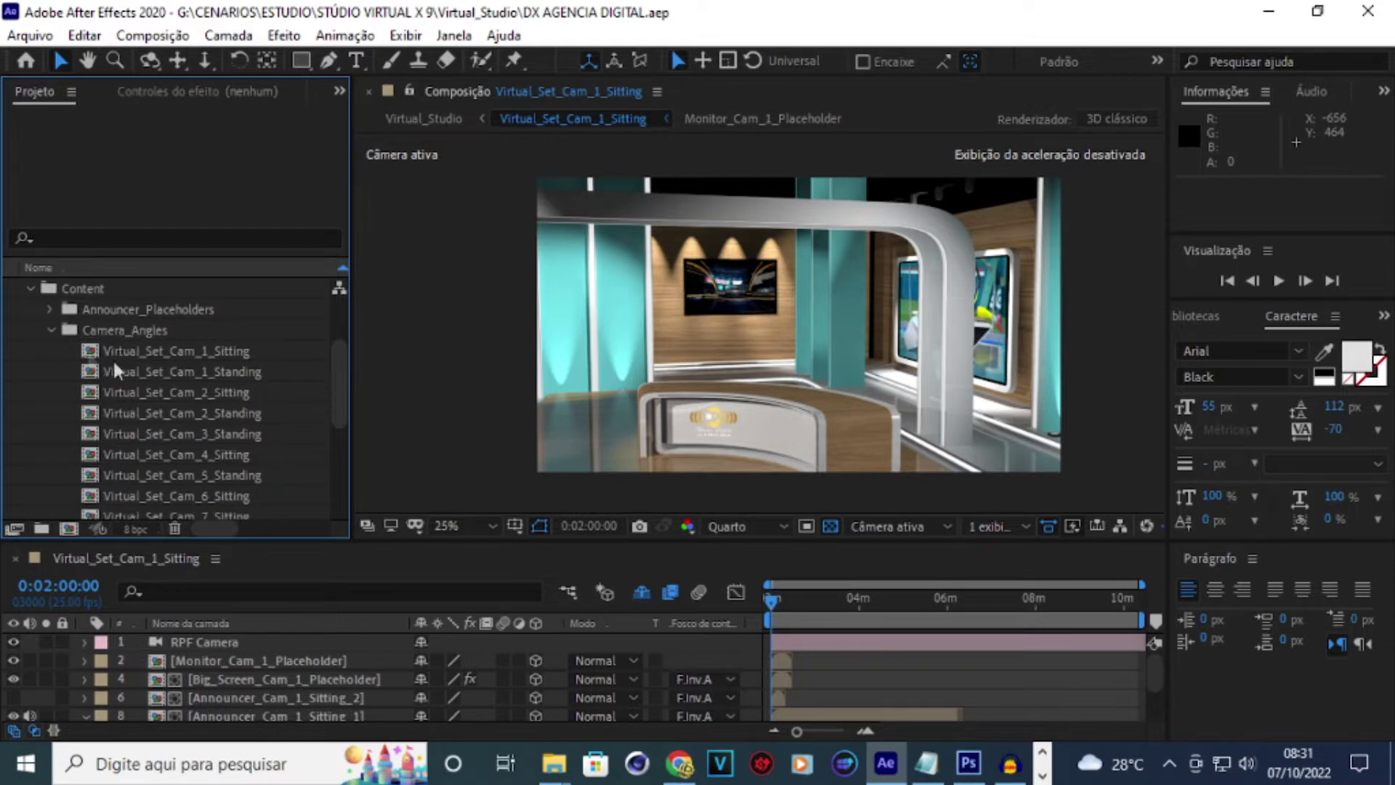
left_click(49, 311)
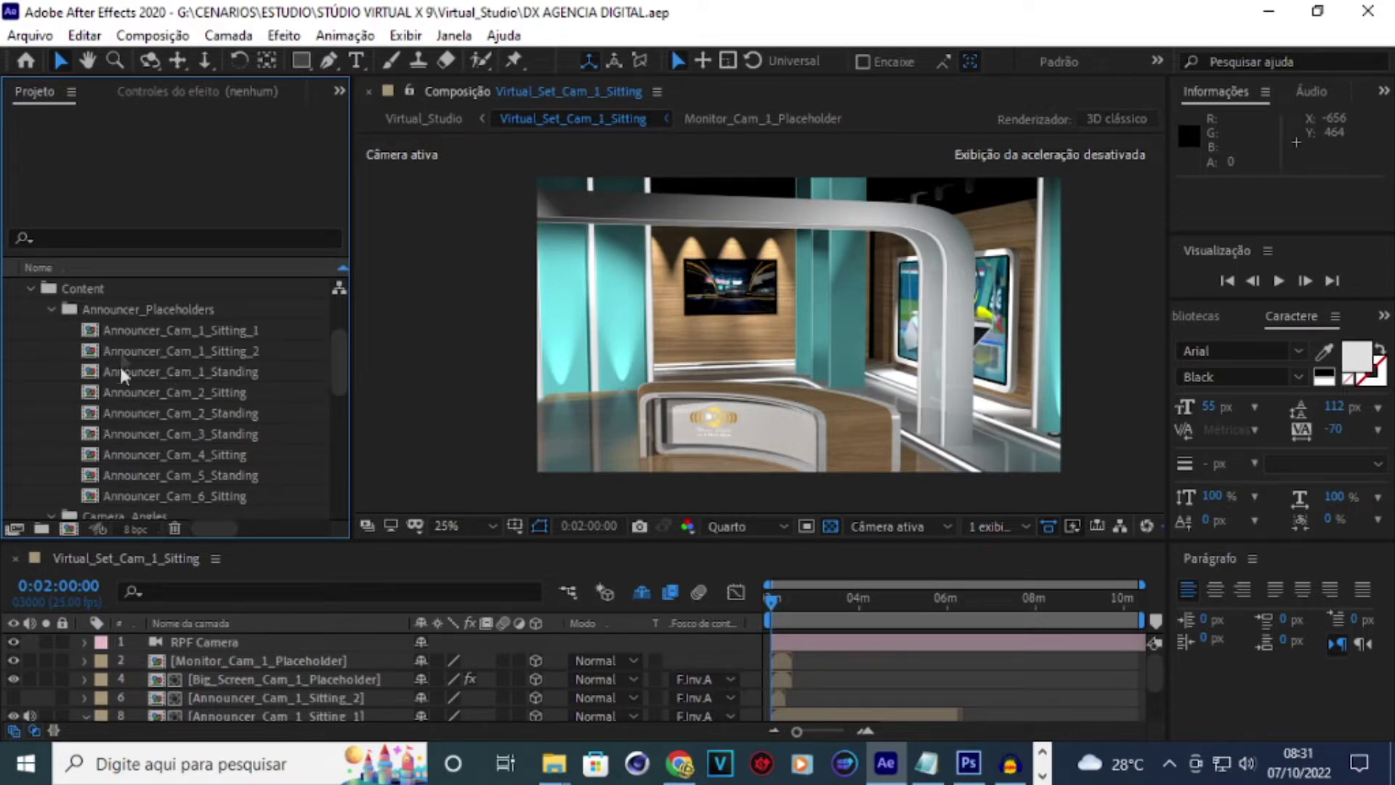
left_click(50, 311)
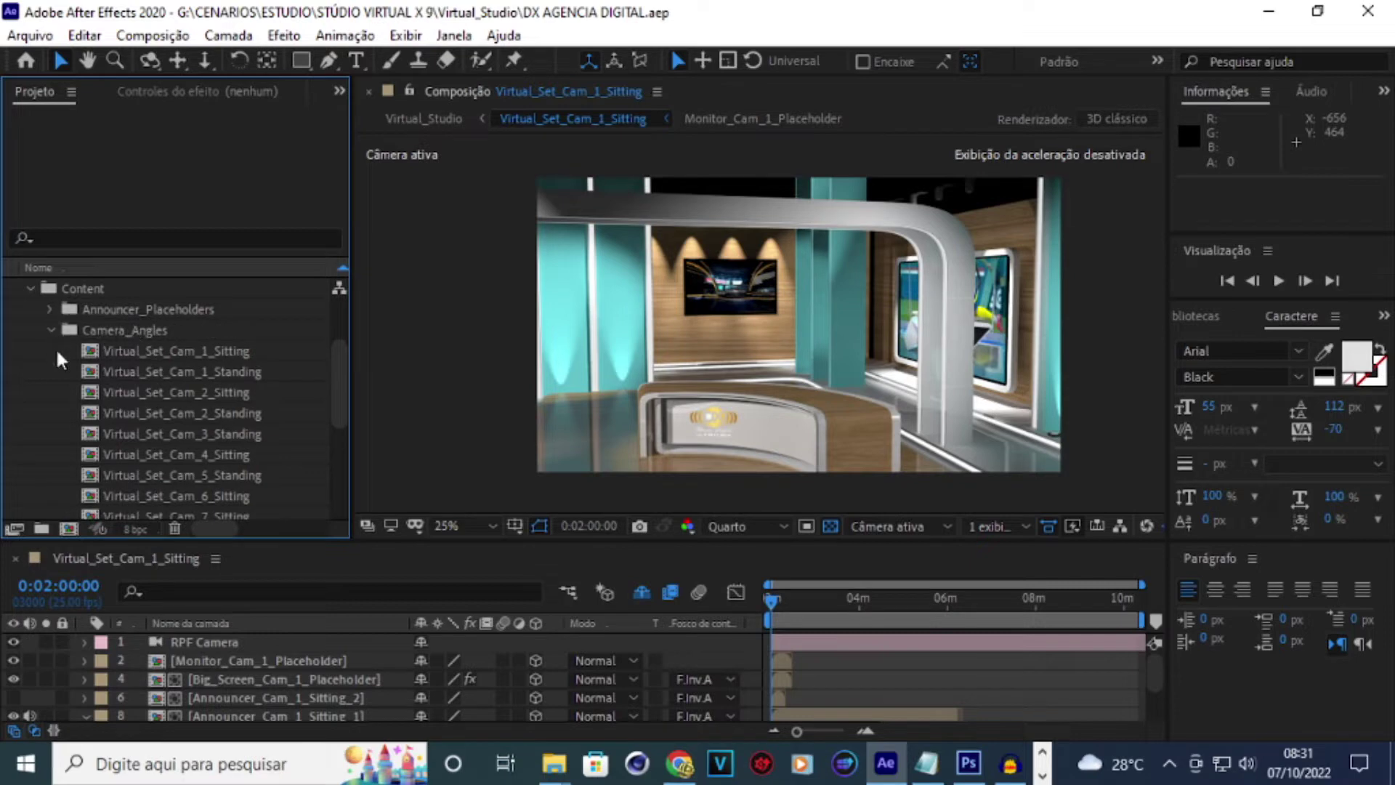
scroll(195, 401, "down", 1)
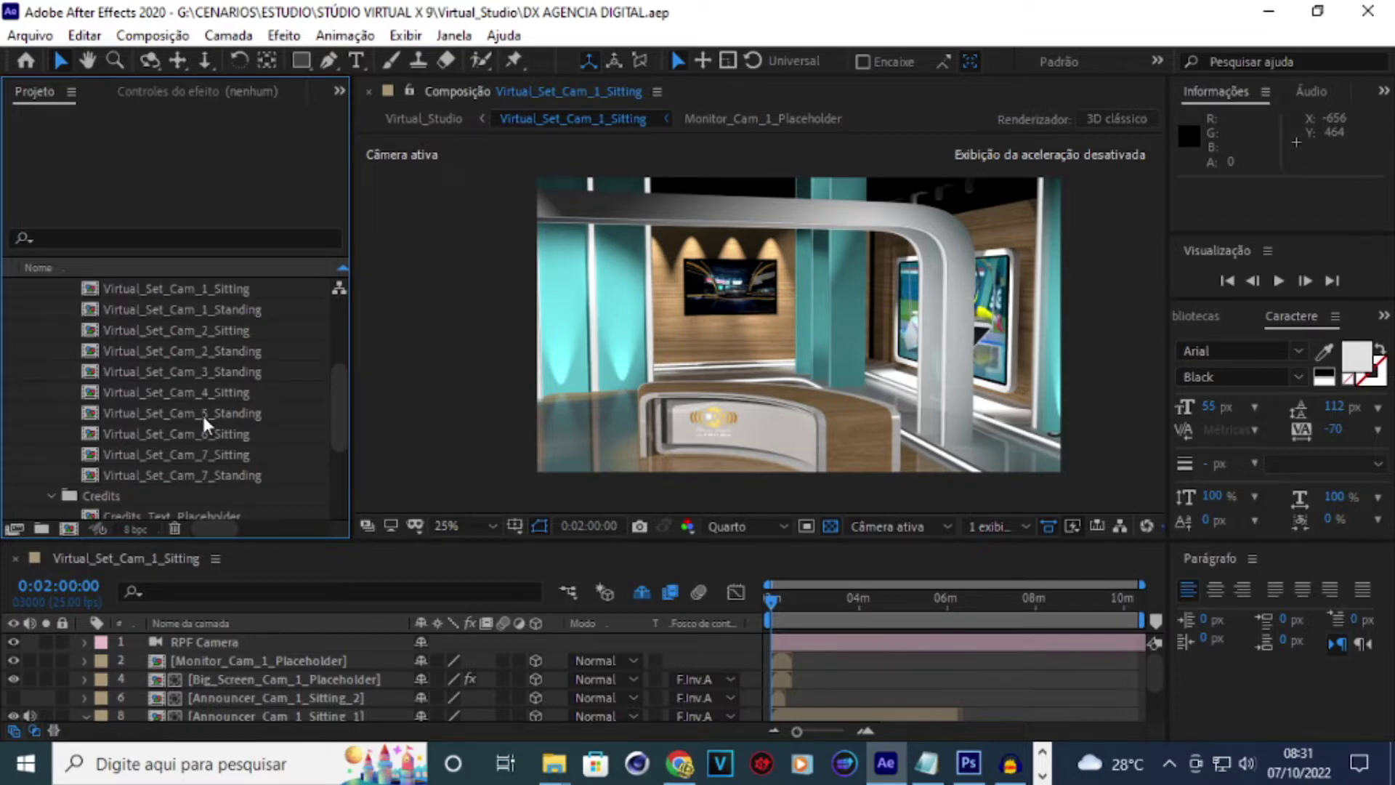
scroll(206, 412, "up", 1)
left_click(185, 351)
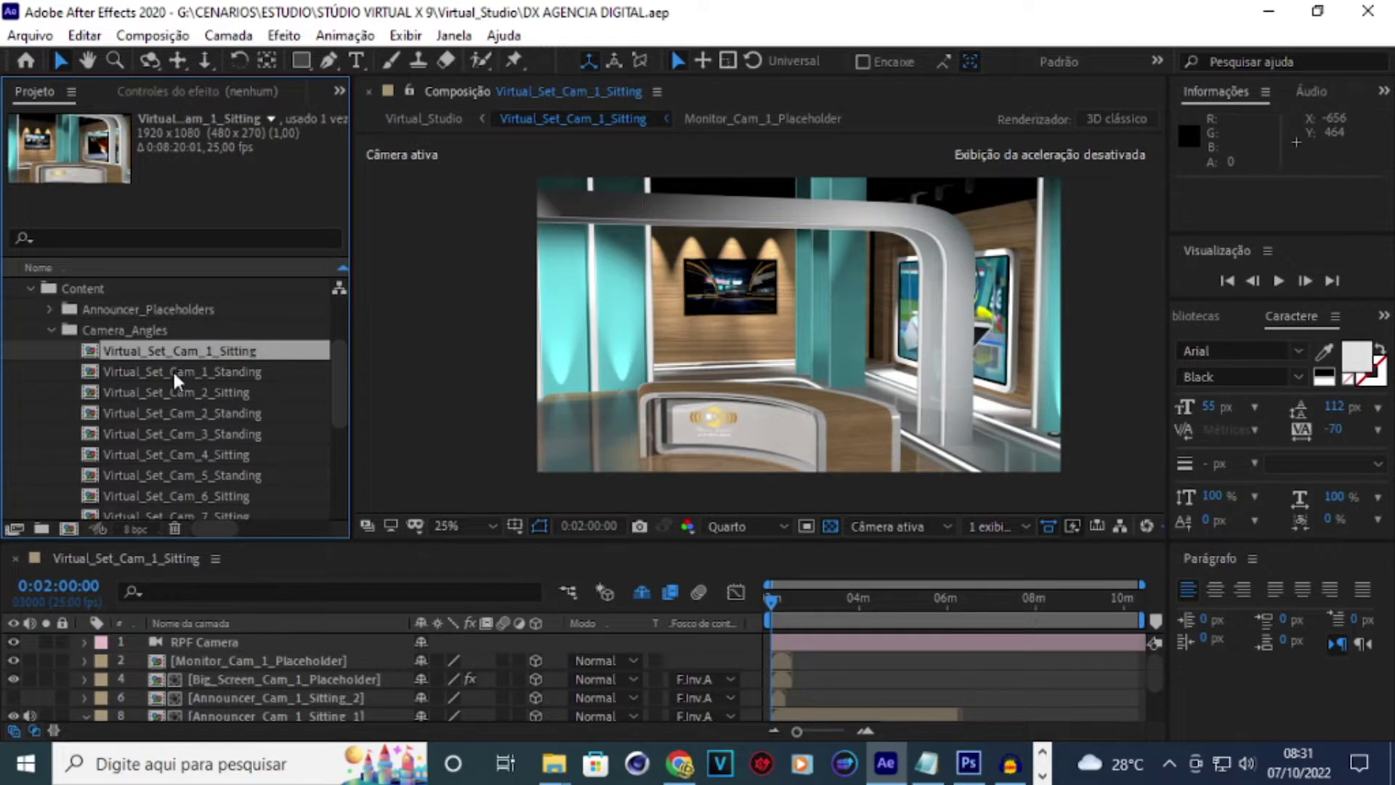
double_click(182, 374)
- Preview the Cam_2_Sitting, Cam_2_Standing and Cam_3_Standing comps, then open Virtual_Set_Cam_1_Sitting
left_click(179, 396)
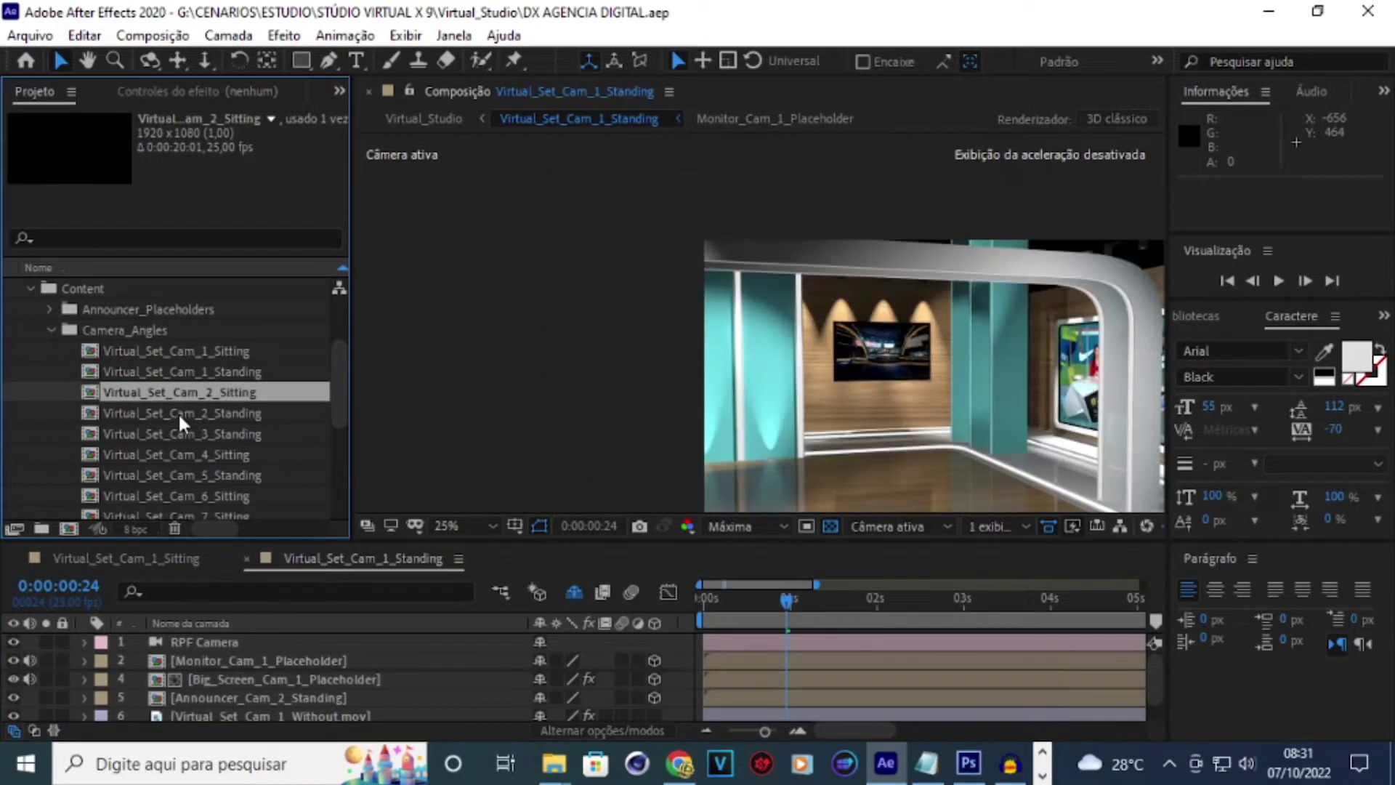
left_click(181, 415)
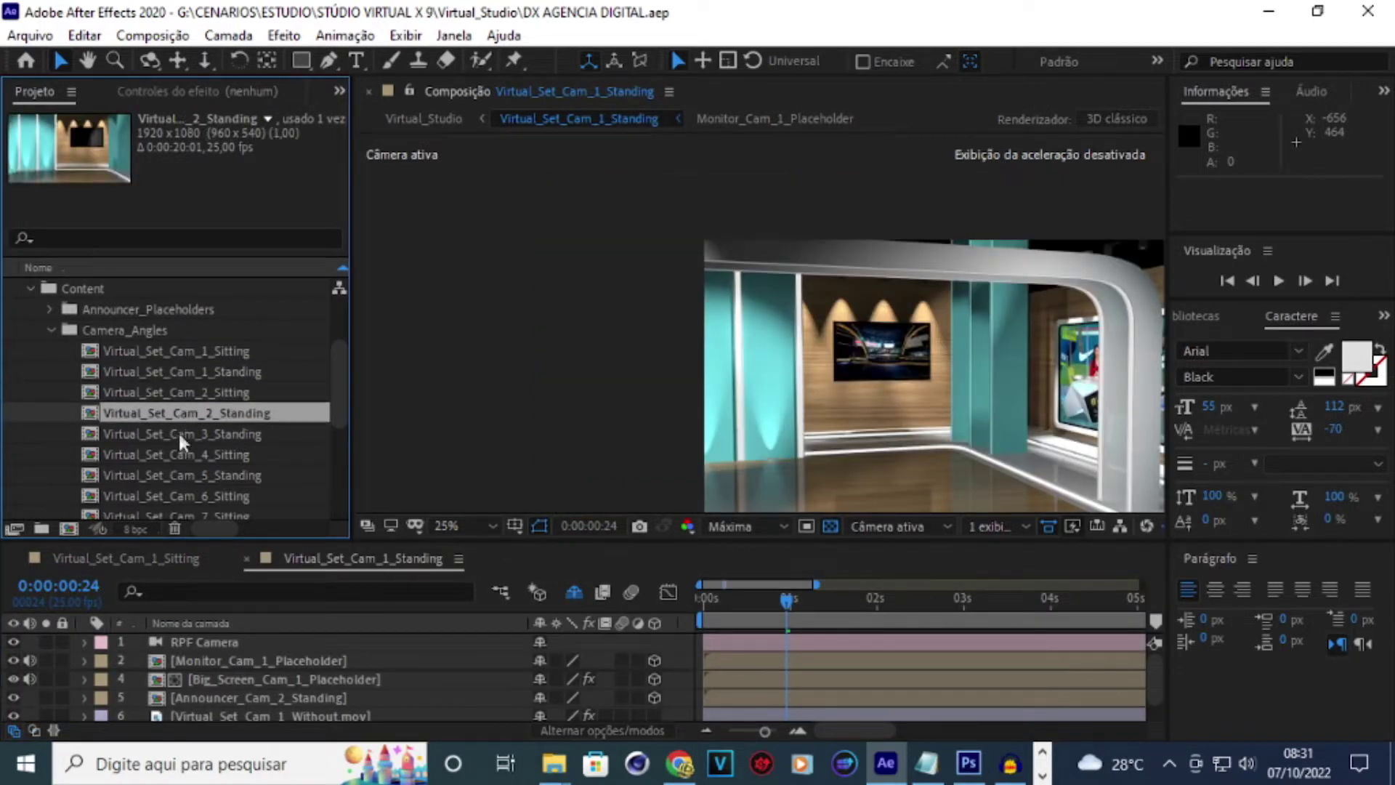
left_click(181, 436)
scroll(182, 445, "down", 3)
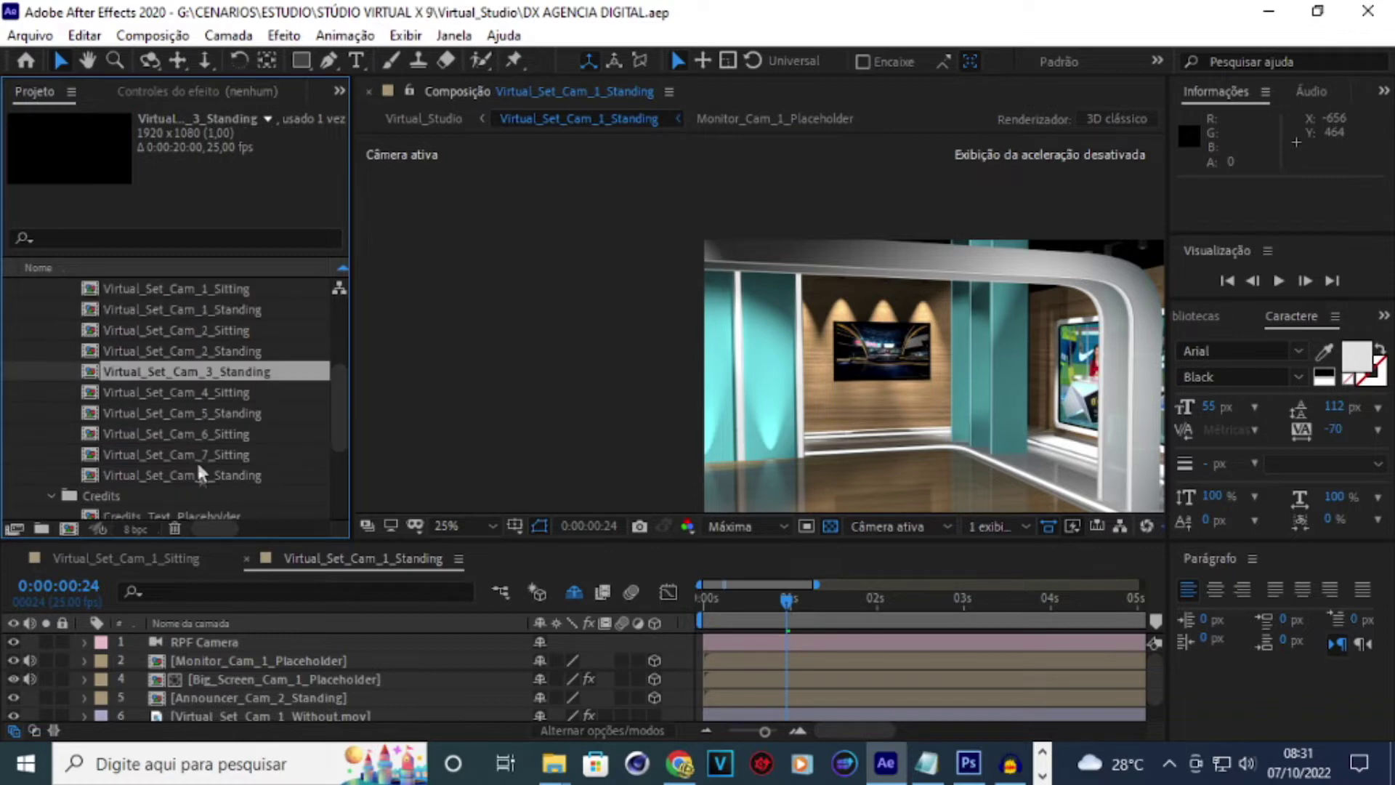
scroll(203, 463, "up", 3)
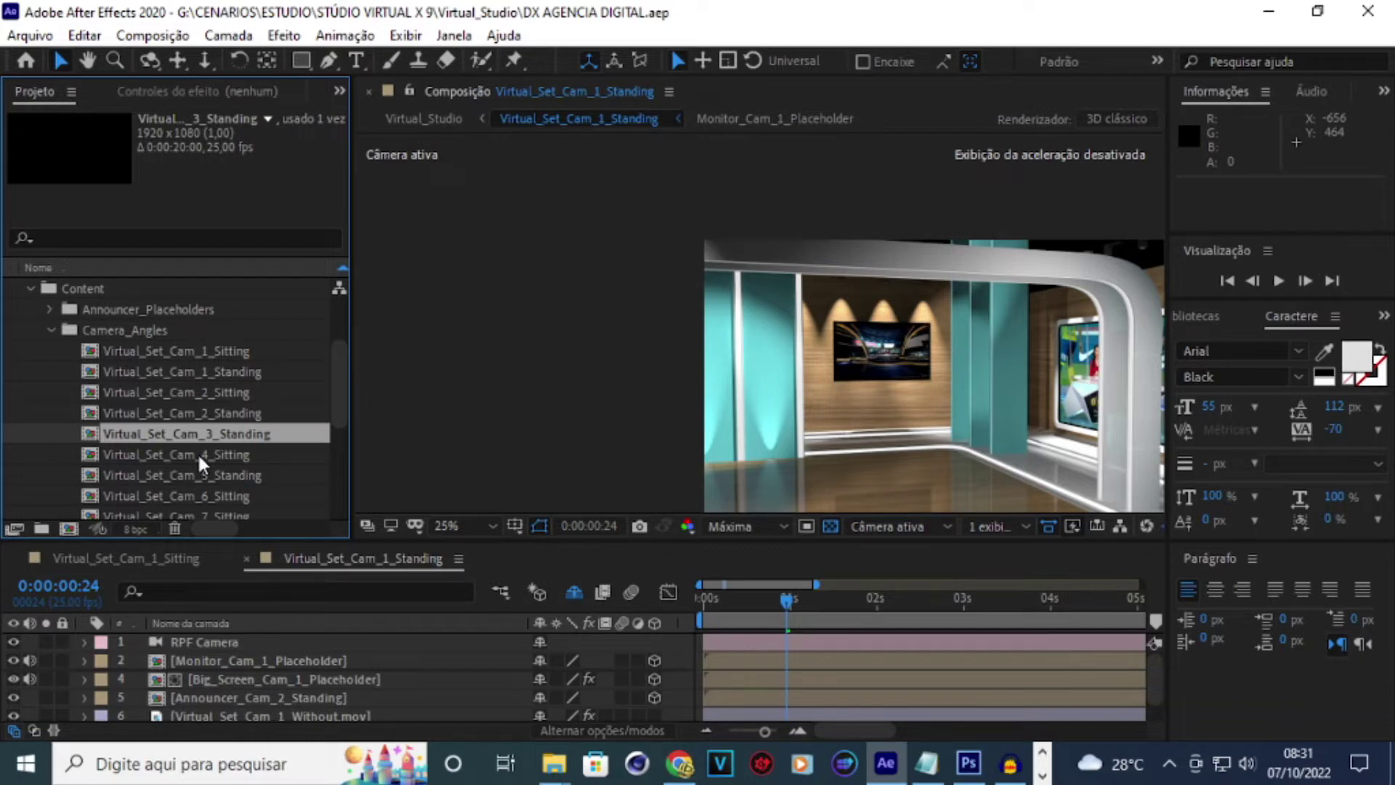
left_click(218, 352)
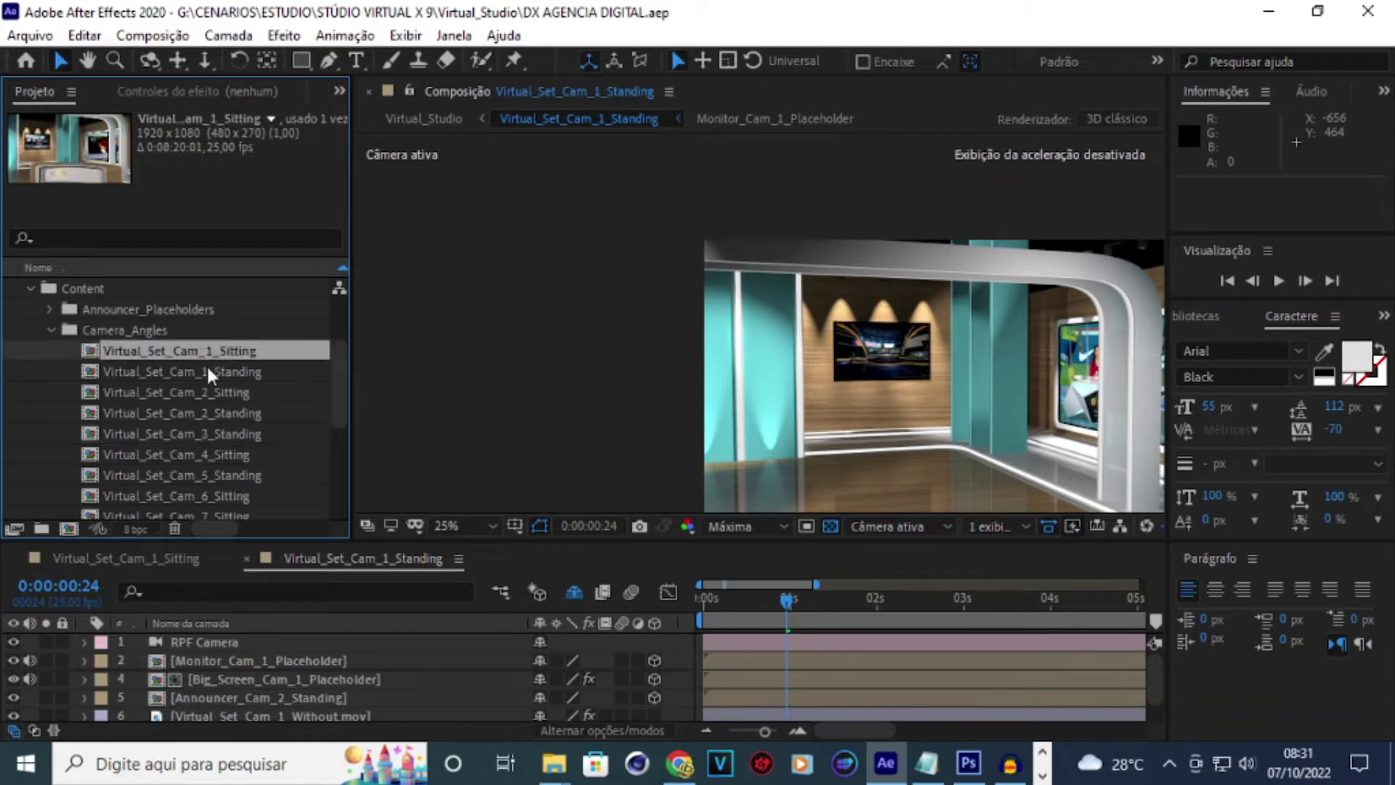
left_click(208, 372)
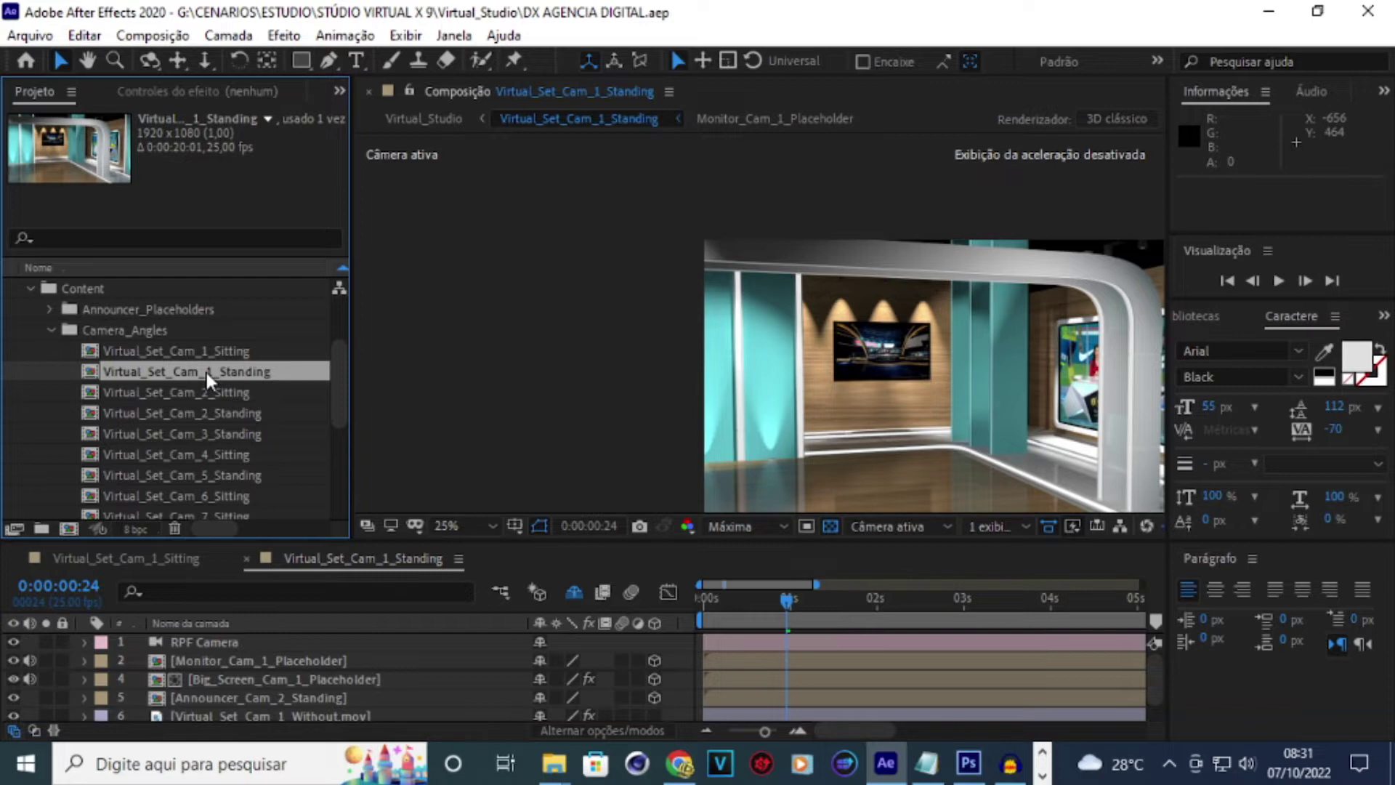
left_click(189, 351)
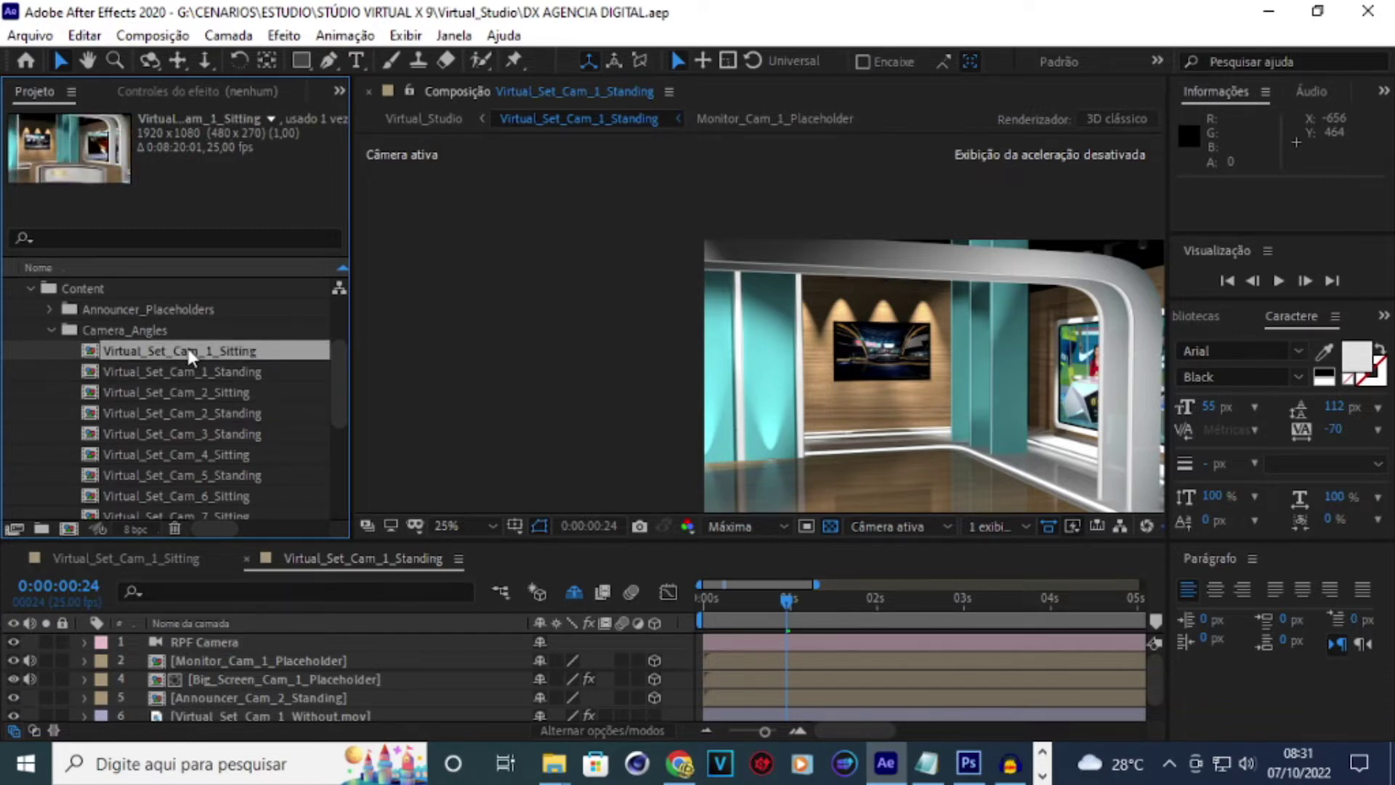
double_click(189, 351)
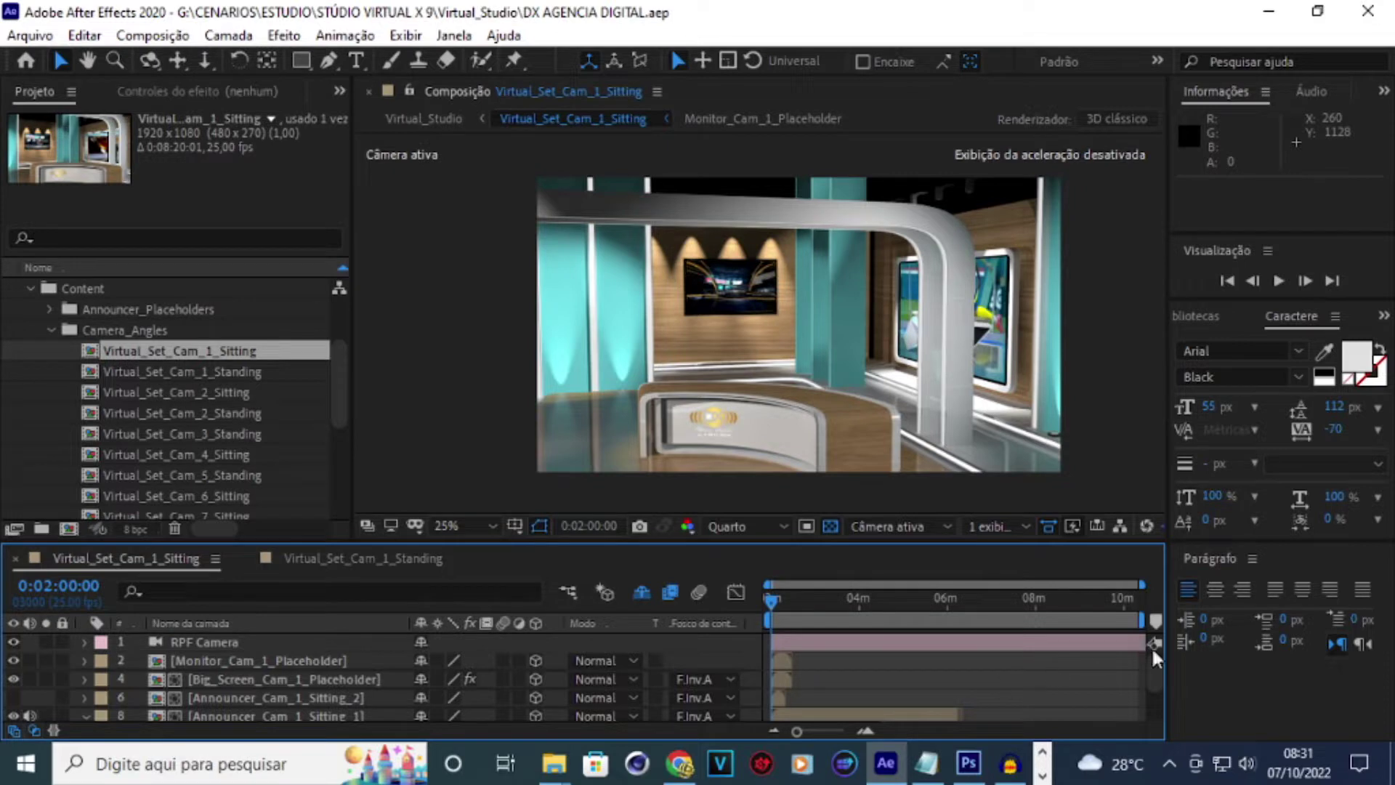
- Confirm layer 2, Monitor_Cam_1_Placeholder, is the wall monitor and open that precomp
scroll(1160, 698, "down", 2)
scroll(1161, 701, "up", 2)
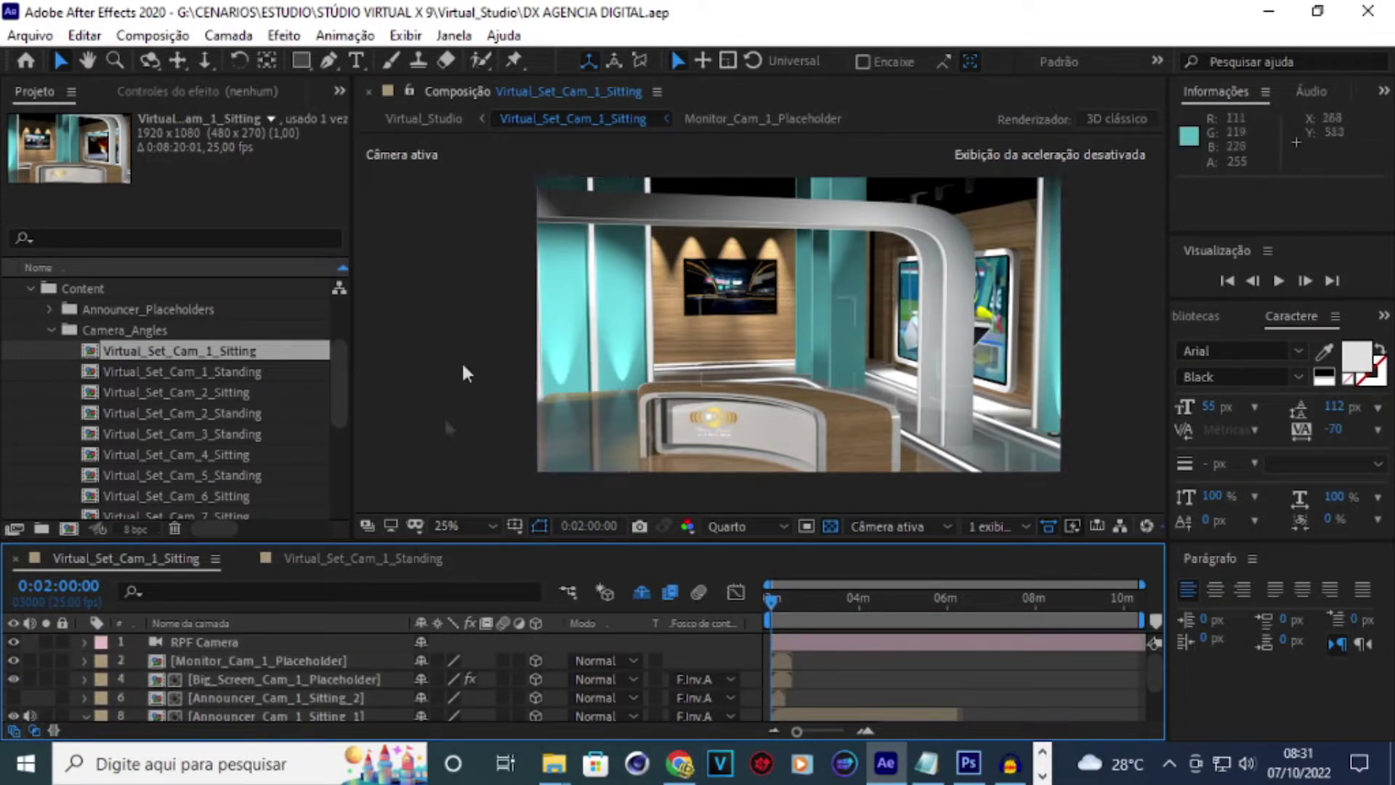
left_click(245, 665)
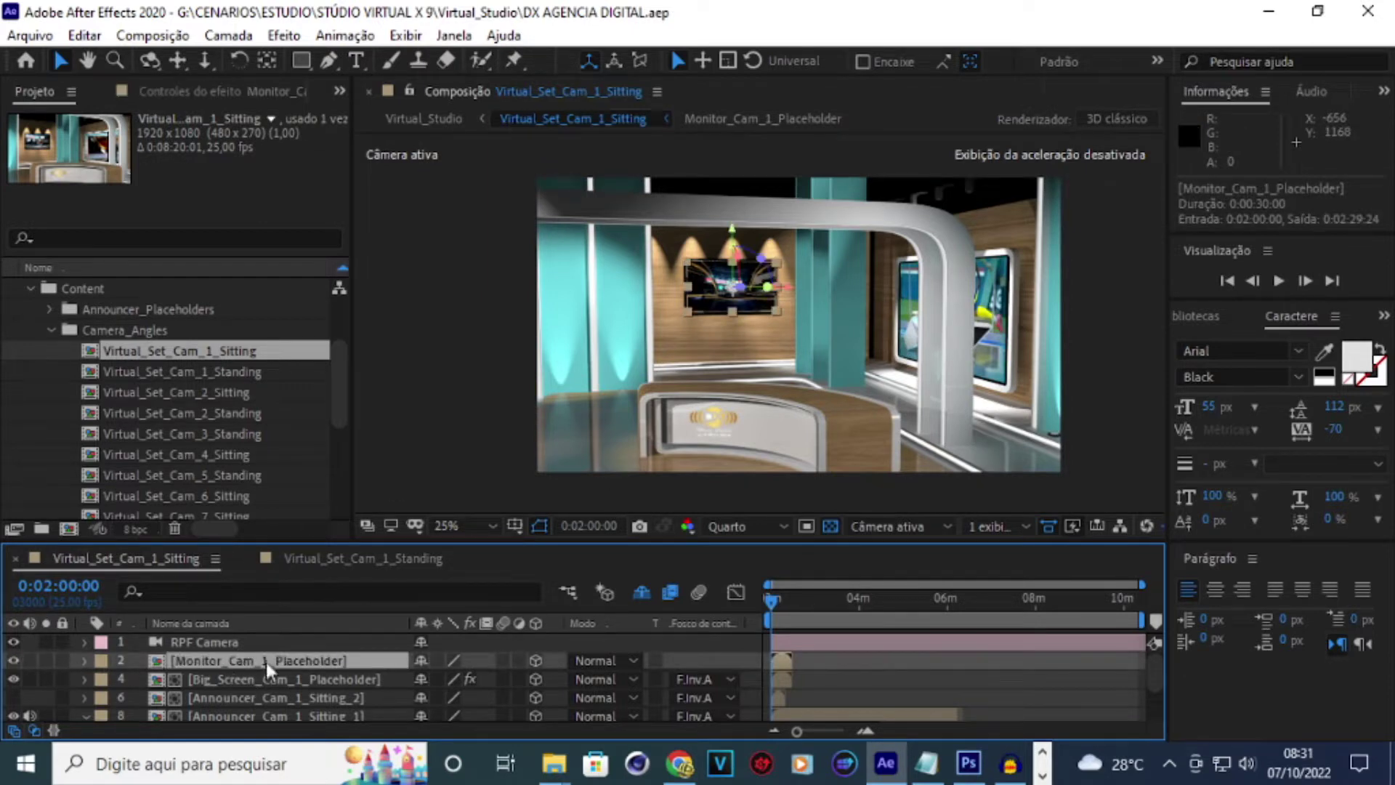
left_click(12, 660)
left_click(12, 659)
double_click(228, 660)
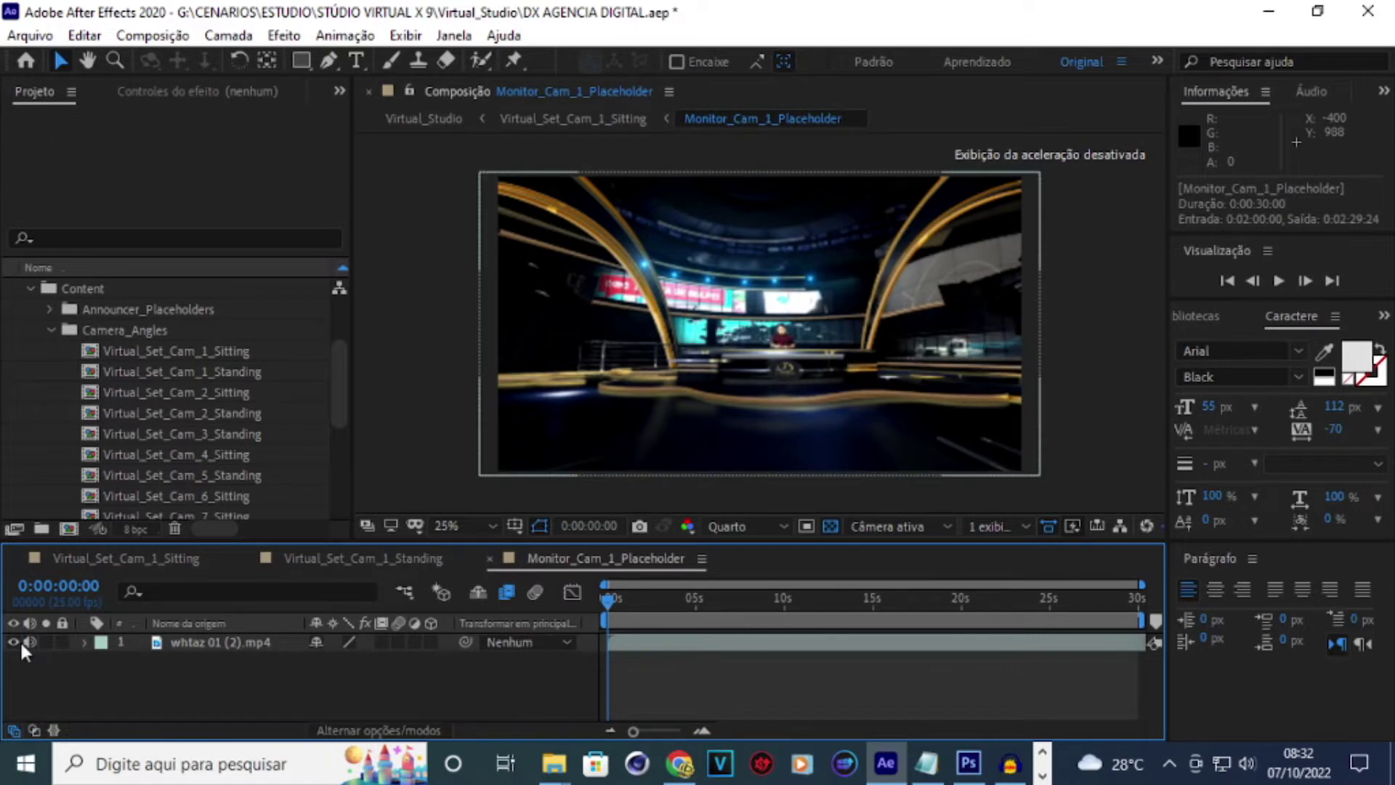
- Hide whtaz 01 (2).mp4 and drag CVENARIO 854.jpg from Explorer into the monitor placeholder comp
left_click(12, 642)
mouse_move(552, 763)
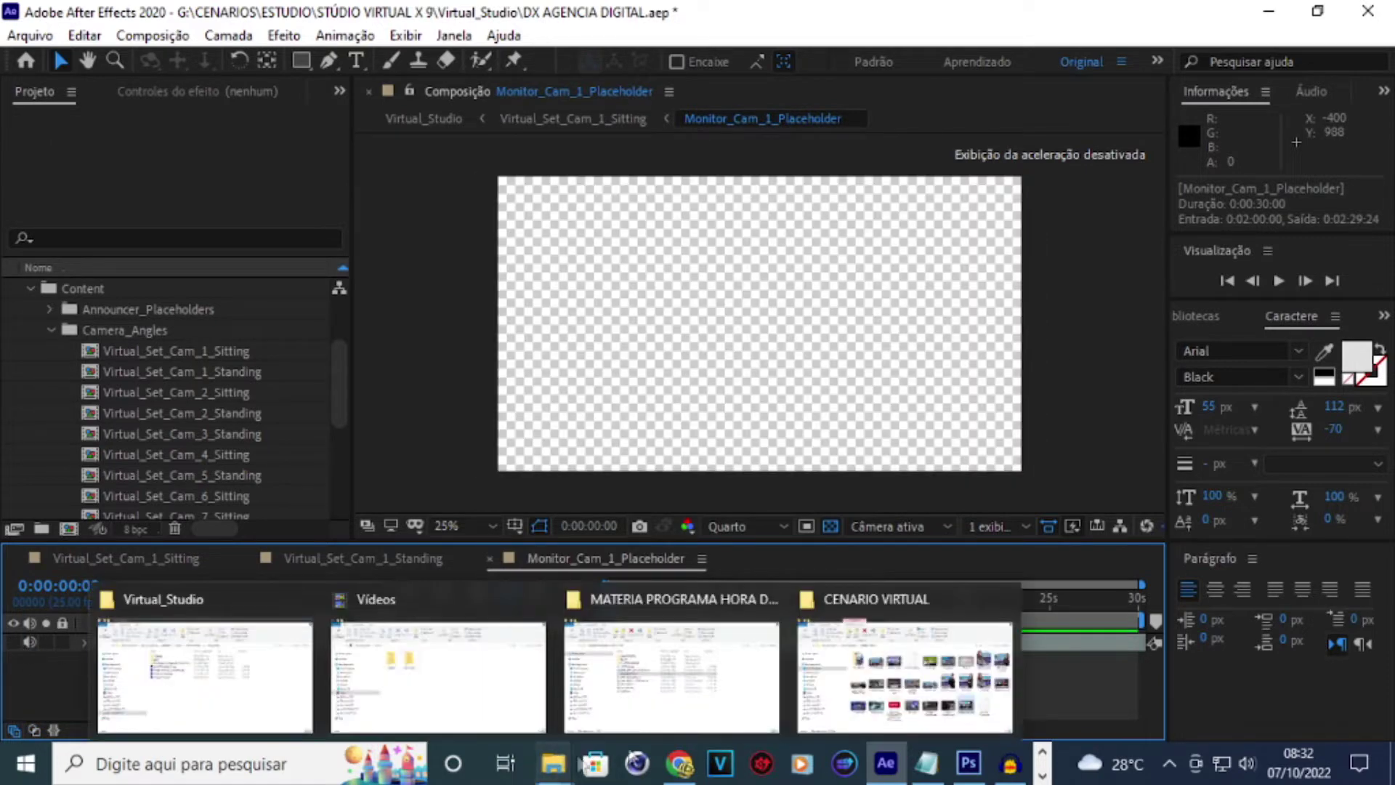
left_click(937, 708)
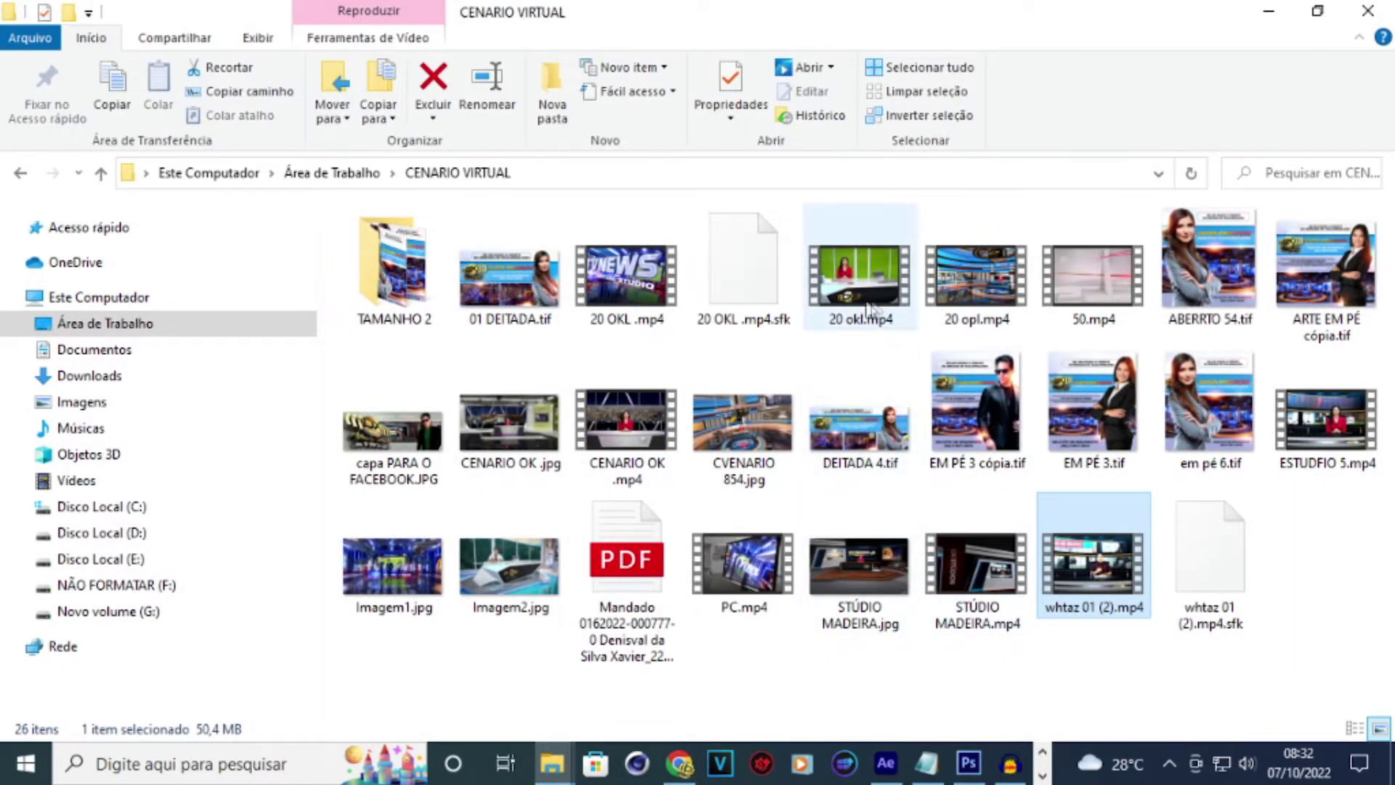
mouse_move(724, 428)
left_mouse_down()
mouse_move(896, 777)
mouse_move(756, 436)
left_mouse_up()
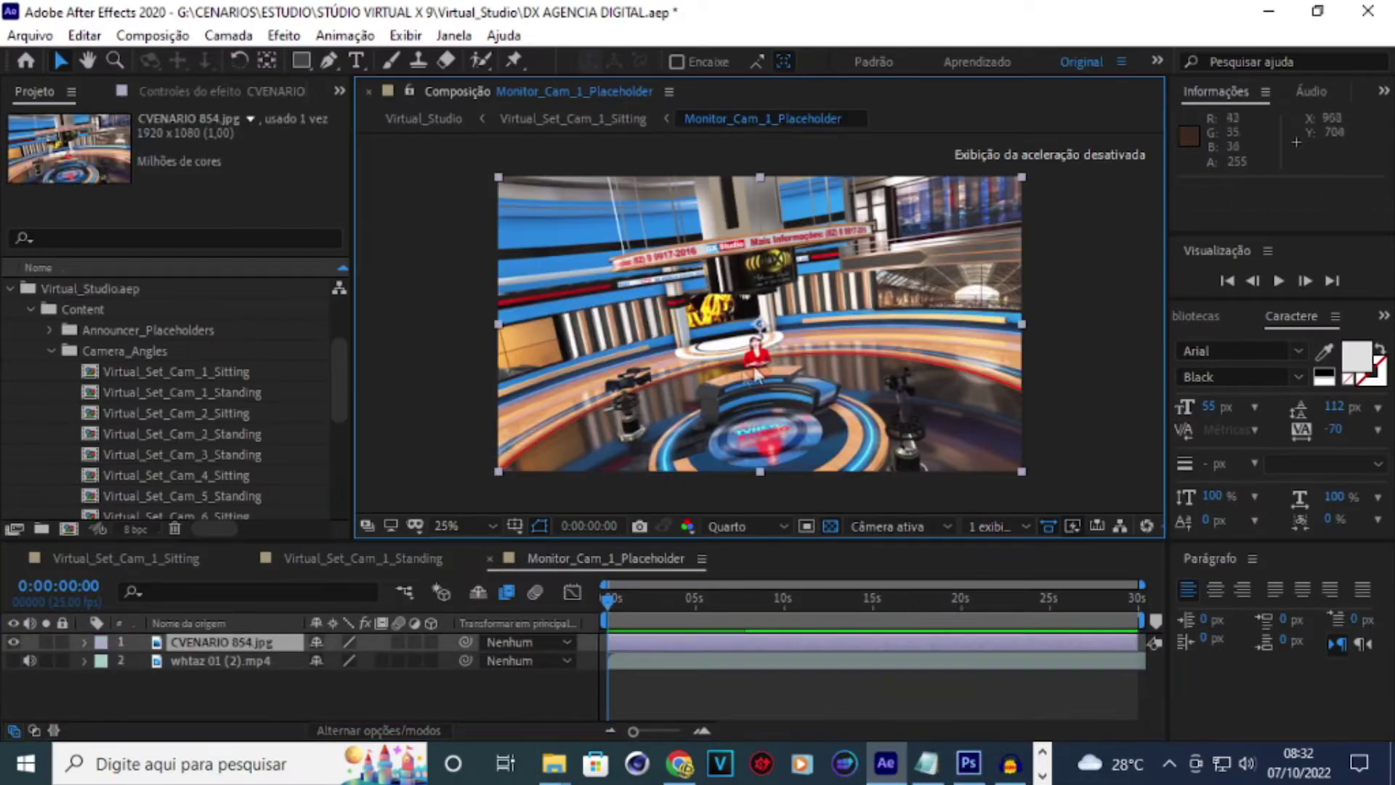
- Delete the CVENARIO 854.jpg layer, show whtaz 01 (2).mp4 again, and return to Virtual_Set_Cam_1_Sitting
left_click(242, 643)
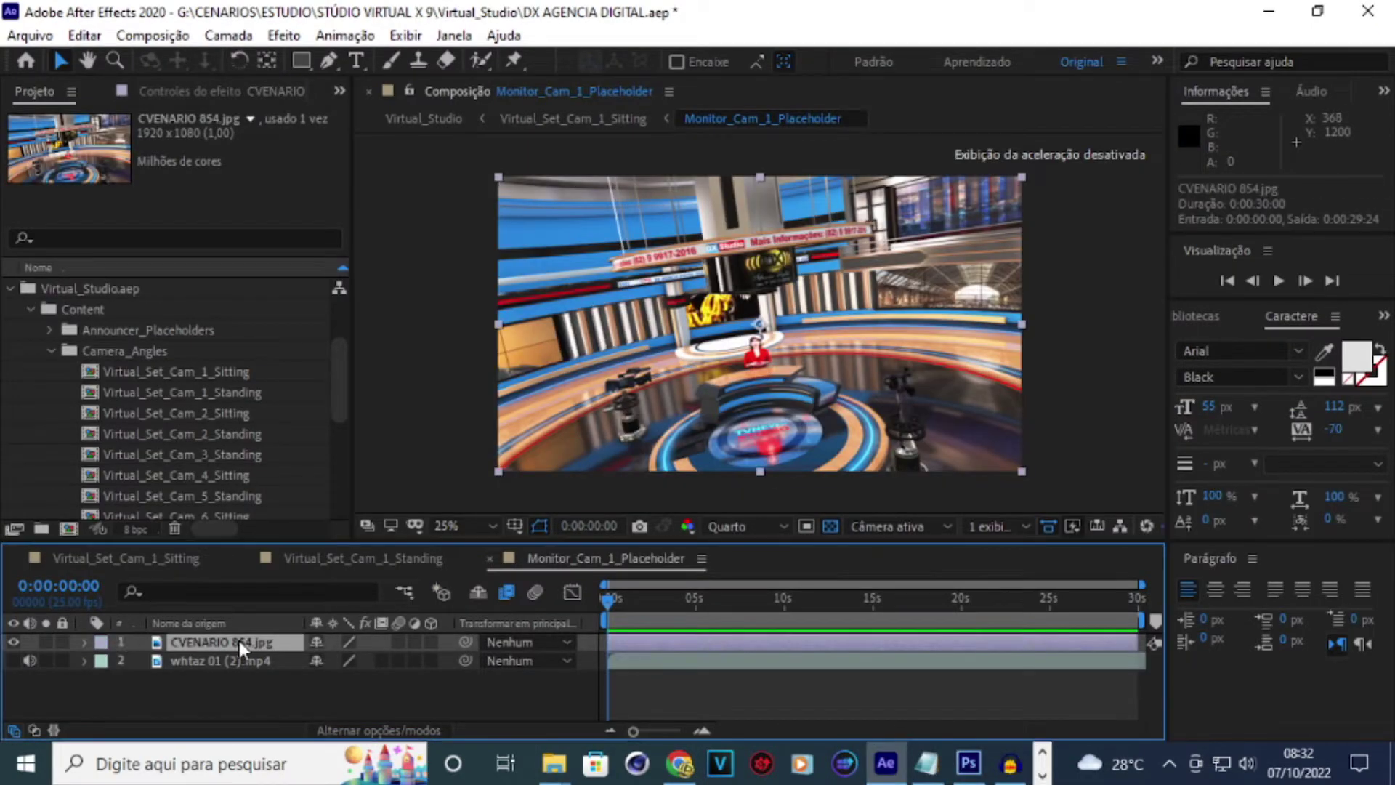
key("Delete")
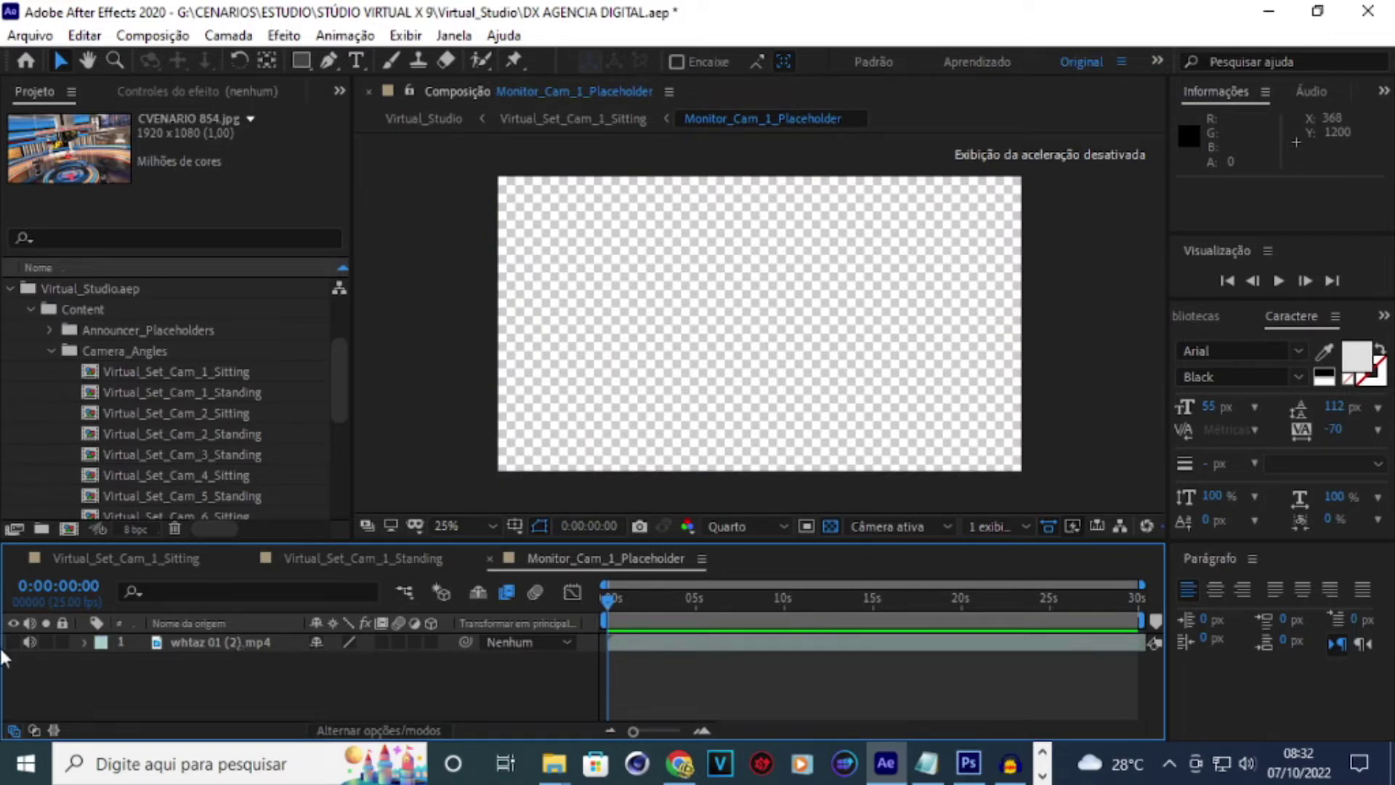
left_click(14, 642)
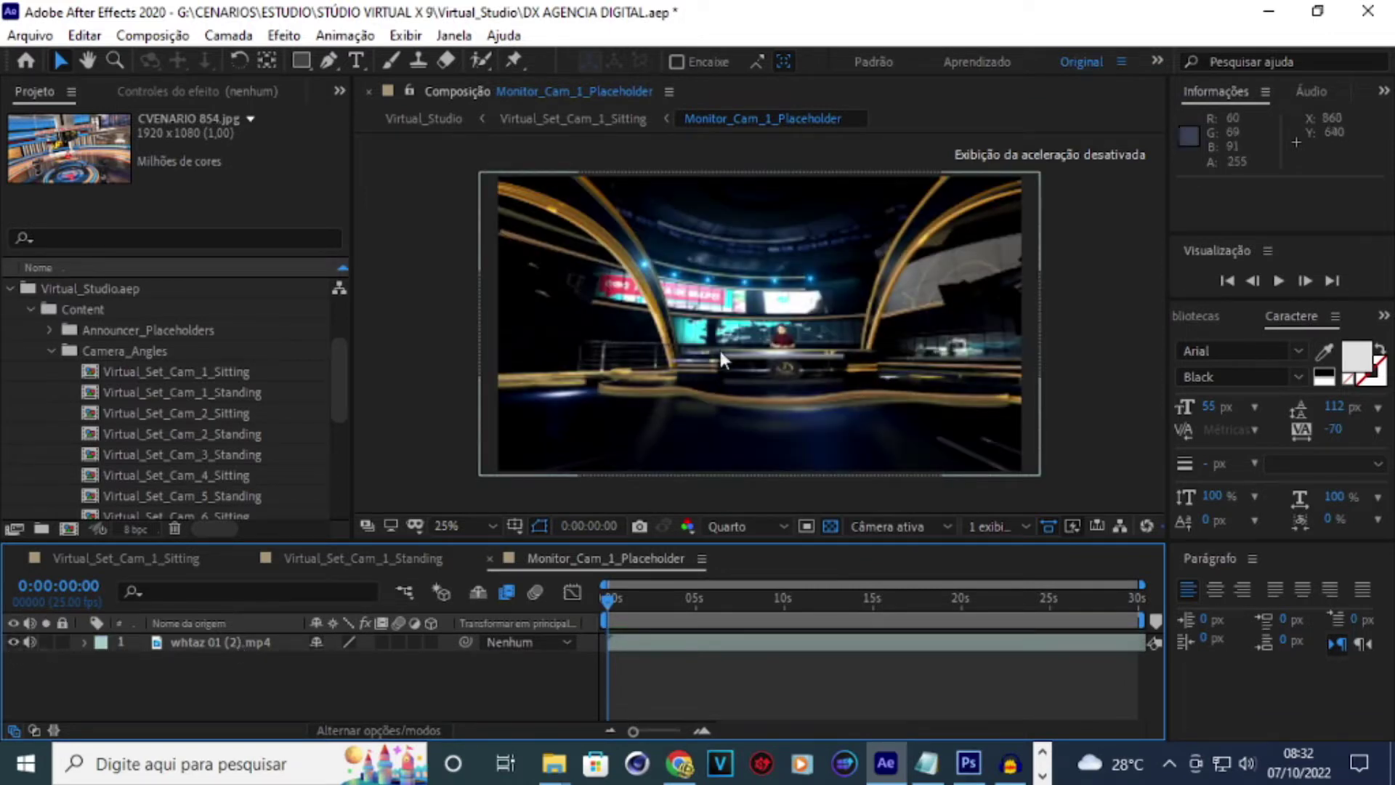
left_click(138, 563)
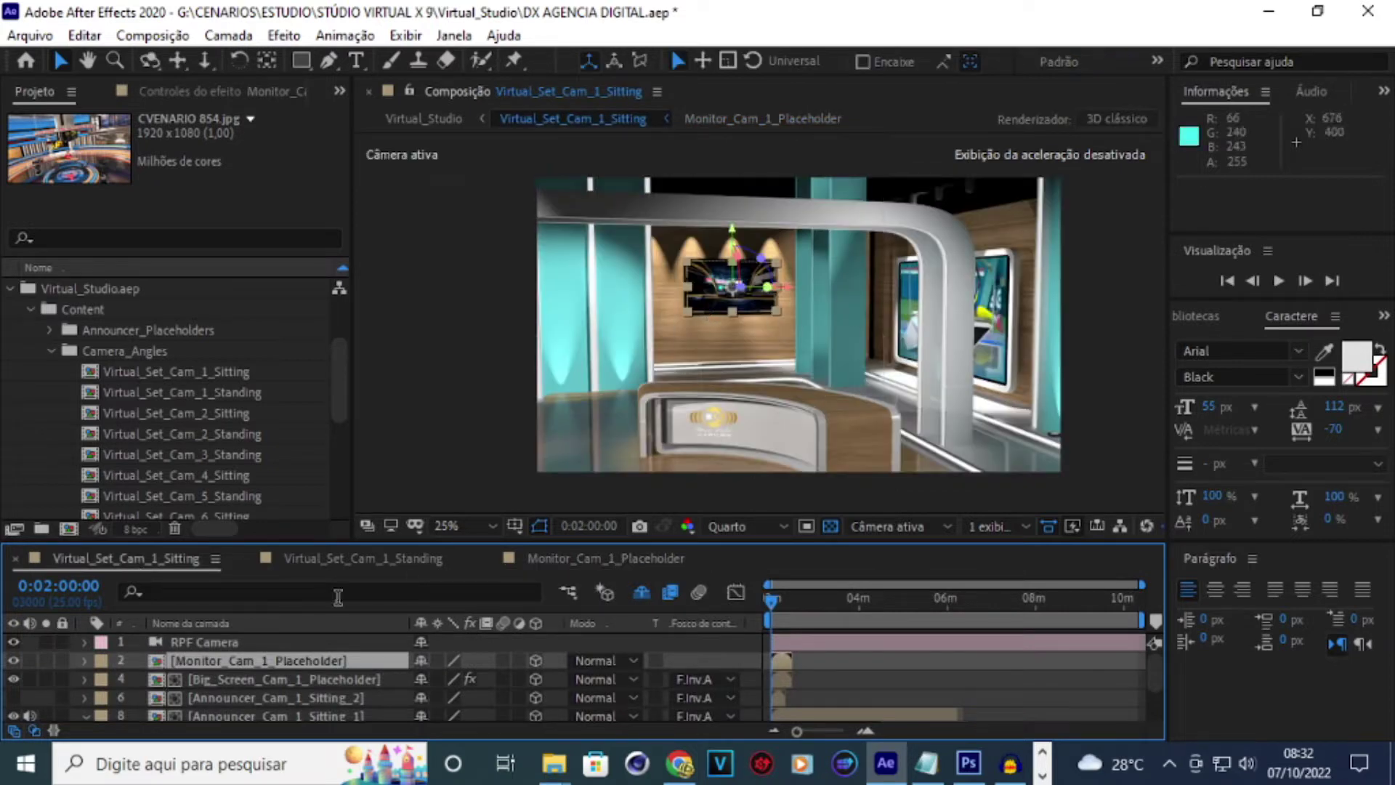
- Inspect the Big_Screen_Cam_1_Placeholder comp, then open the Announcer_Cam_1_Sitting_1 precomp
left_click(249, 679)
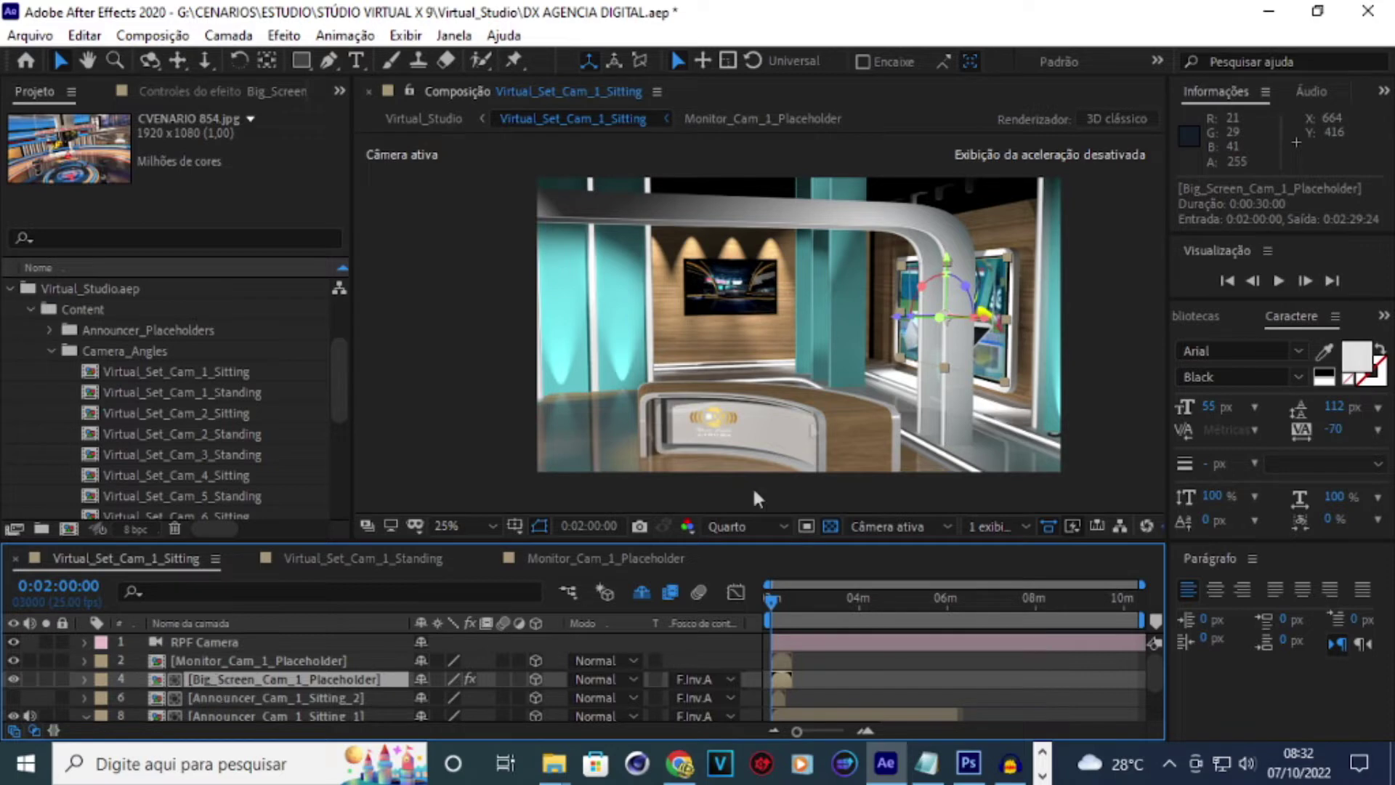
double_click(275, 682)
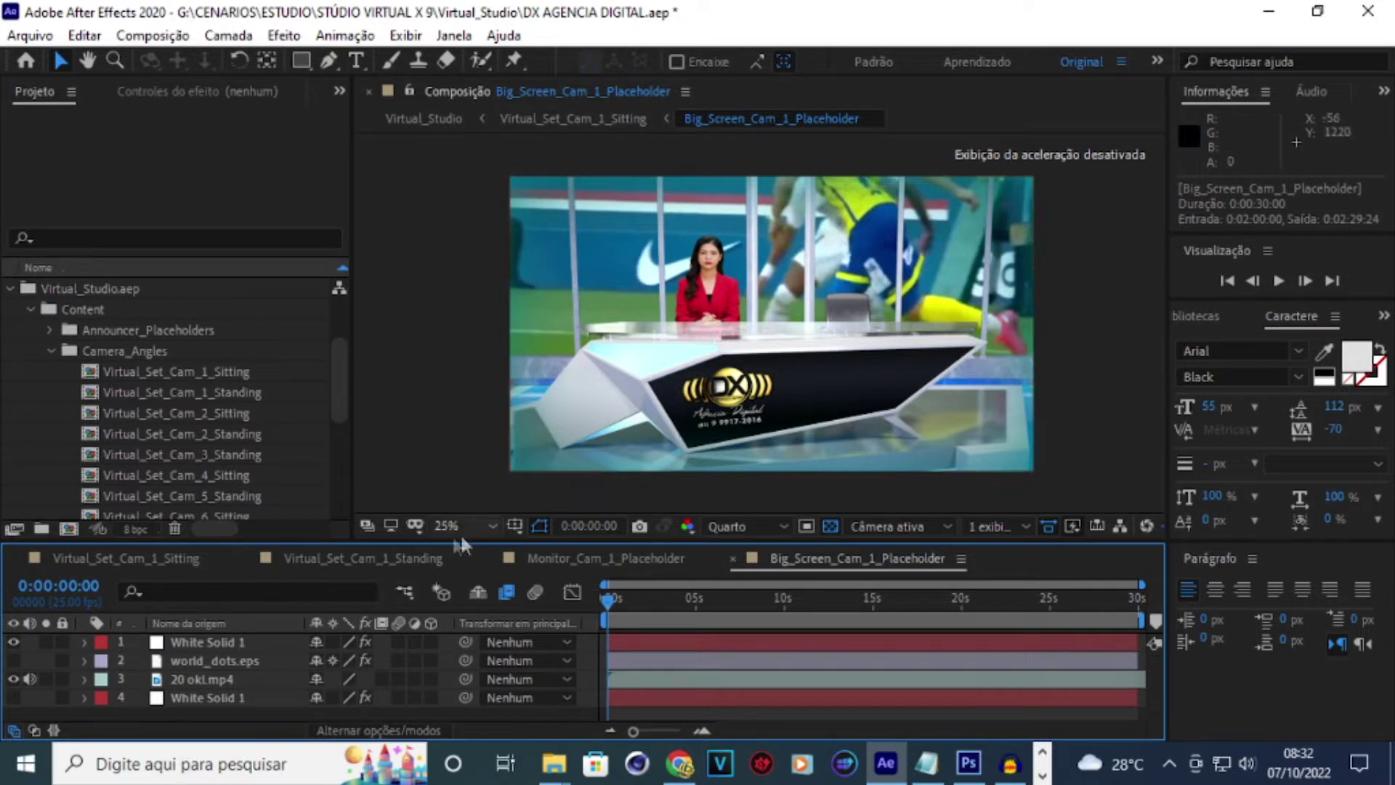
left_click(379, 559)
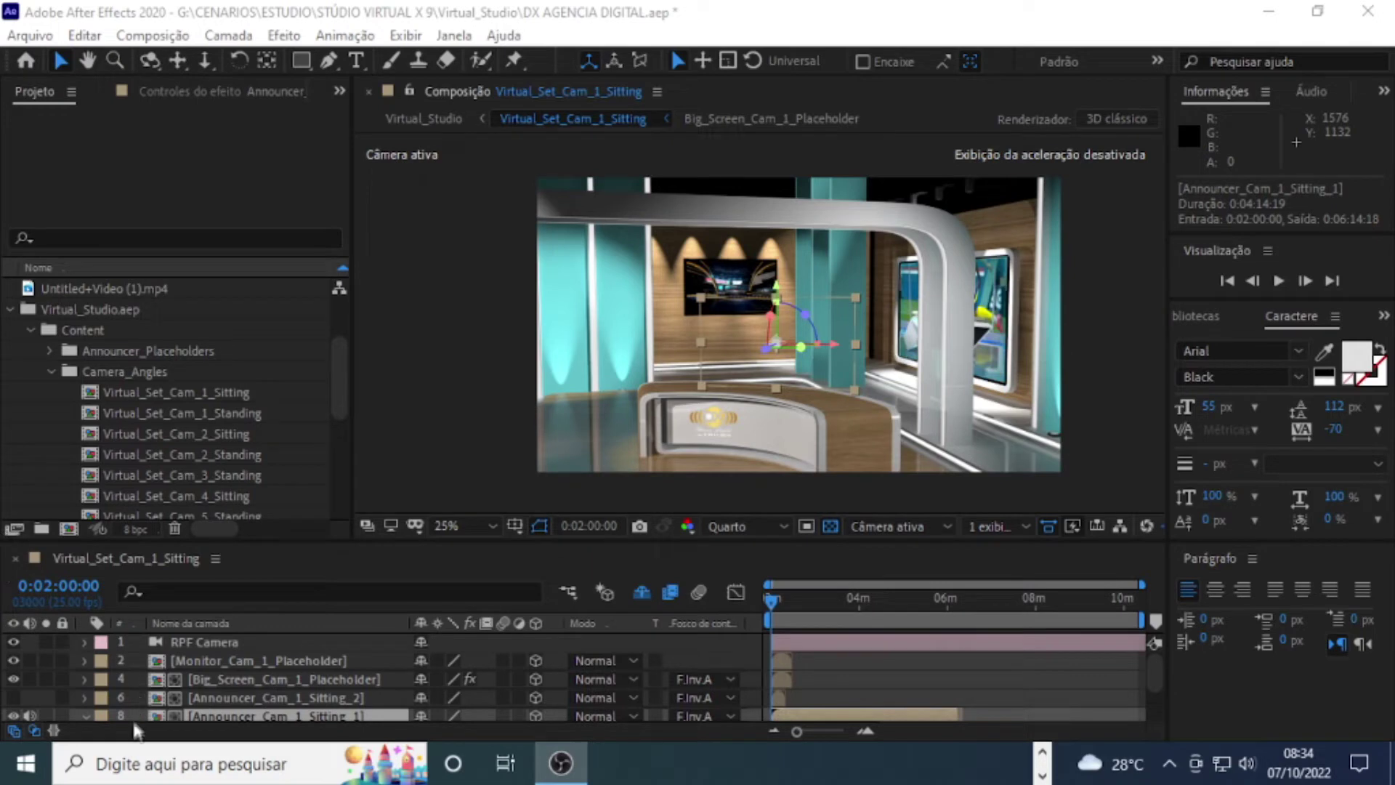
scroll(335, 654, "down", 2)
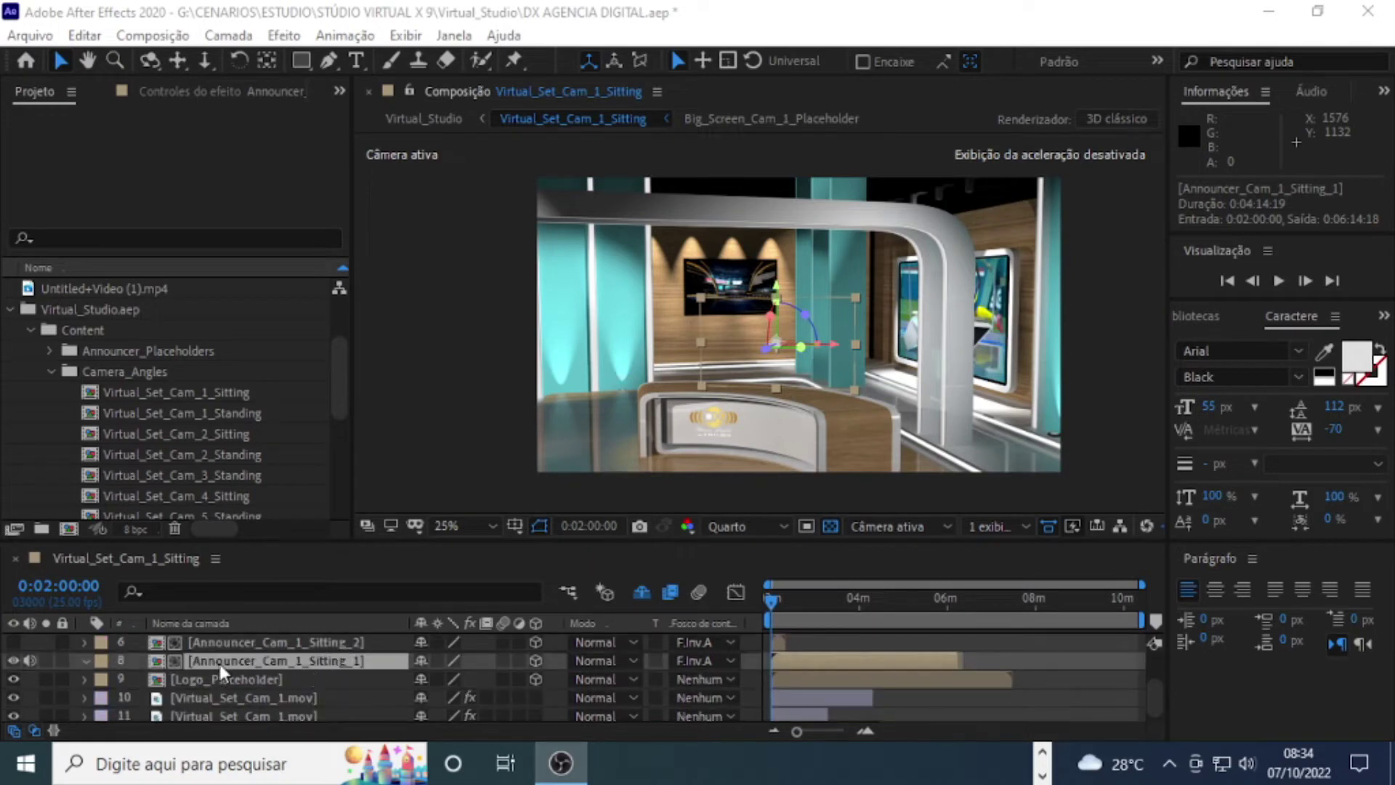
double_click(272, 663)
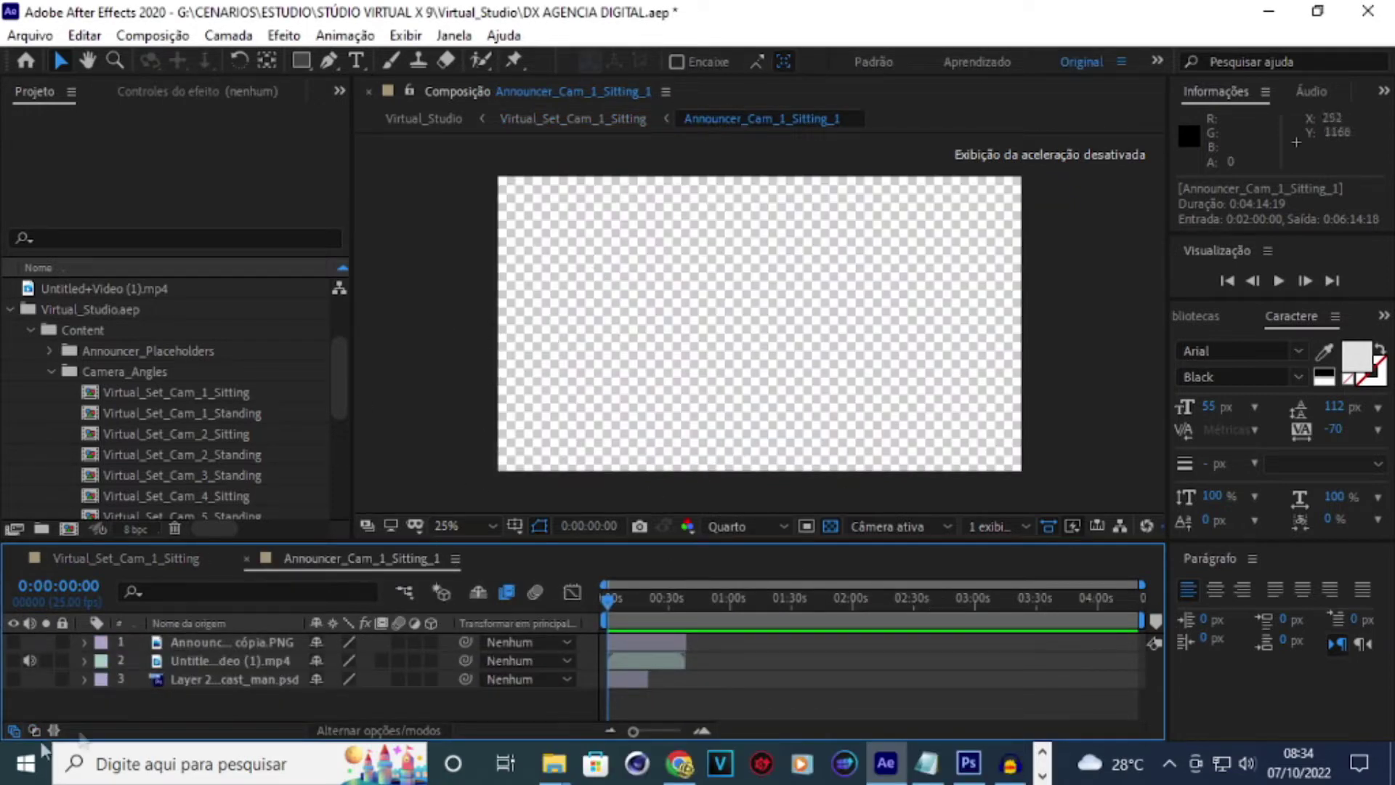
- Turn on the green-screen presenter video and DX STUDIOS caption layers, then select the presenter video
left_click(13, 660)
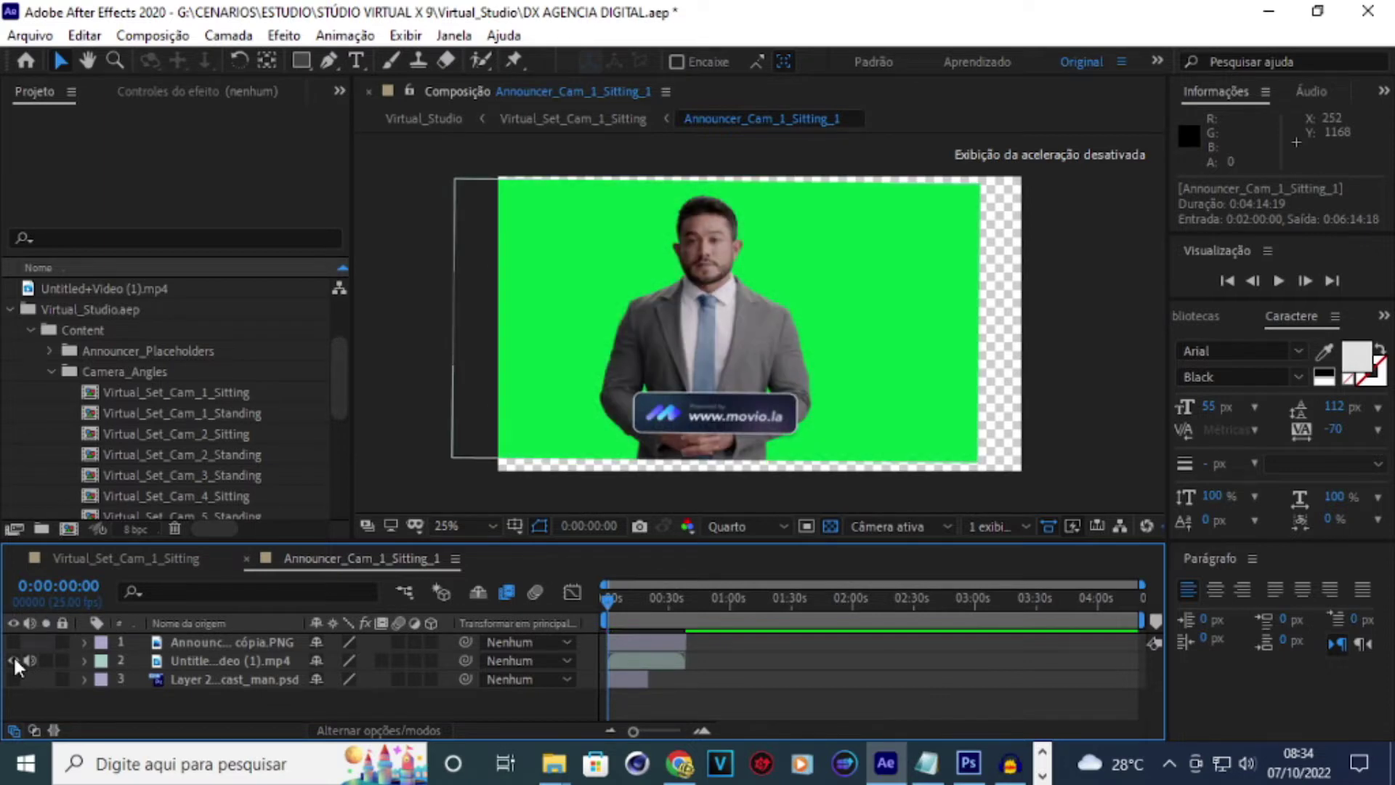
left_click(13, 642)
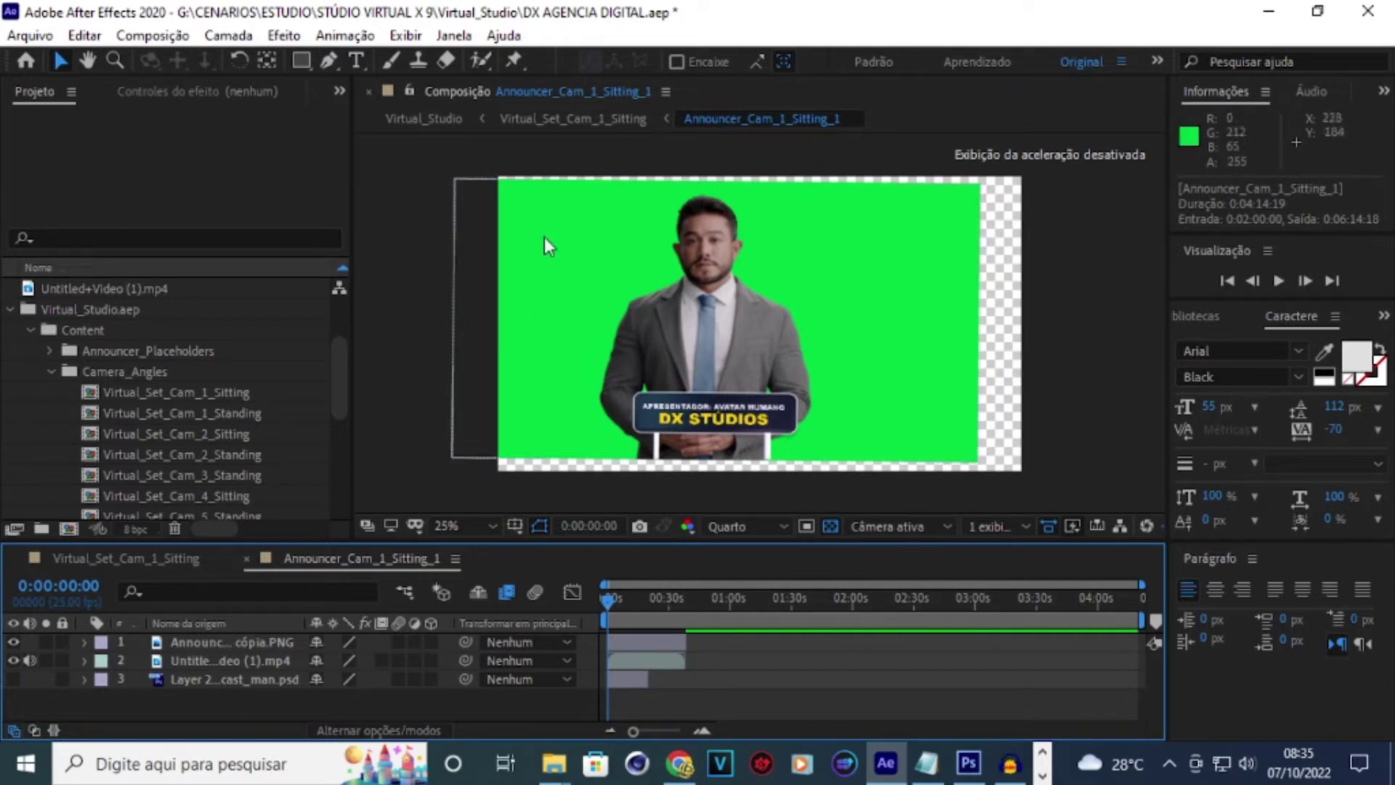
left_click(287, 36)
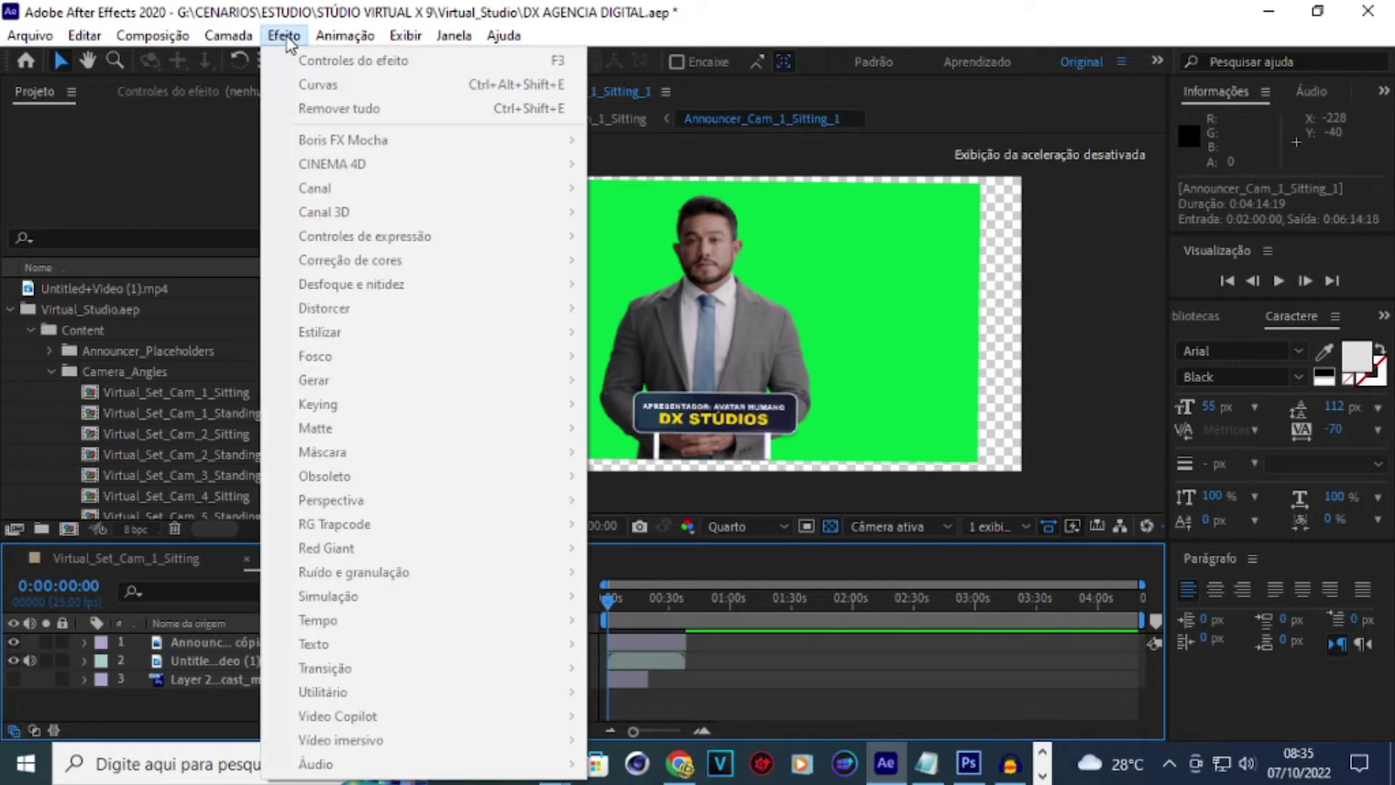
left_click(156, 673)
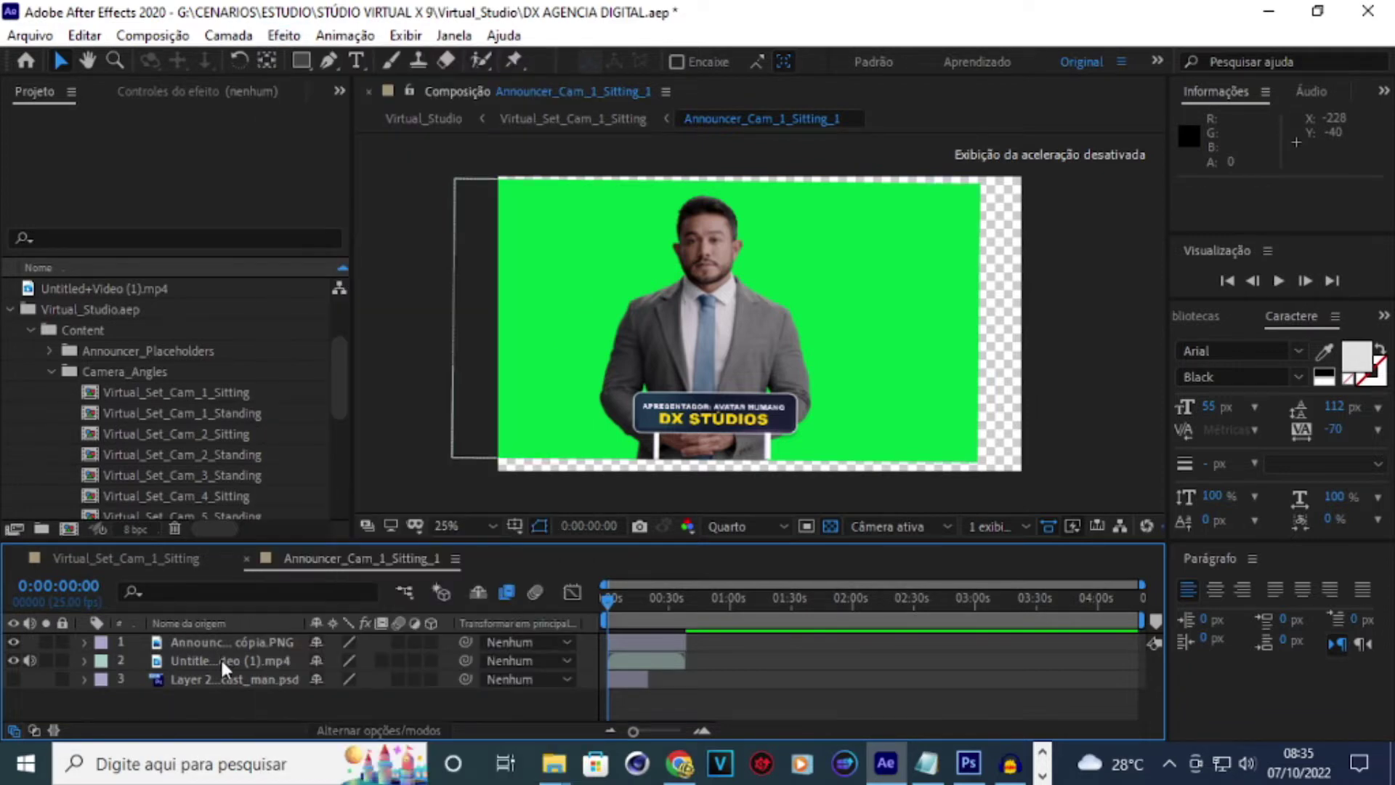
left_click(283, 36)
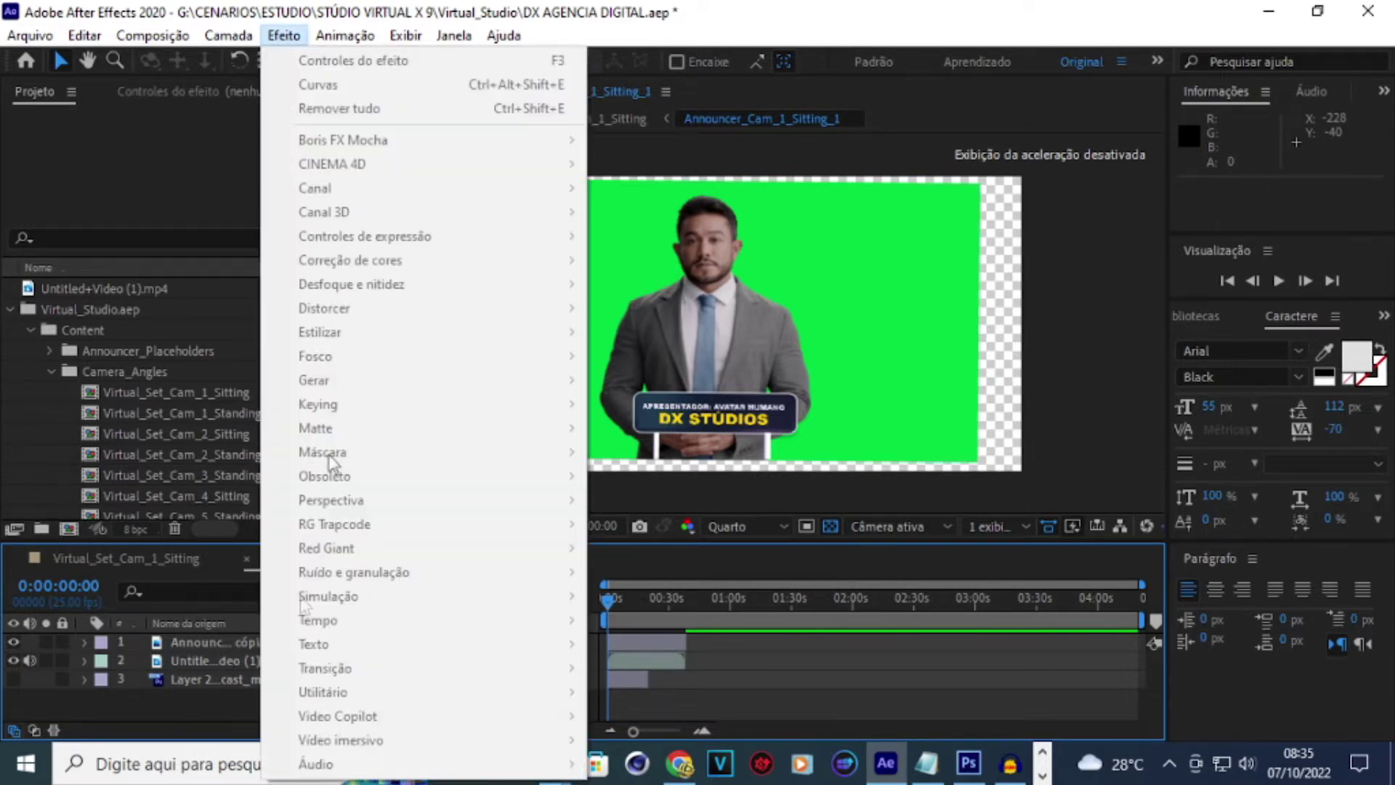
left_click(216, 662)
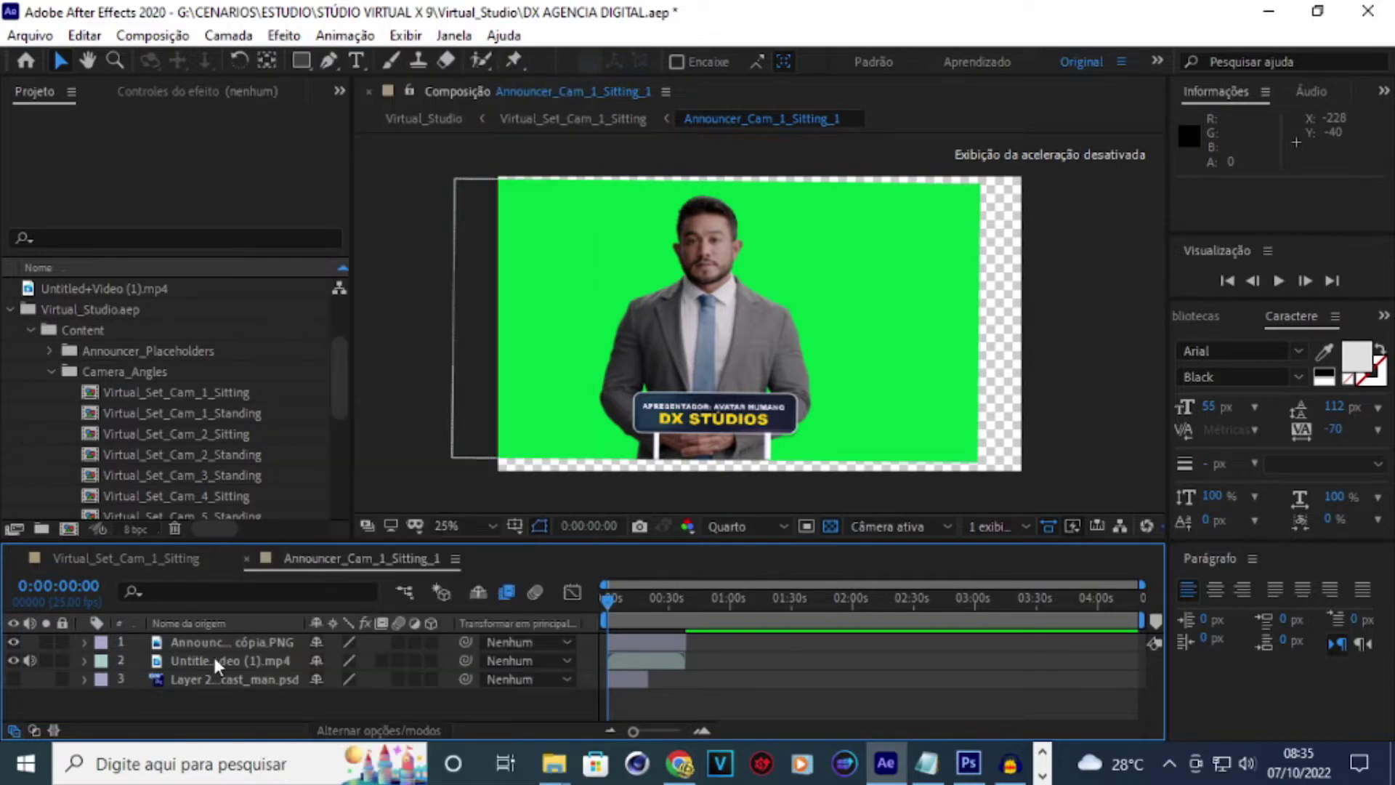
left_click(214, 658)
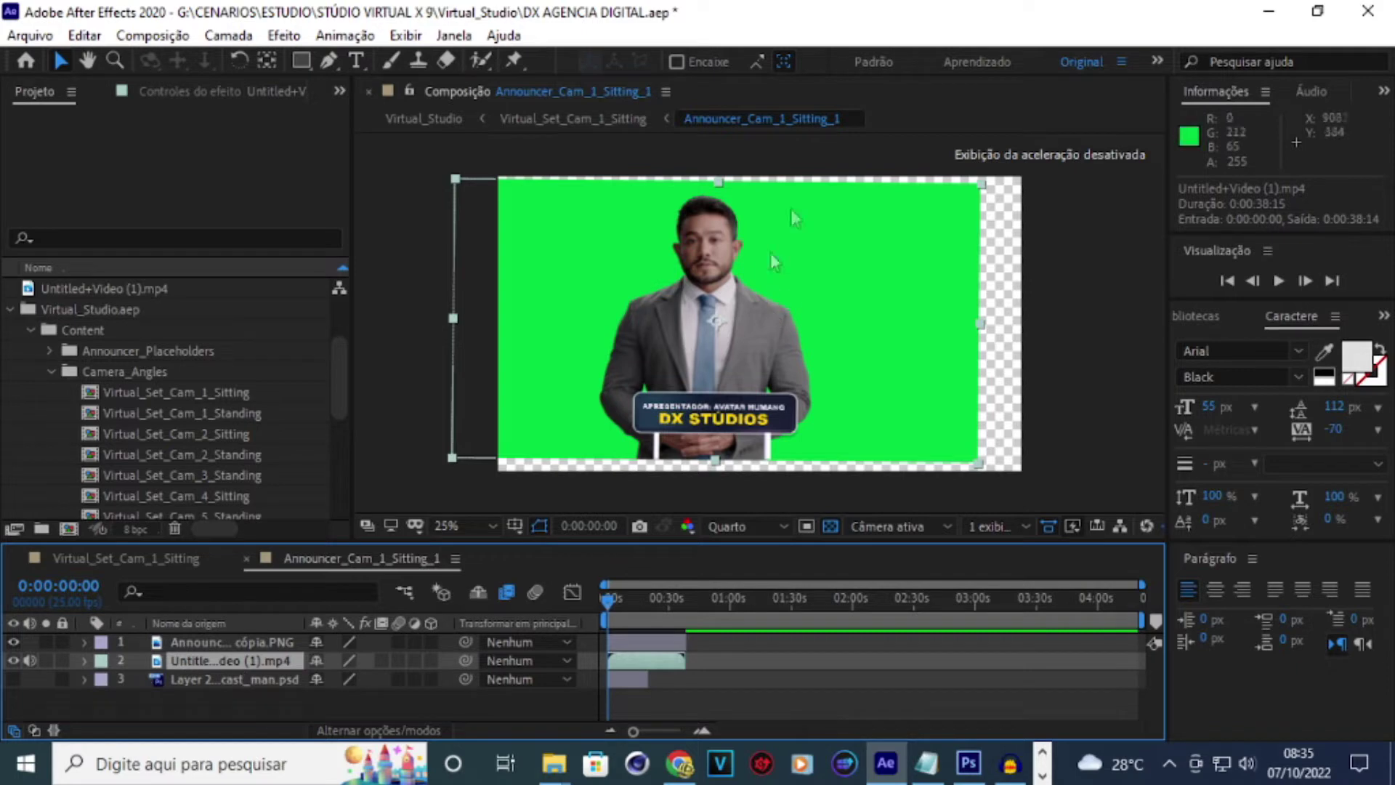
left_click(283, 38)
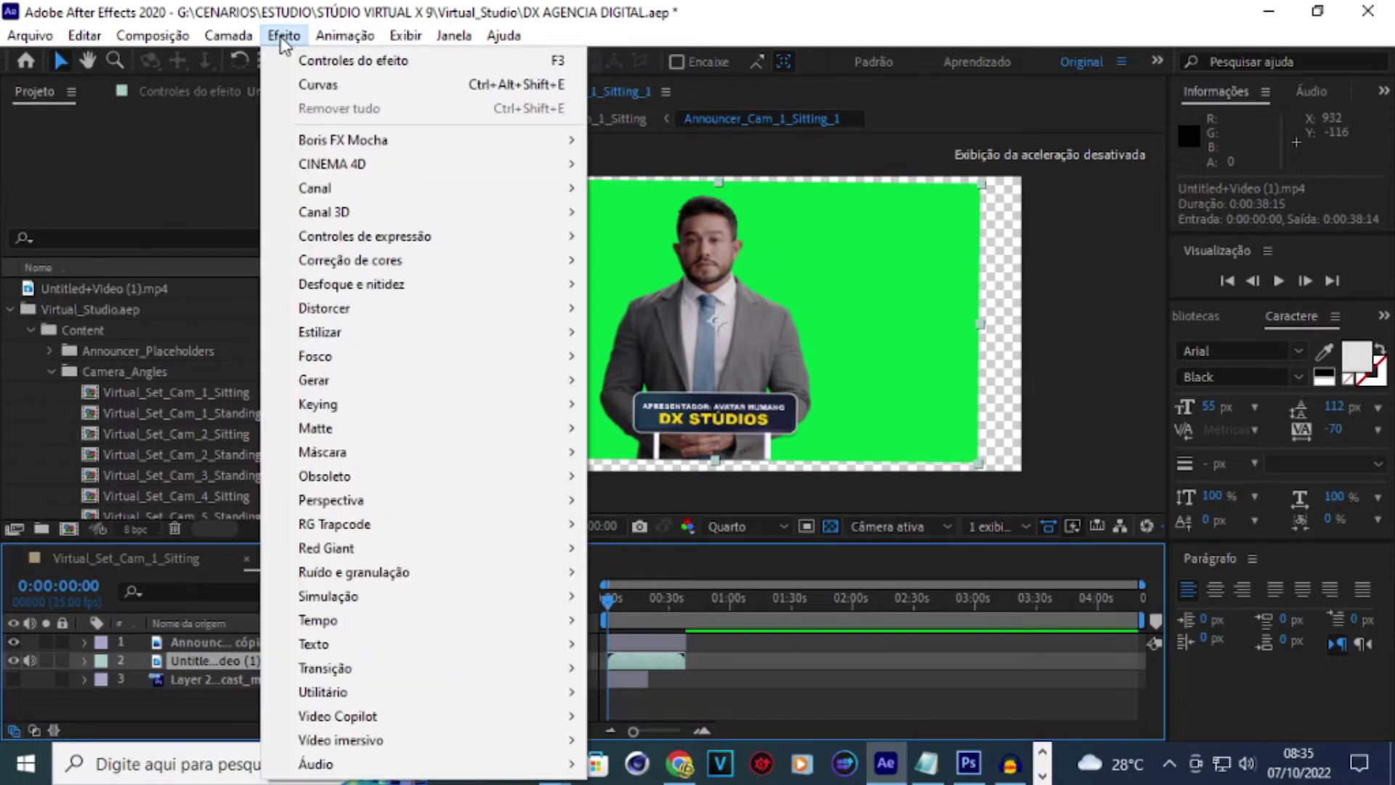
- Apply Efeito > Keying > Keylight (1.2) to the Untitled+Video (1).mp4 presenter layer
mouse_move(336, 393)
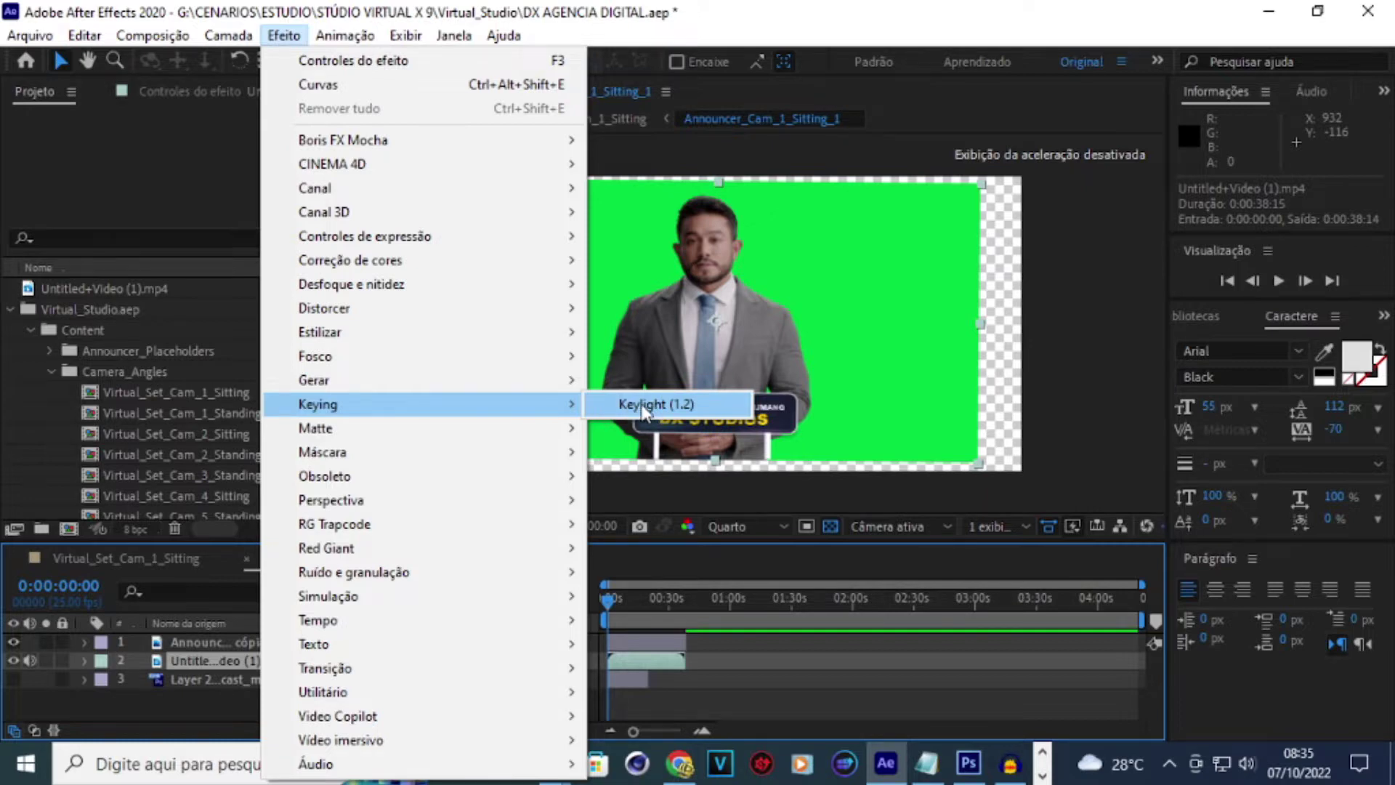
left_click(644, 409)
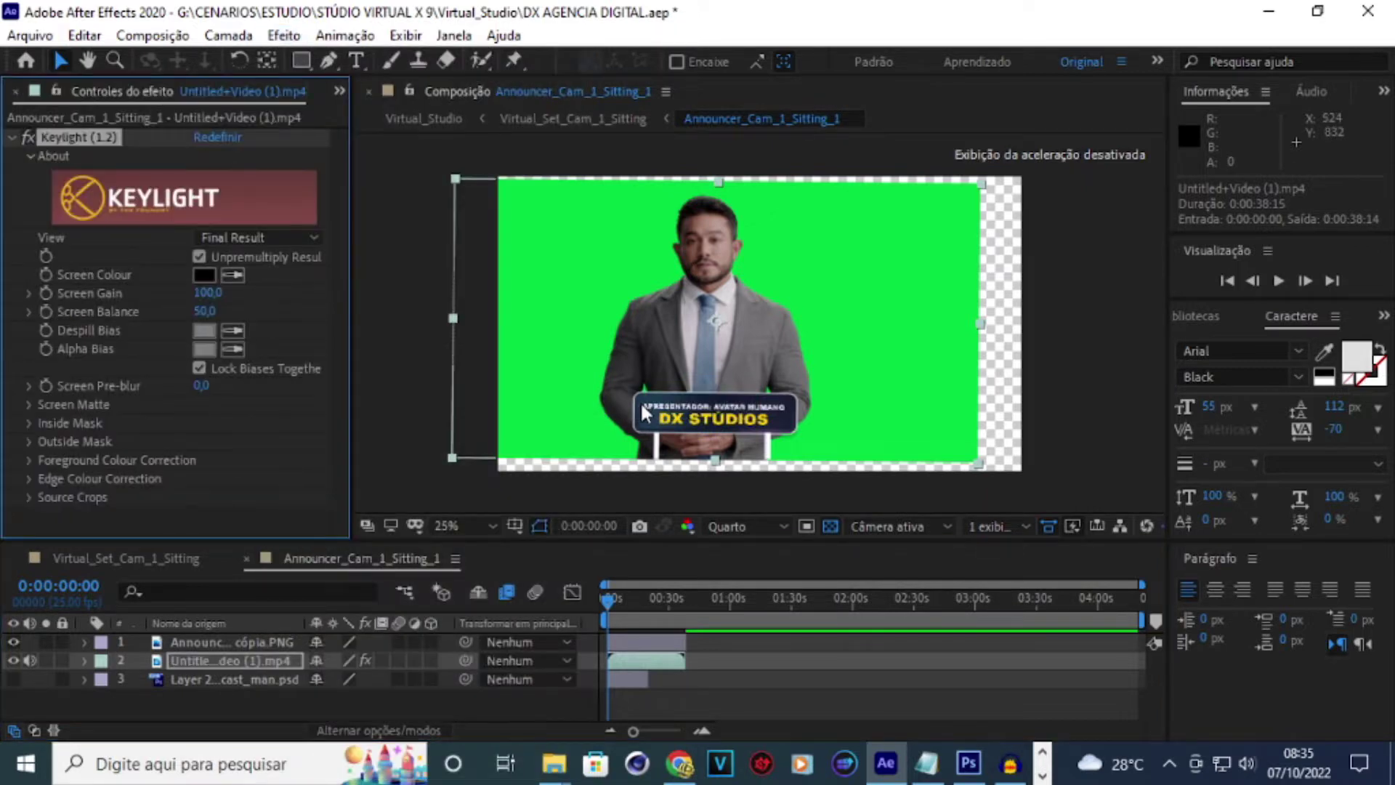
- Sample the green backdrop as Keylight's Screen Colour and check the key against the transparency grid
left_click(233, 276)
left_click(574, 233)
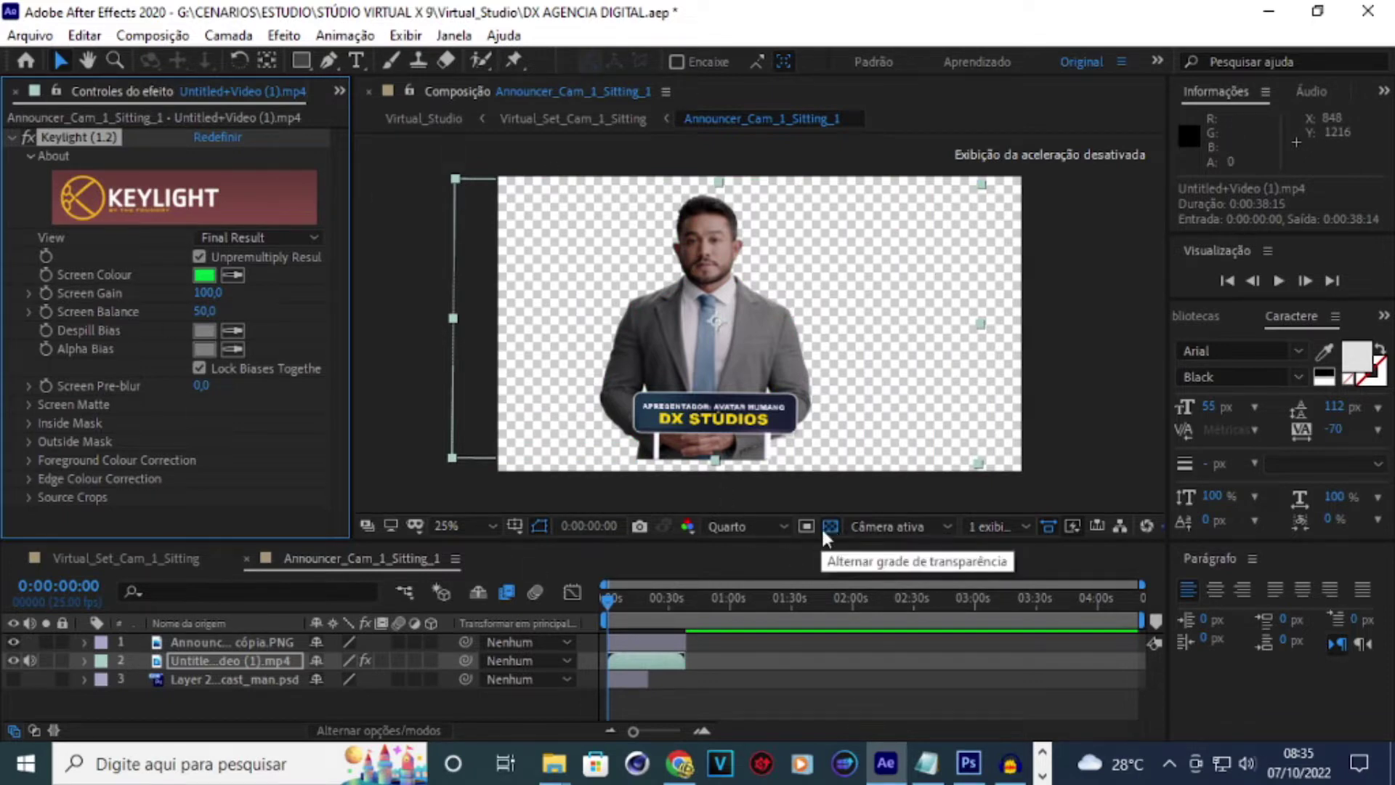
left_click(830, 526)
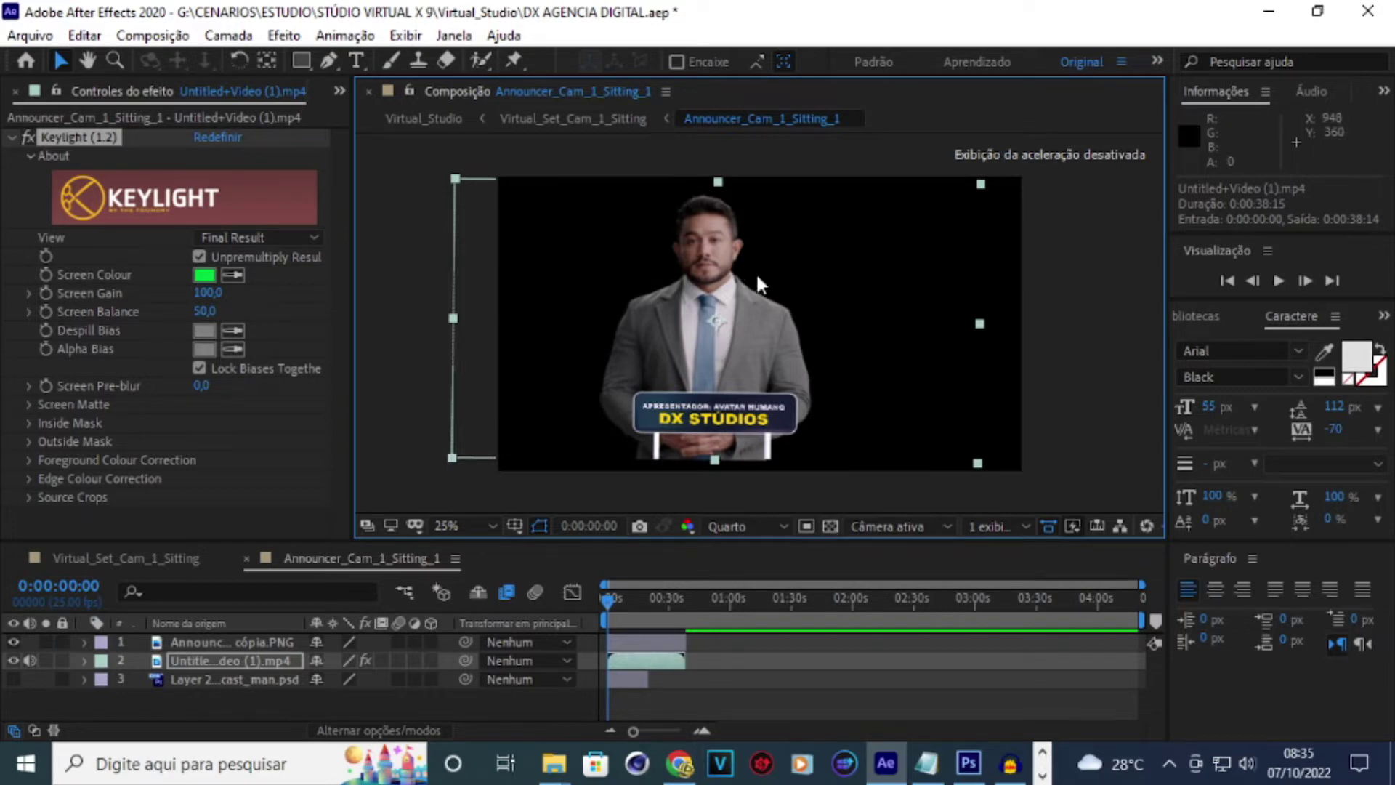
scroll(756, 272, "up", 1)
left_click(837, 526)
scroll(774, 385, "down", 1)
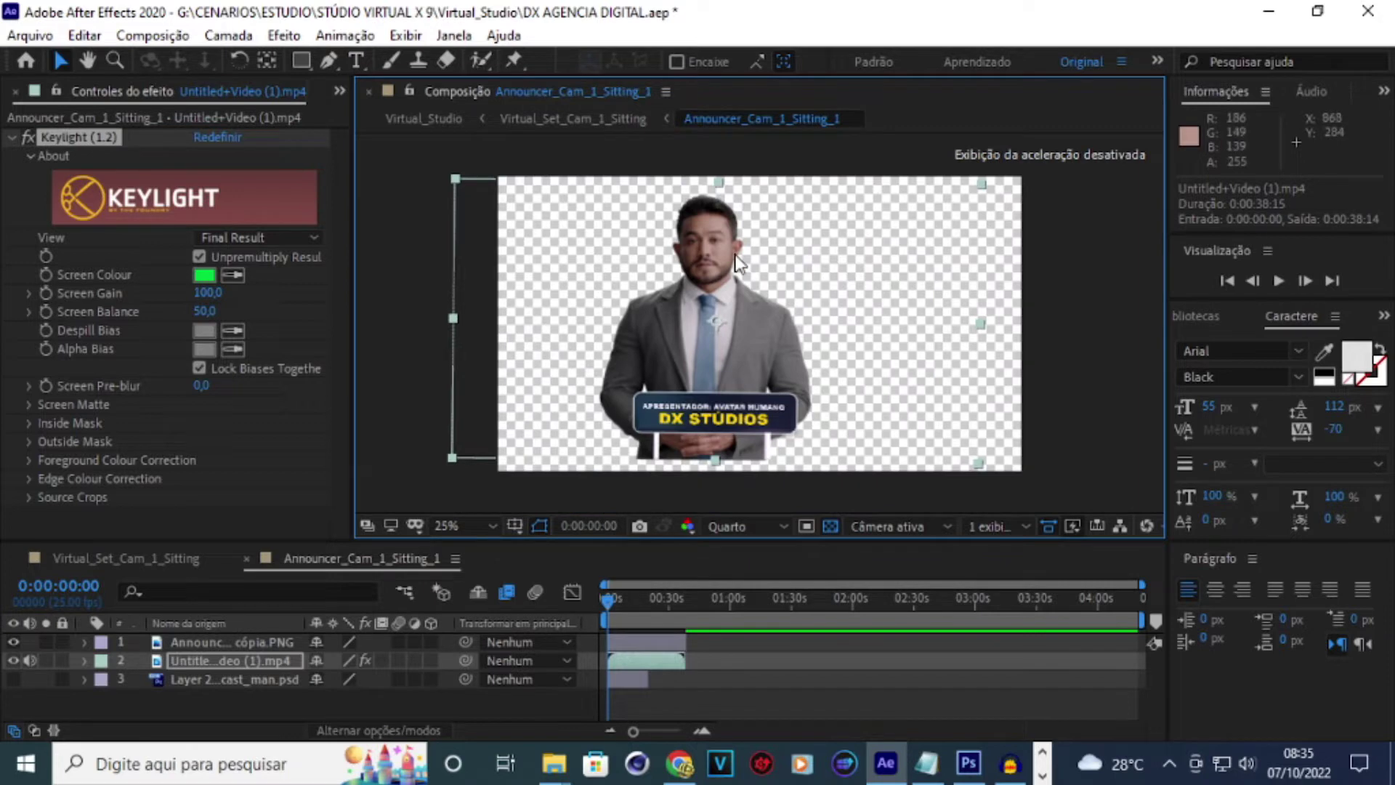
left_click(782, 525)
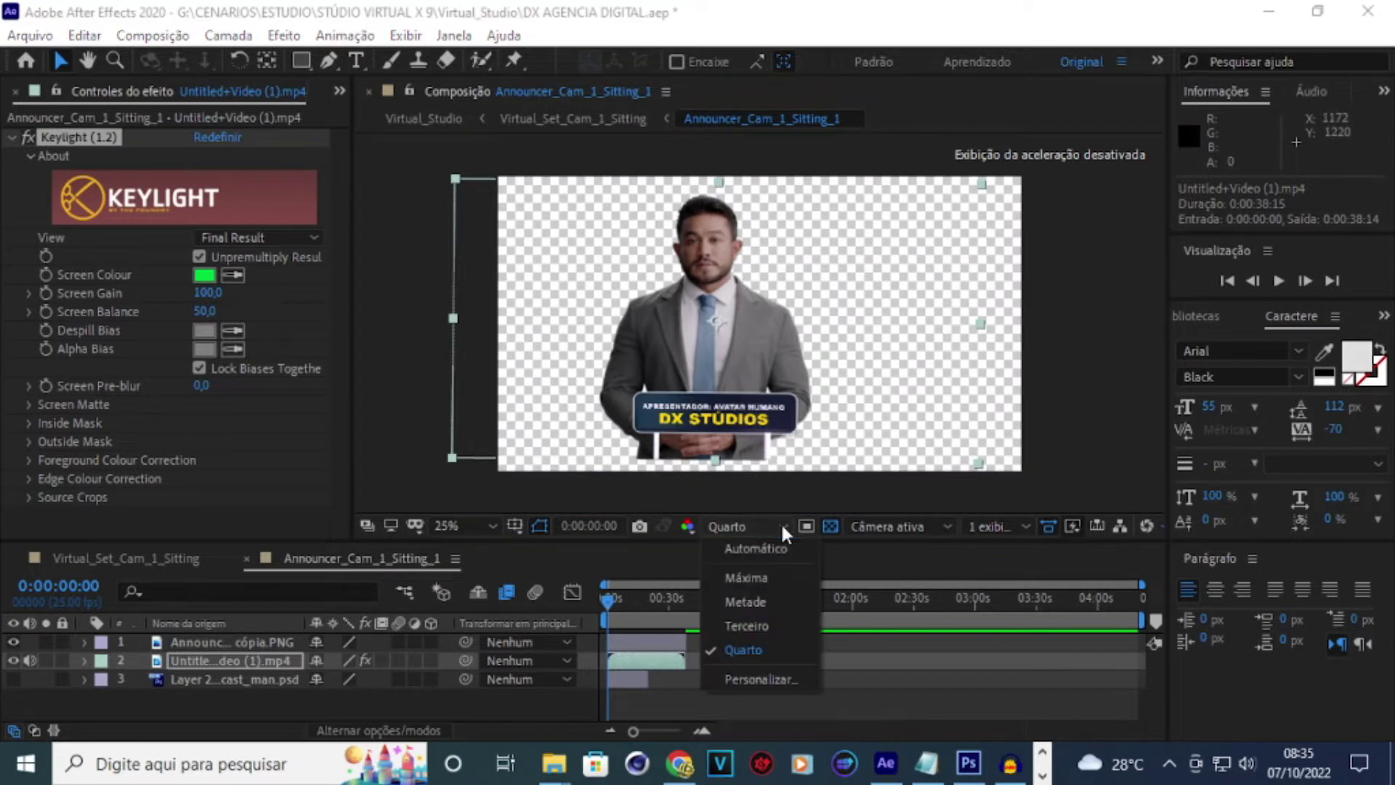
- Preview the presenter at full resolution over black, framing the whole head, and open Keylight's View list
left_click(752, 577)
scroll(727, 272, "up", 1)
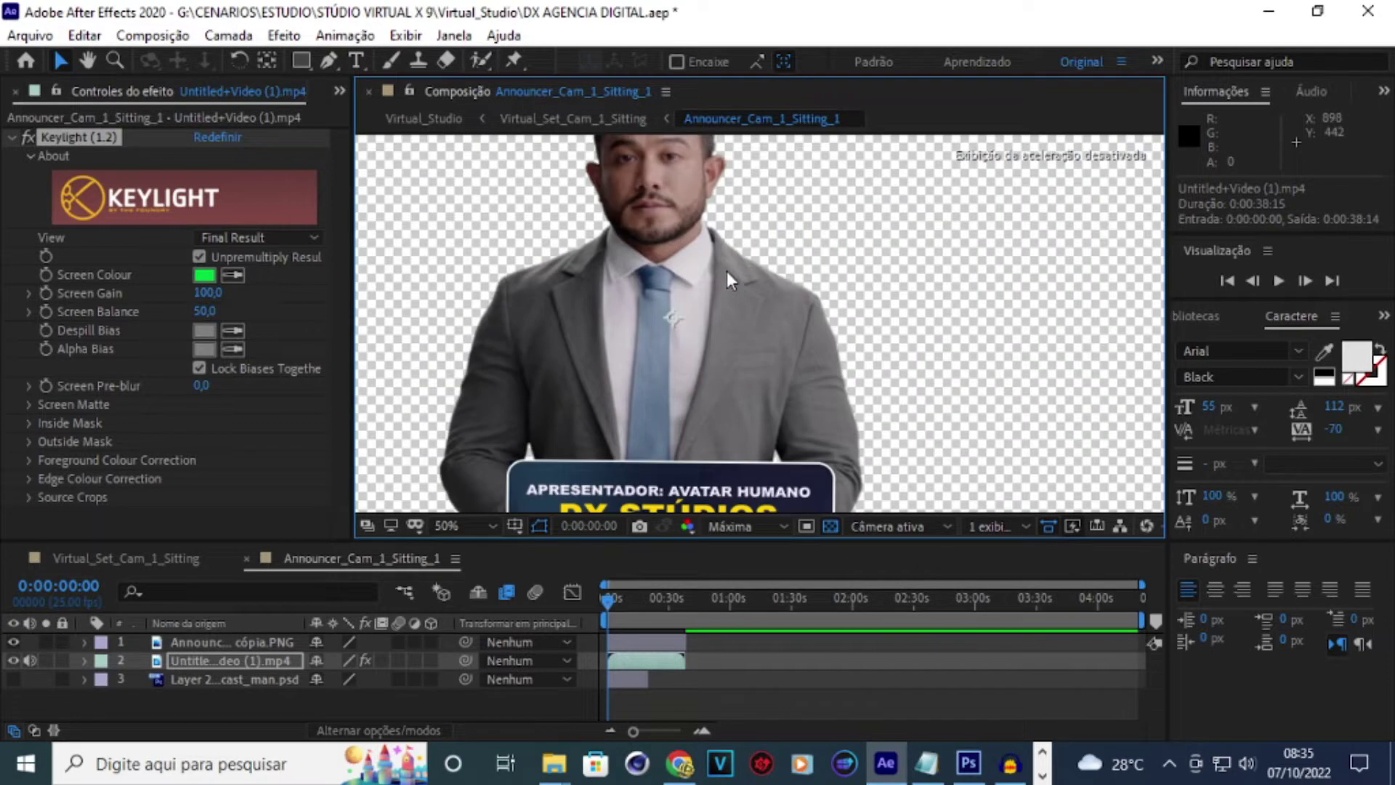
key("h")
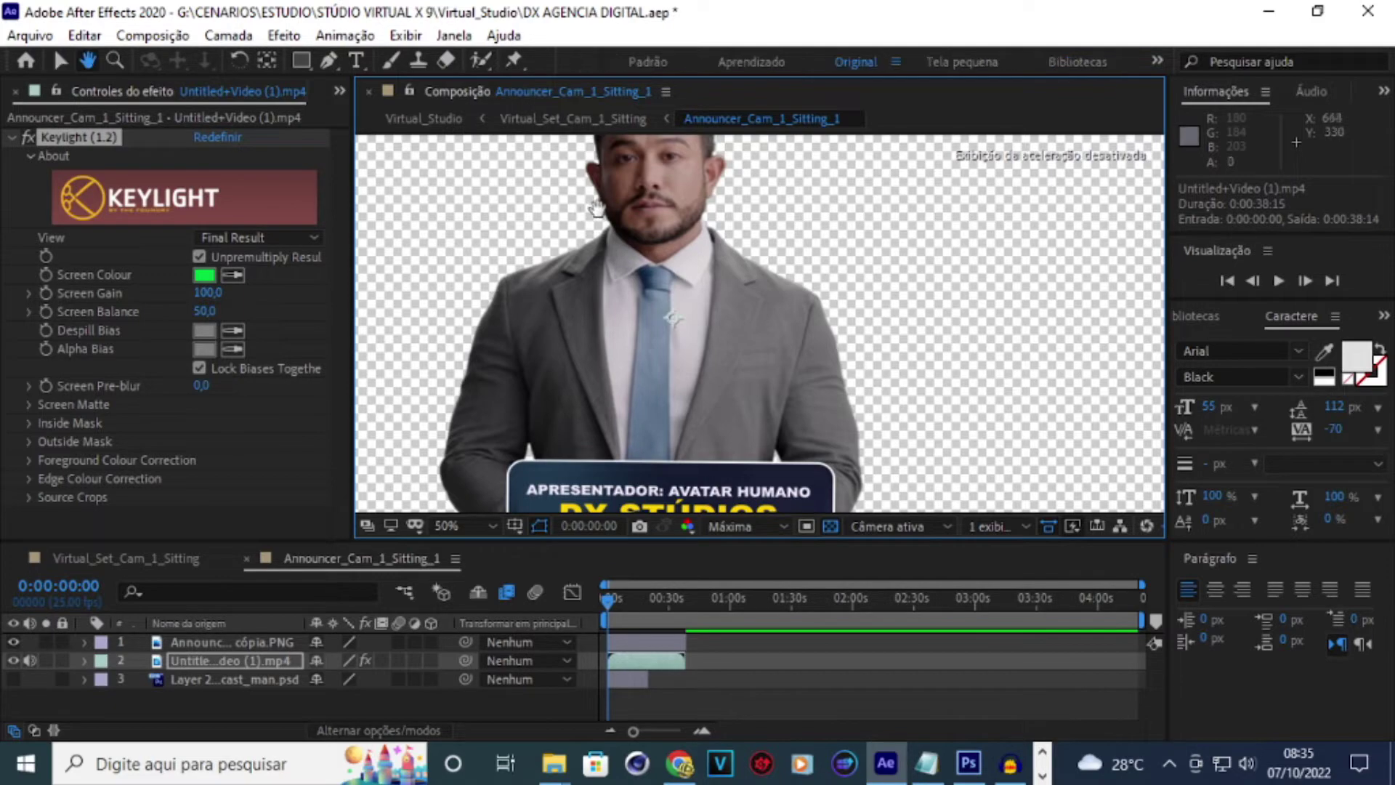
left_click_drag(599, 210, 614, 287)
key("v")
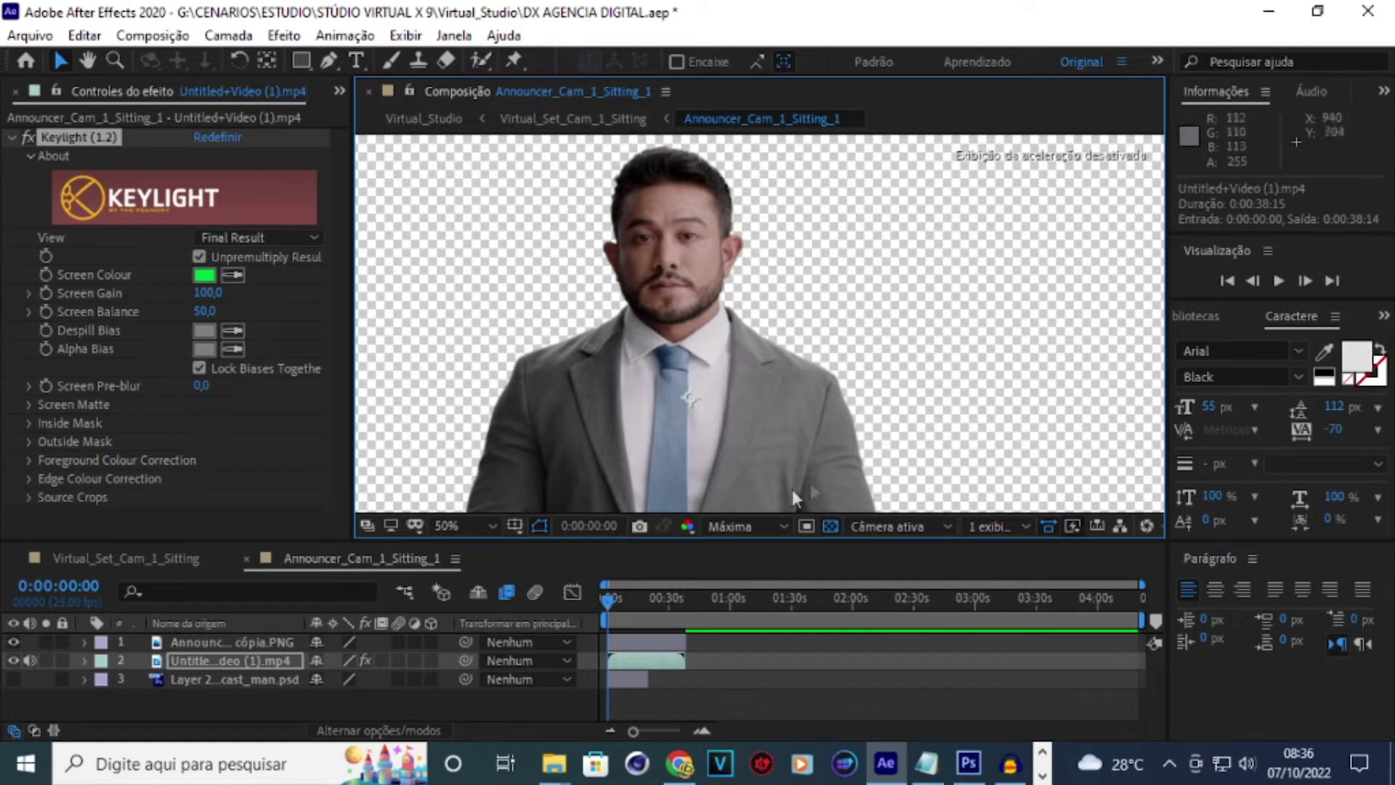
left_click(830, 526)
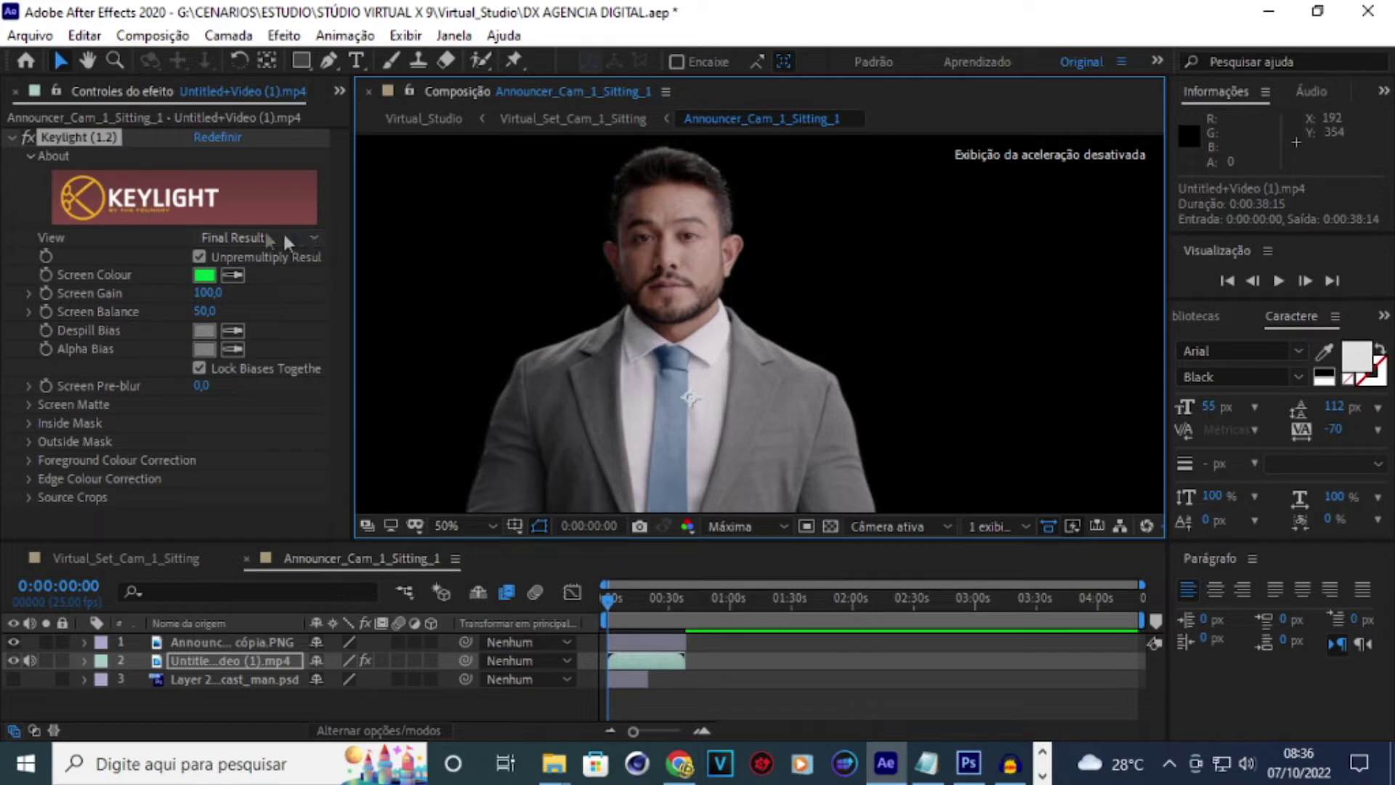
left_click(314, 239)
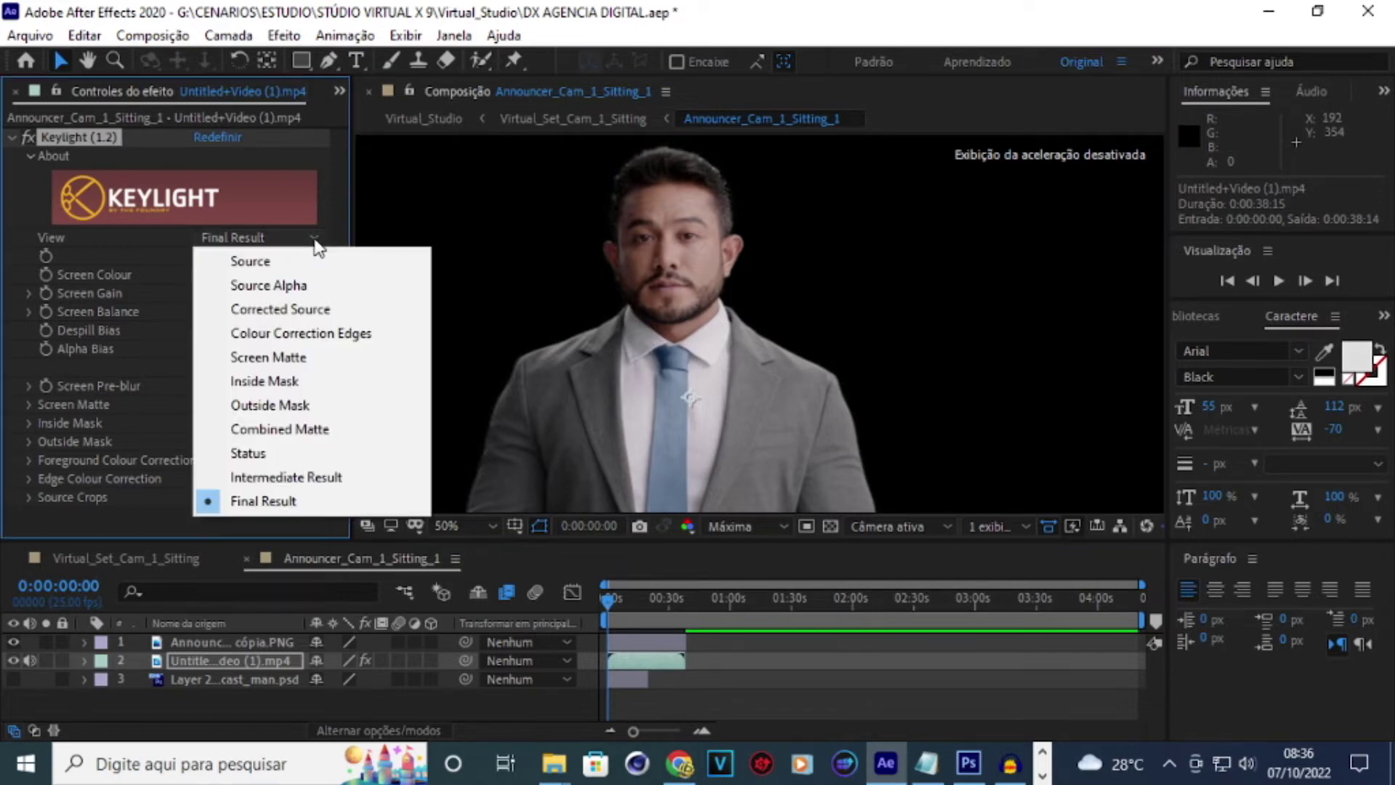
- View Keylight's Screen Matte, set Clip Black 21 and Clip White 86, then return to Final Result
left_click(304, 360)
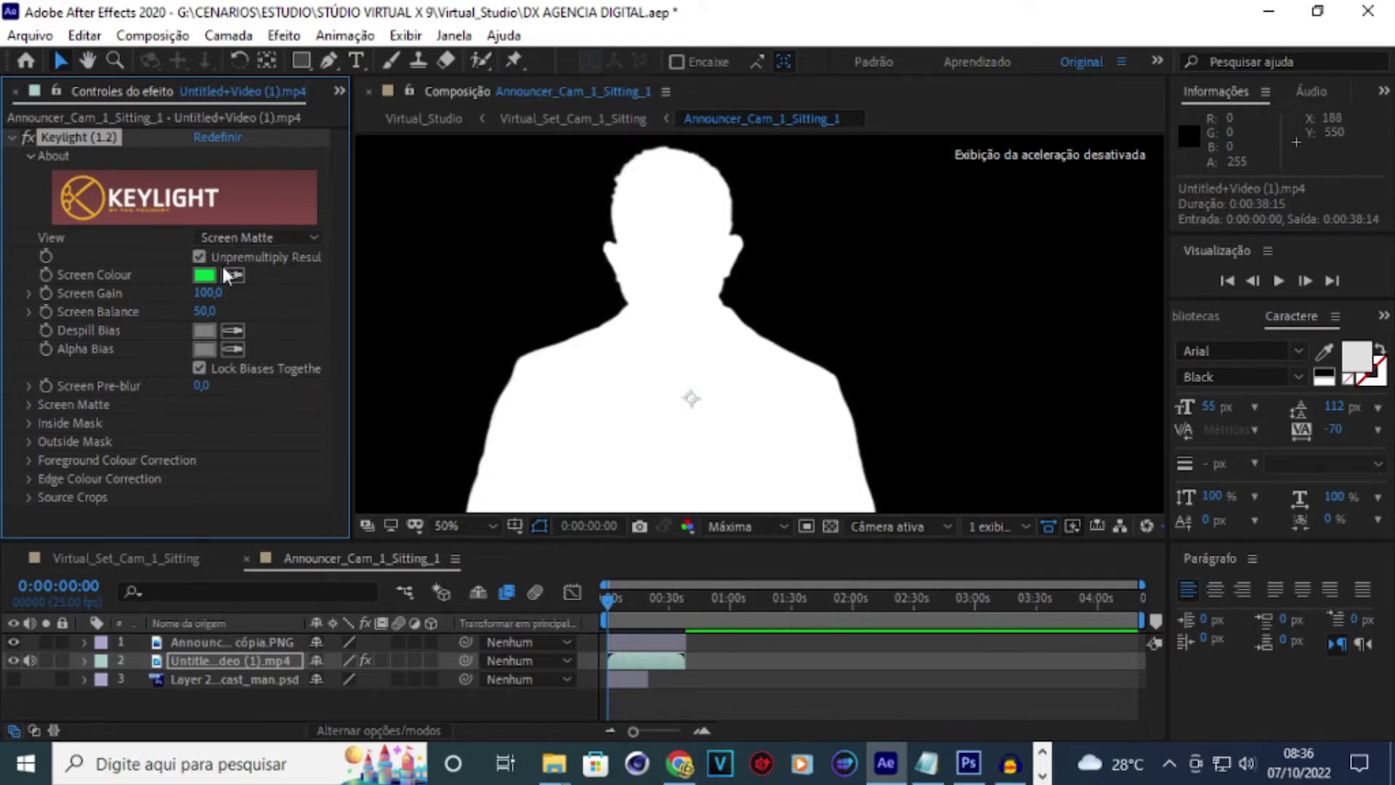
left_click(28, 406)
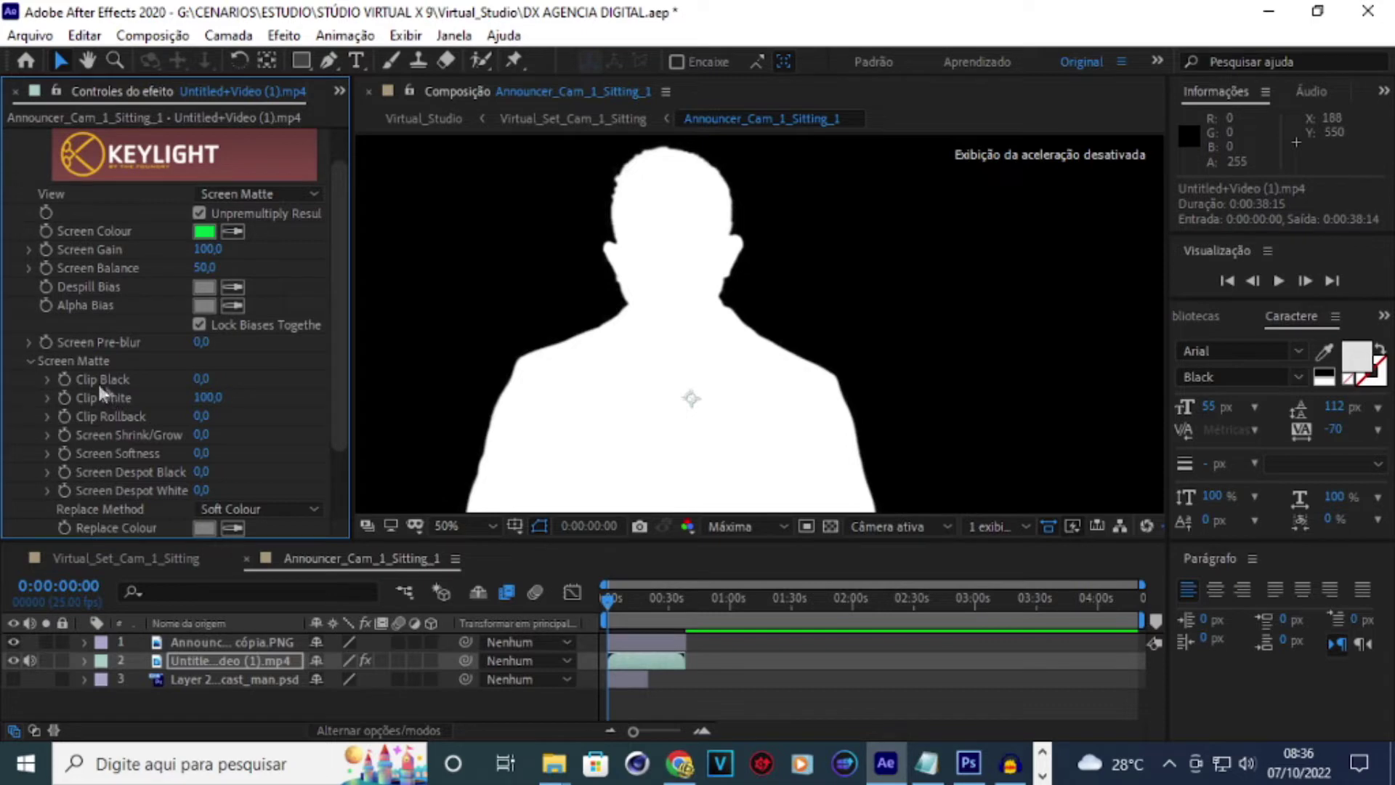
left_click(200, 379)
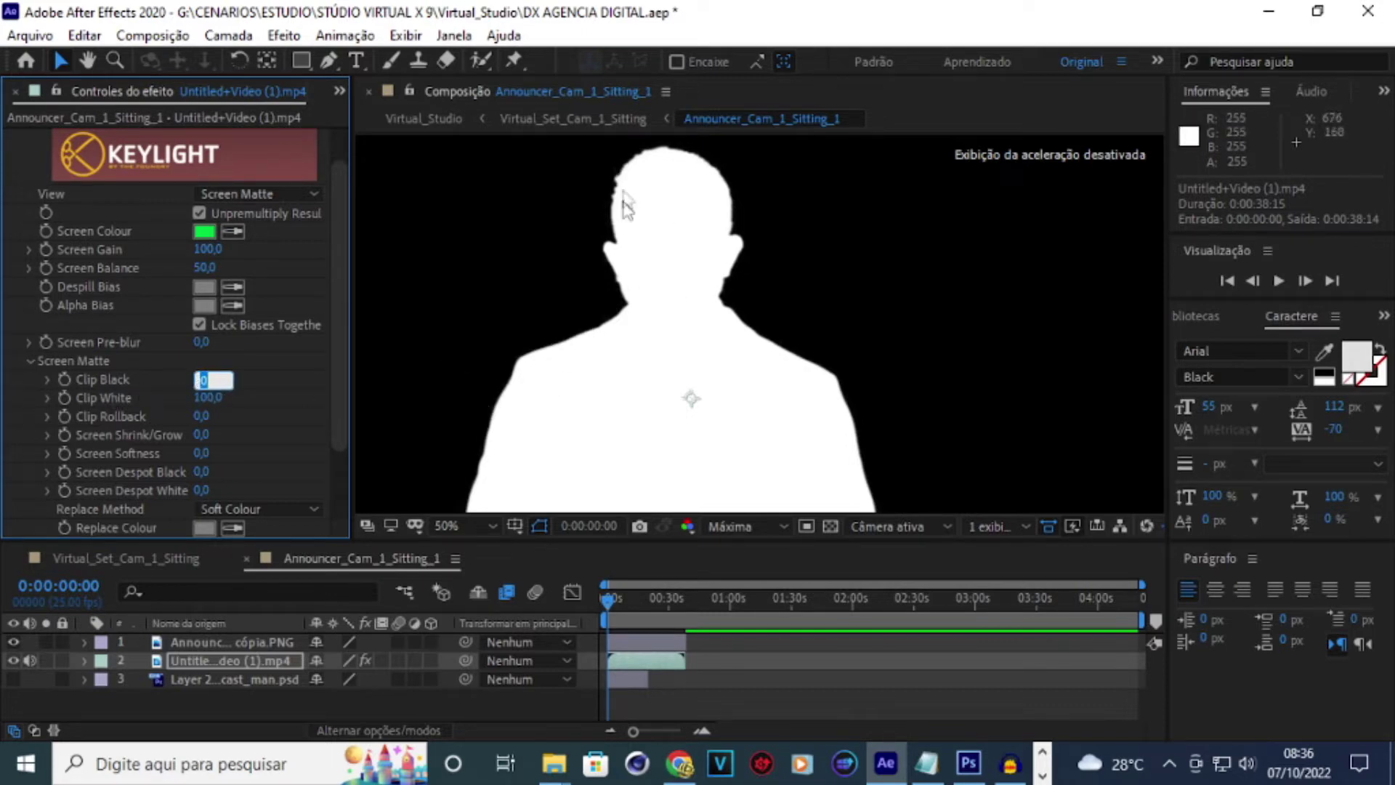
type("21")
key("Return")
left_click(206, 397)
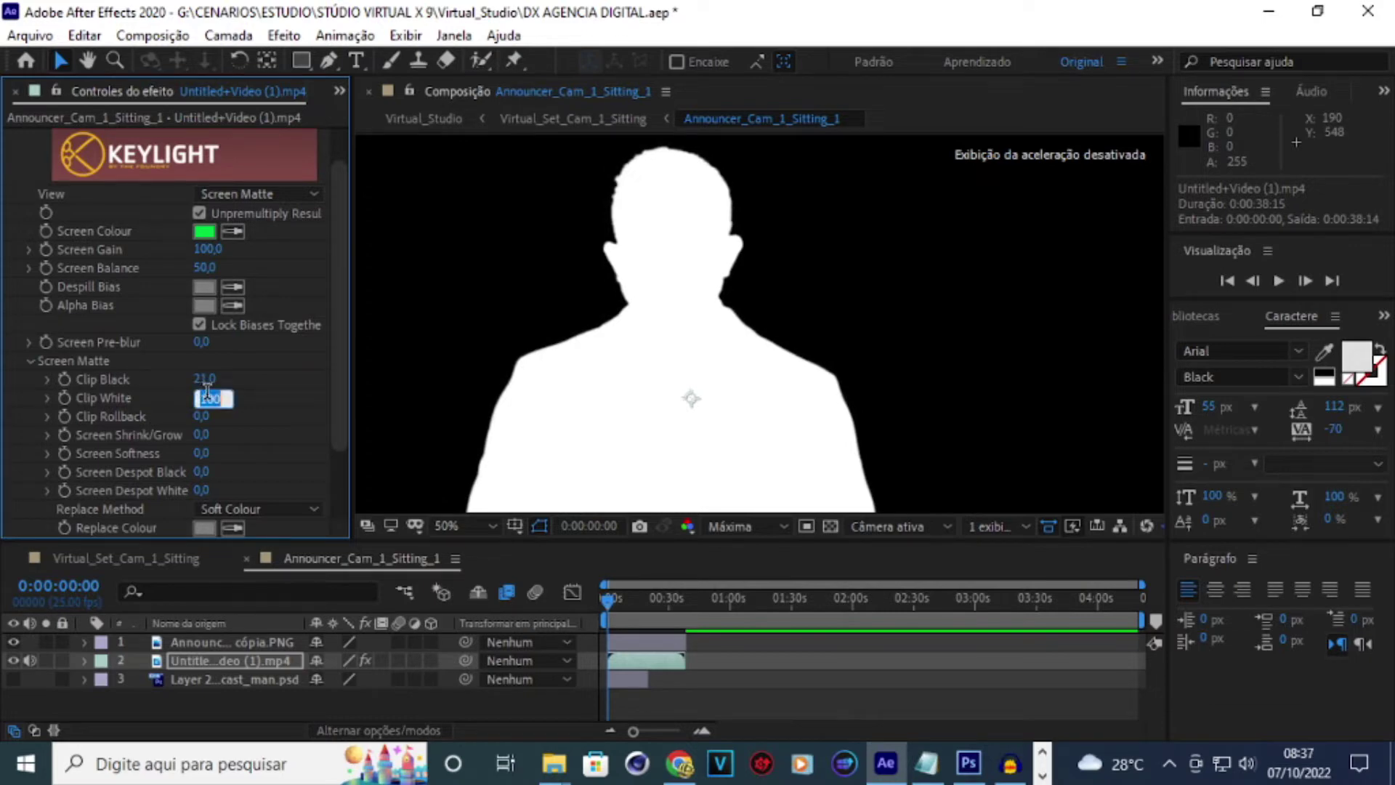
type("86")
key("Return")
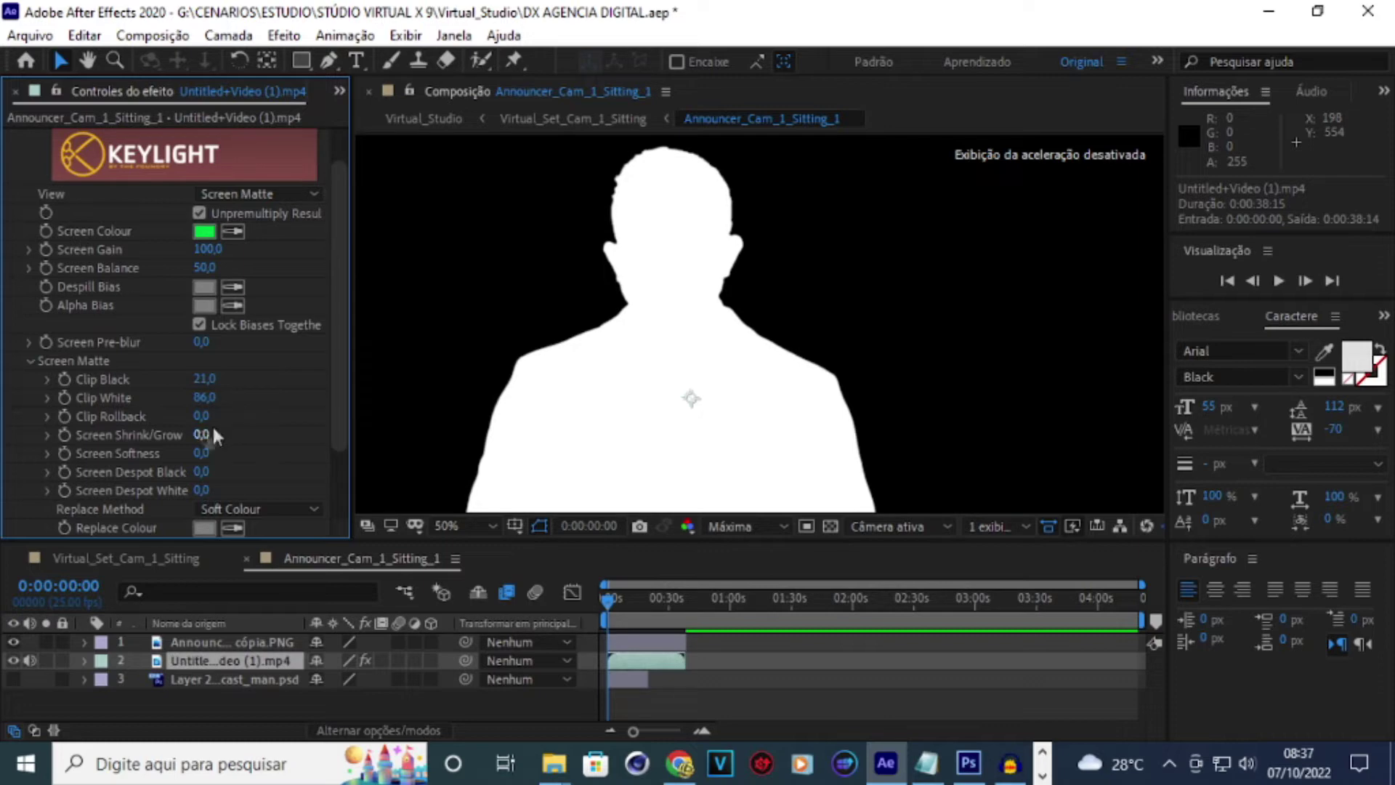
left_click(314, 194)
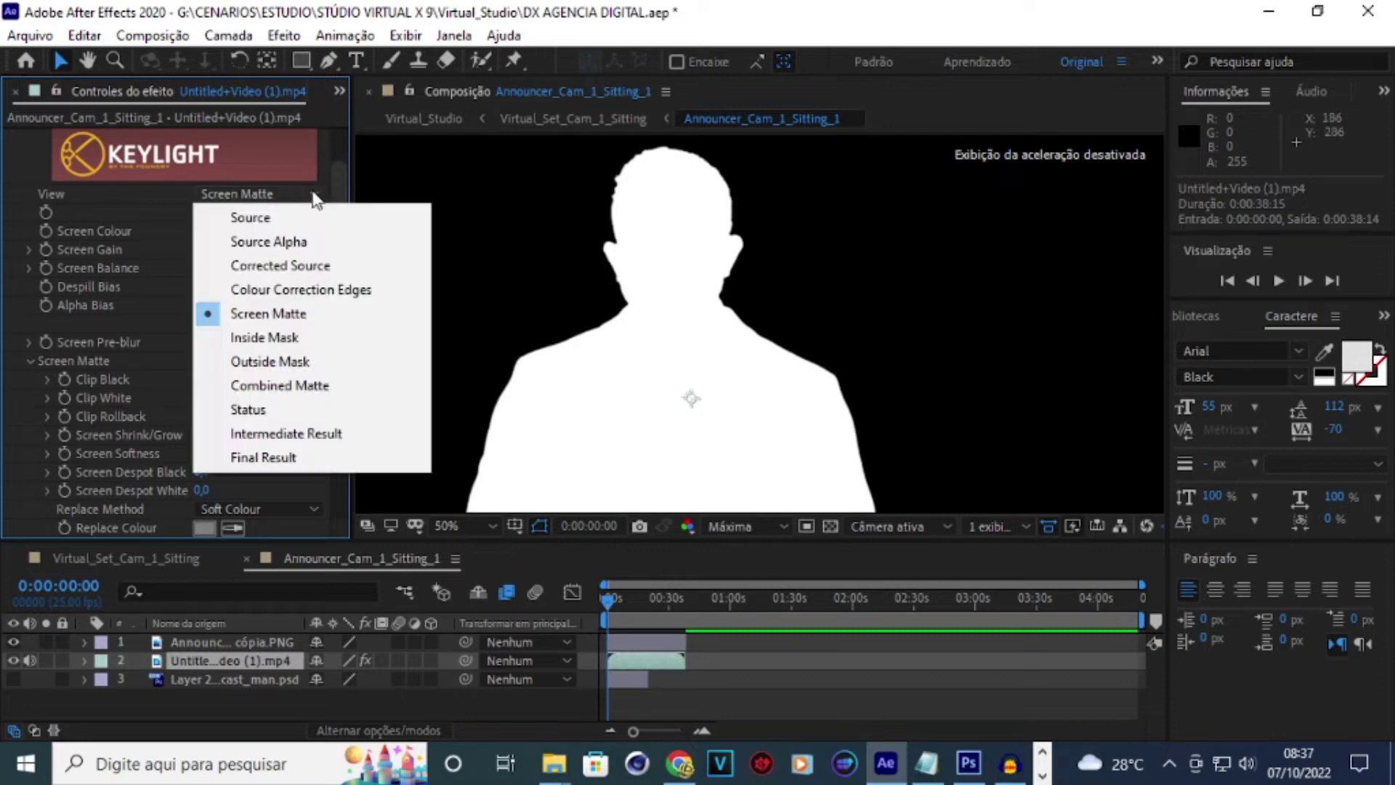
left_click(263, 457)
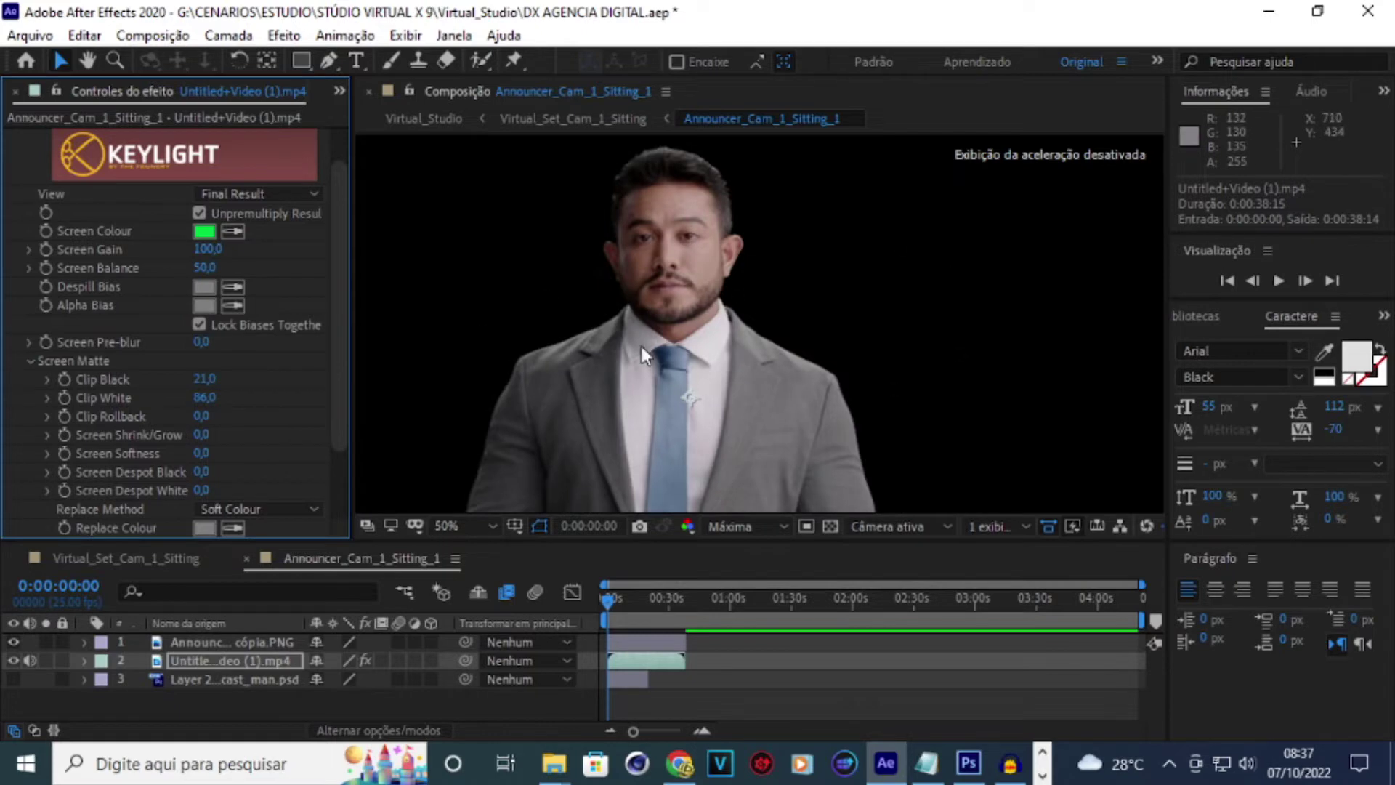
- Zoom in on the keyed edges, restore the transparency grid, and select the presenter video layer
key("comma")
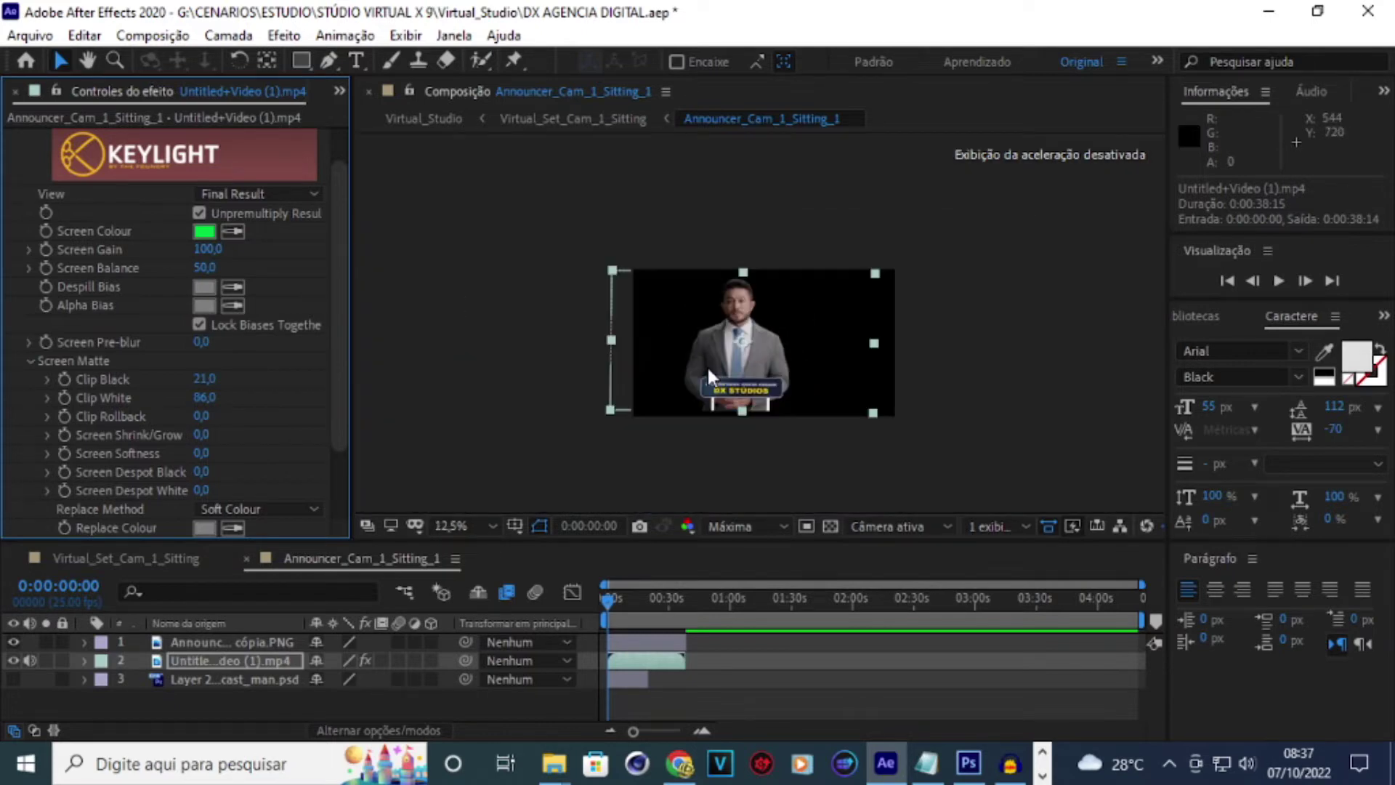
scroll(701, 309, "up", 2)
scroll(705, 304, "up", 4)
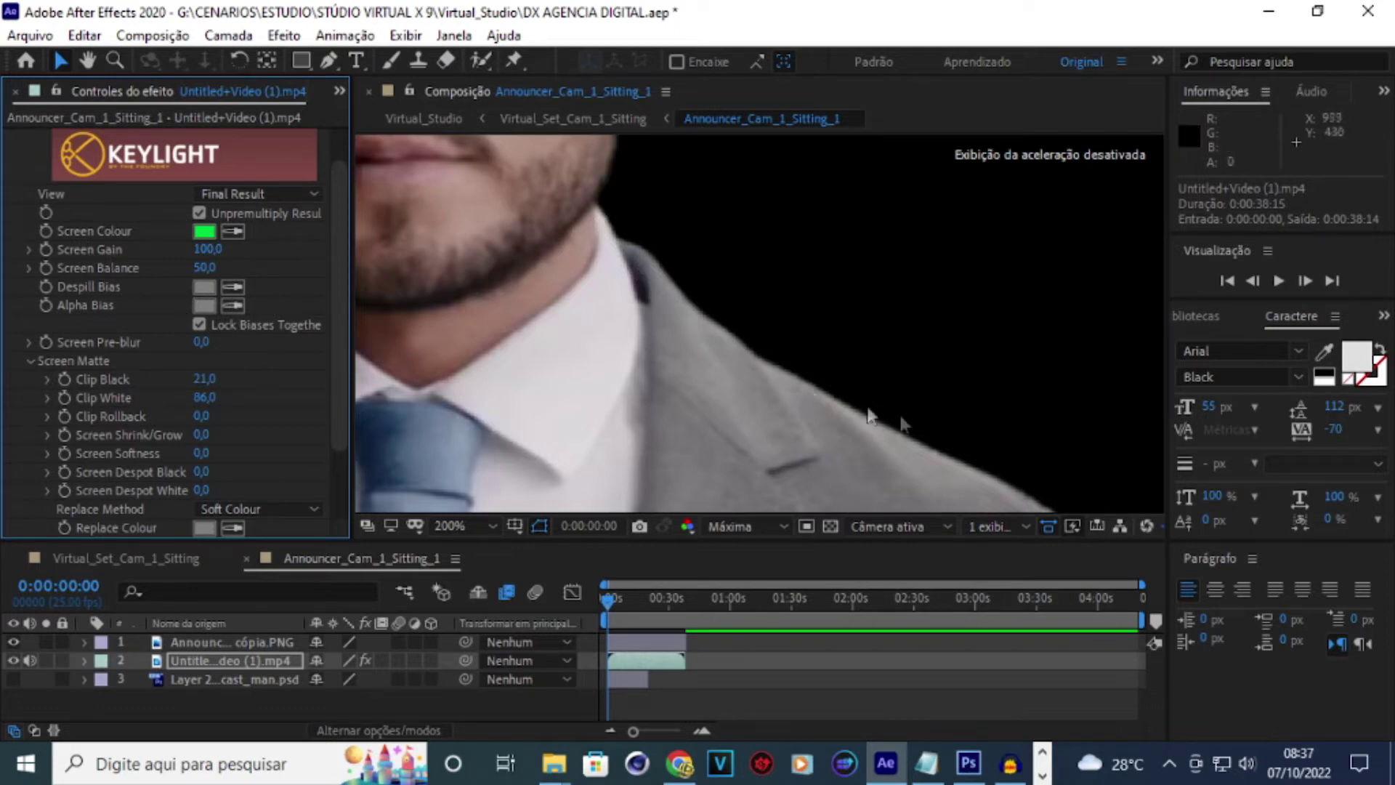
scroll(730, 384, "down", 2)
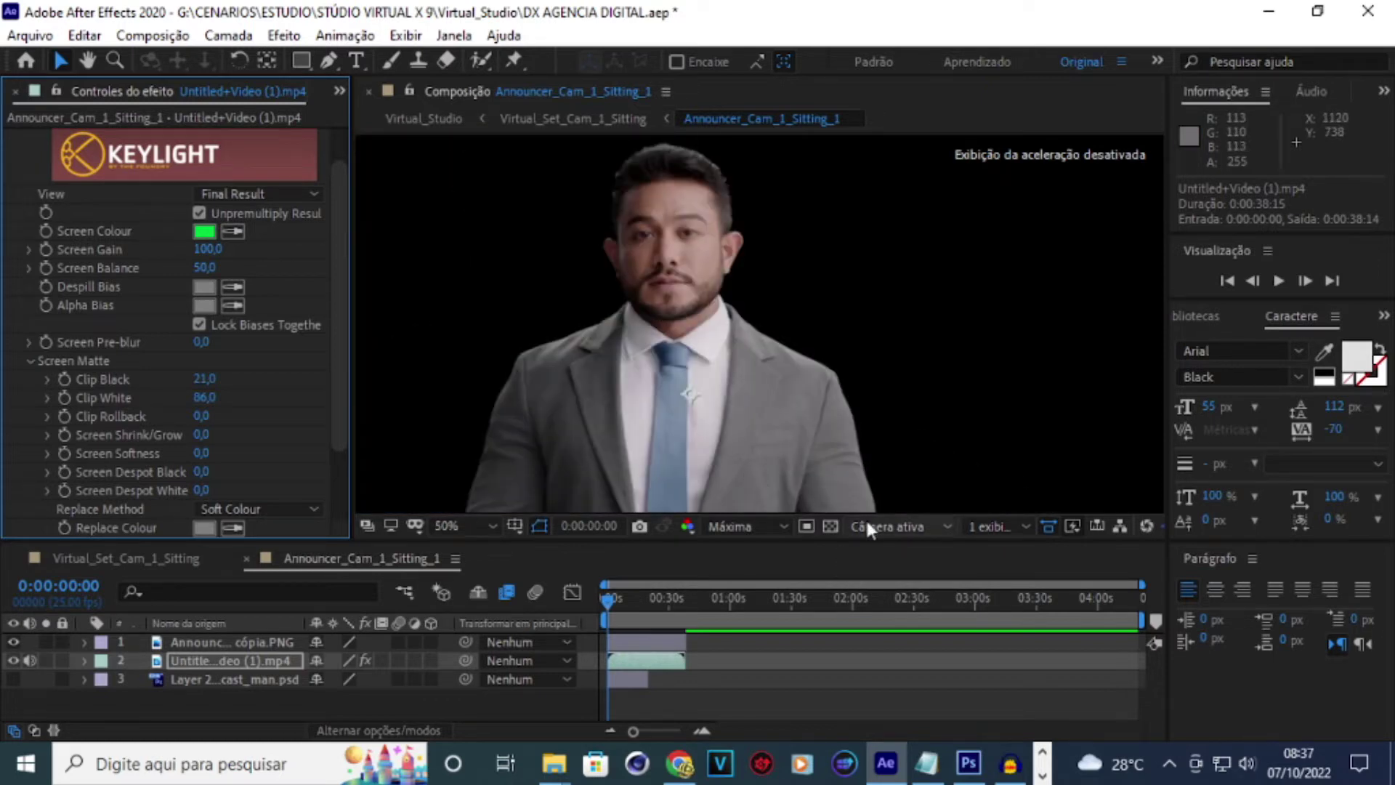
left_click(830, 526)
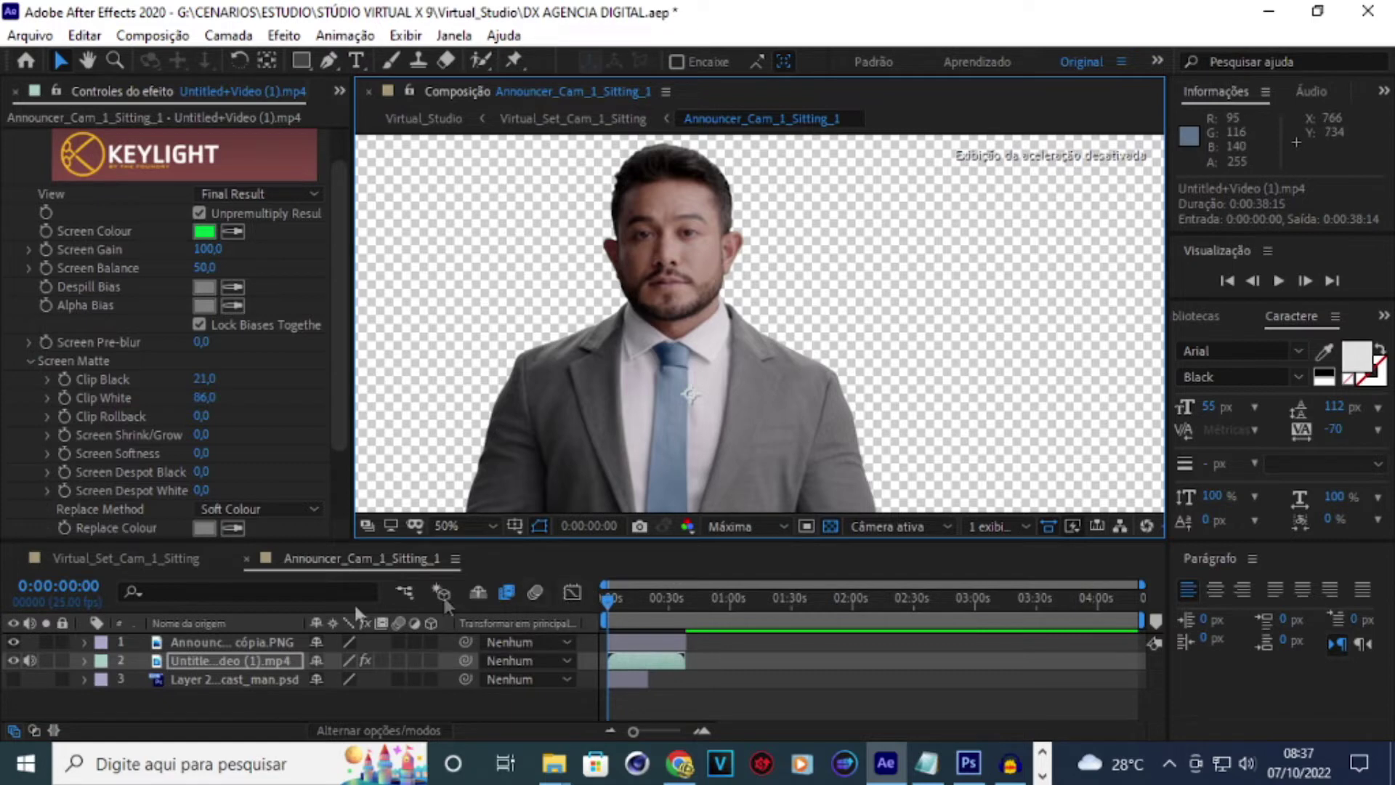
left_click(222, 661)
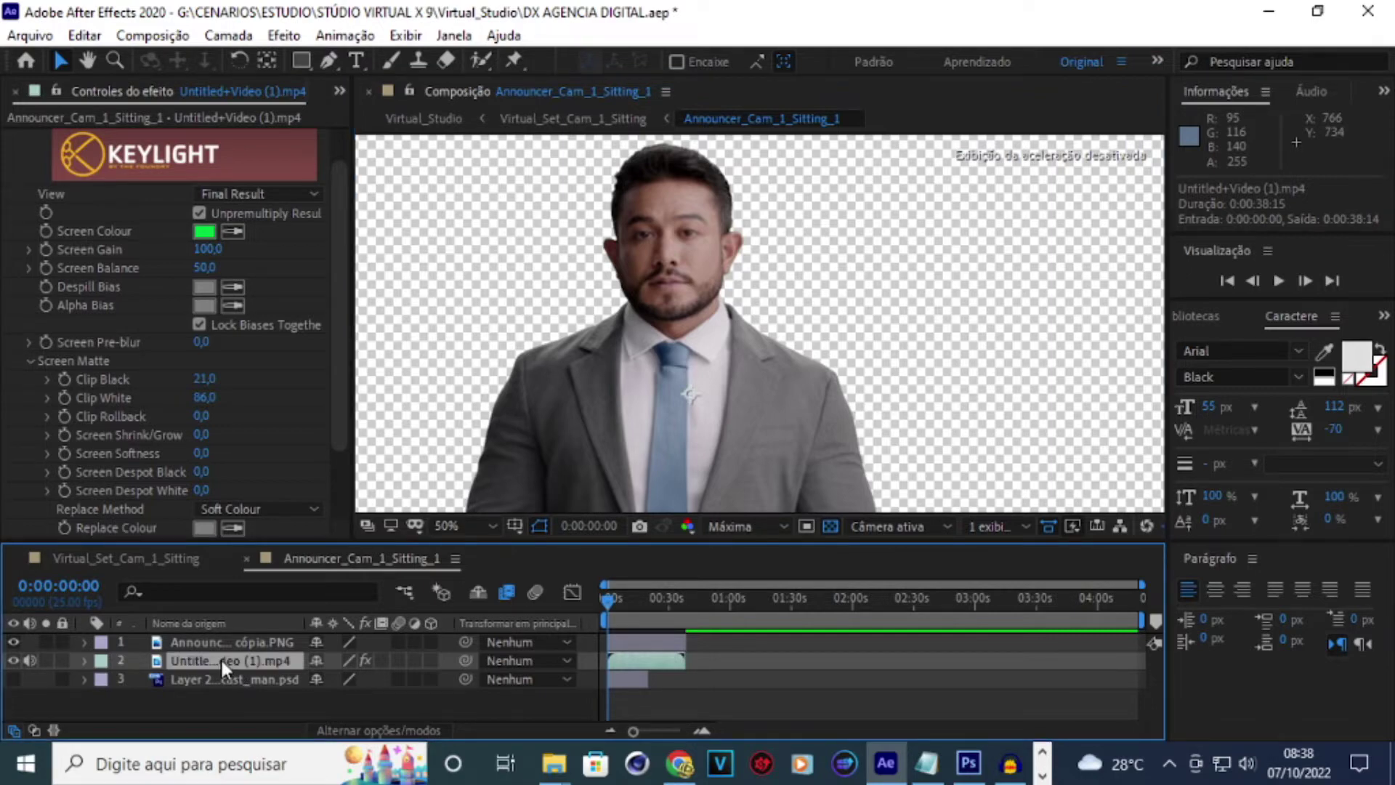
- Duplicate the presenter video layer with Ctrl+C/Ctrl+V and show the Mode and Track Matte columns
right_click(221, 657)
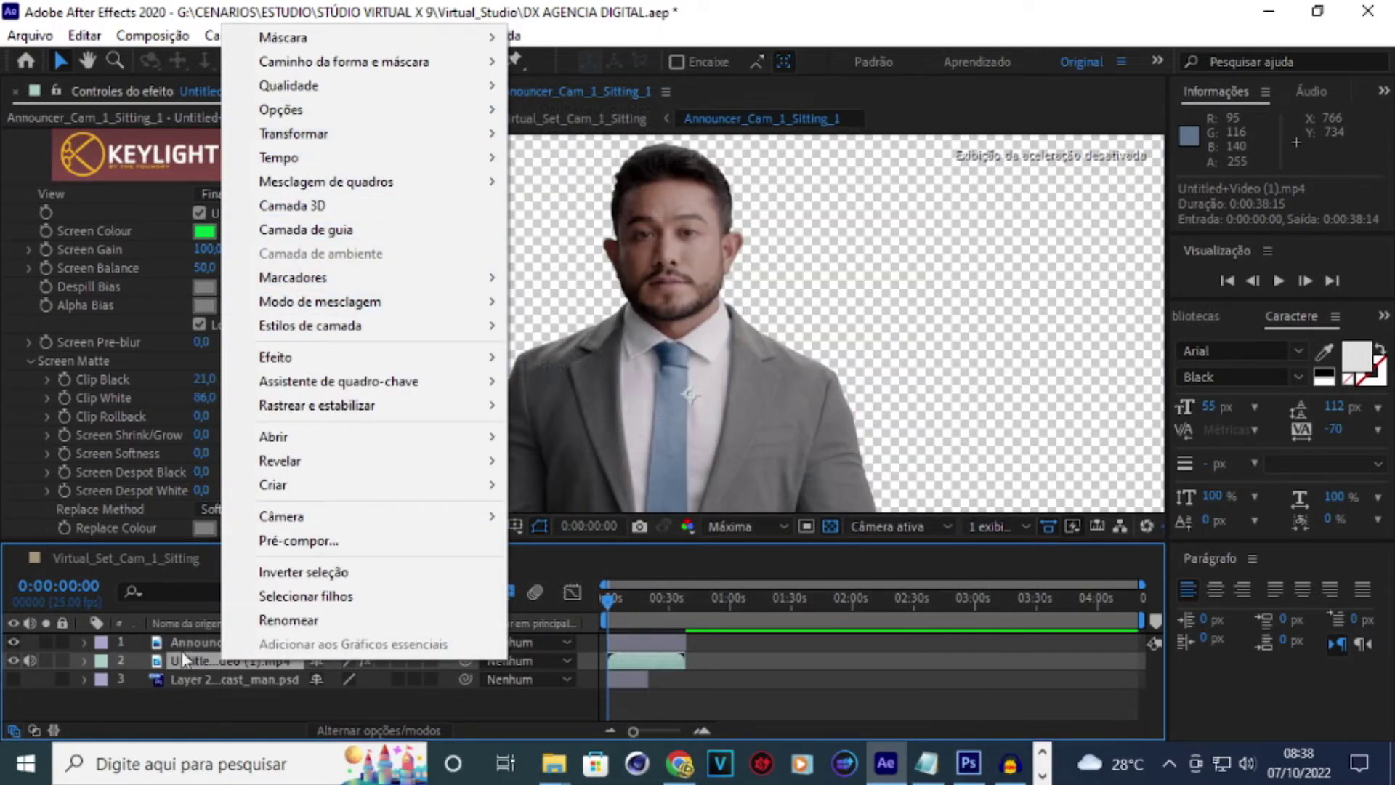
left_click(180, 656)
key("ctrl+c")
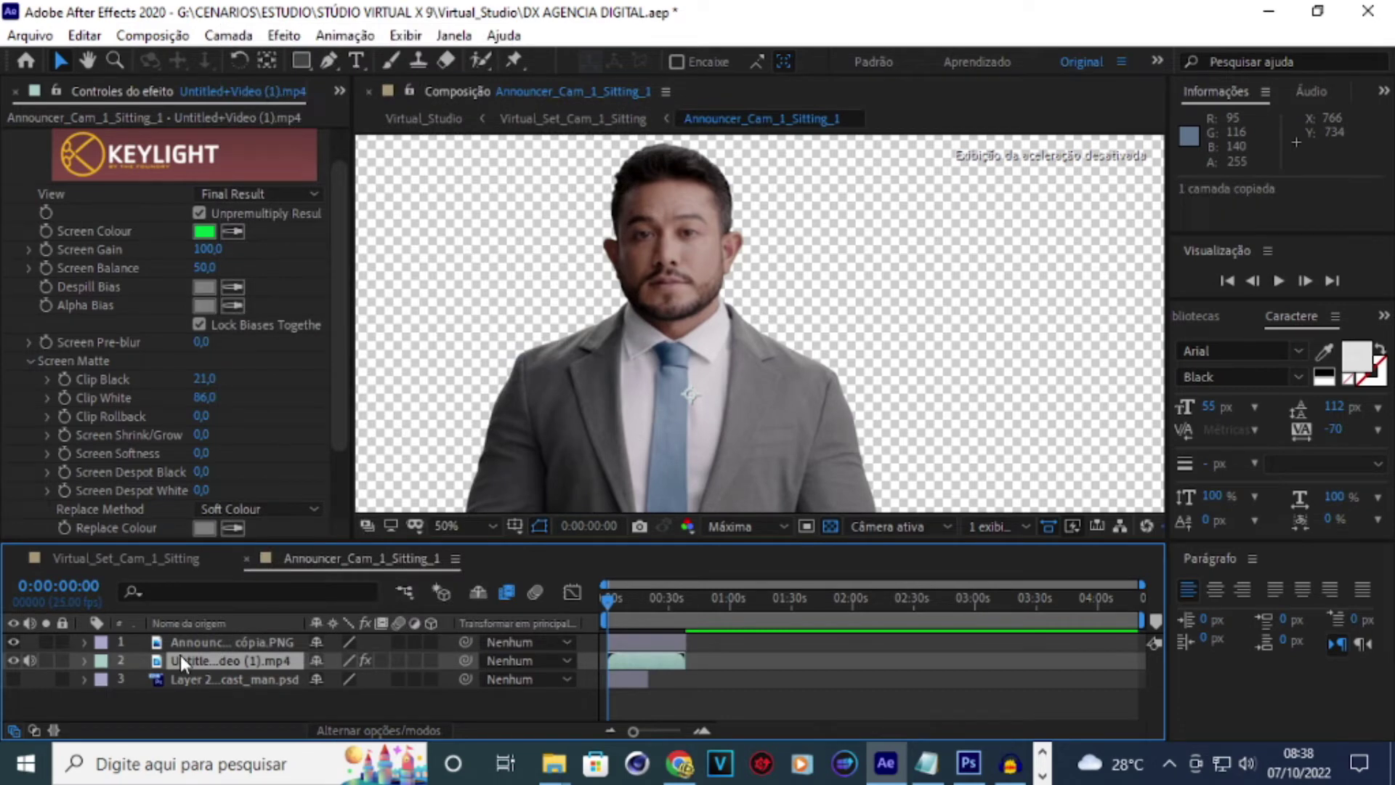
key("ctrl+v")
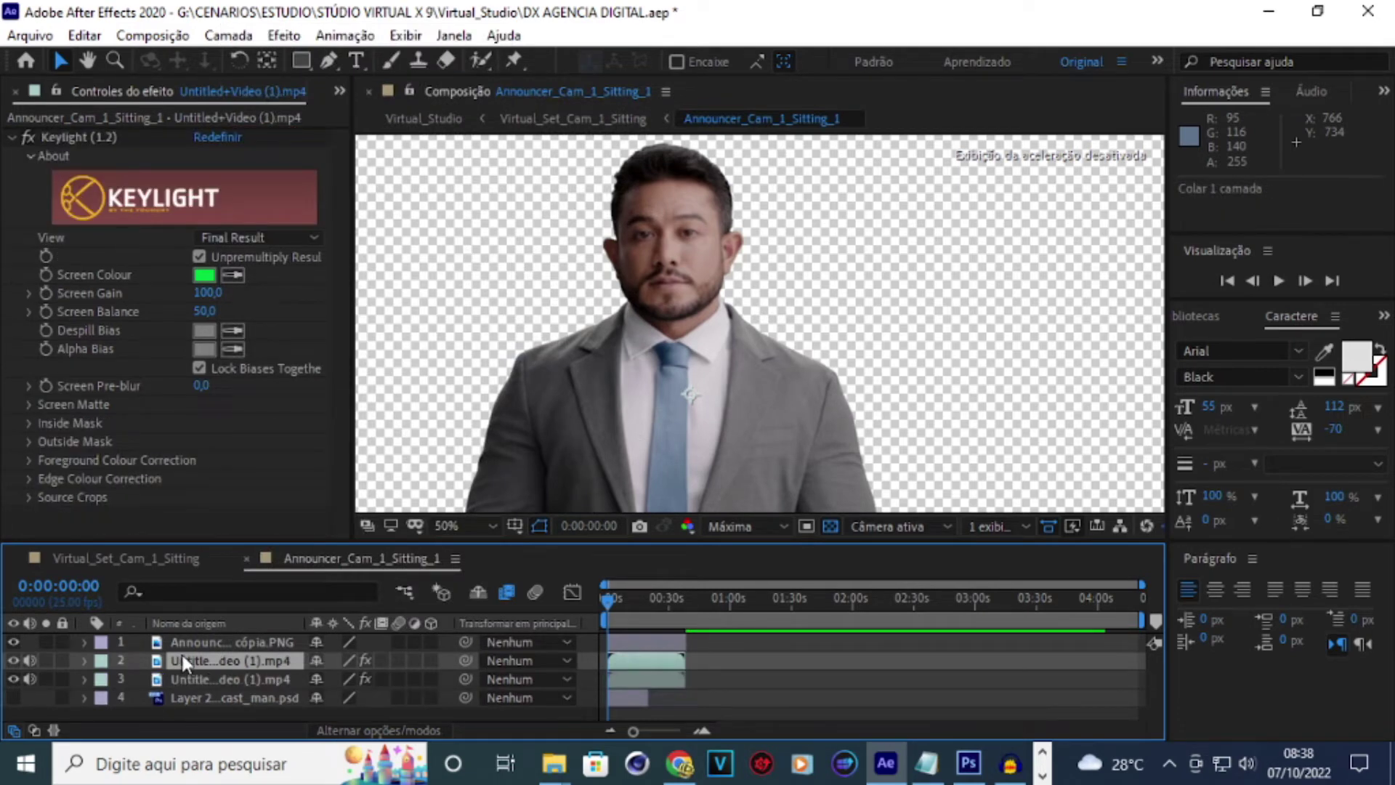
left_click(13, 679)
left_click(13, 679)
left_click(36, 731)
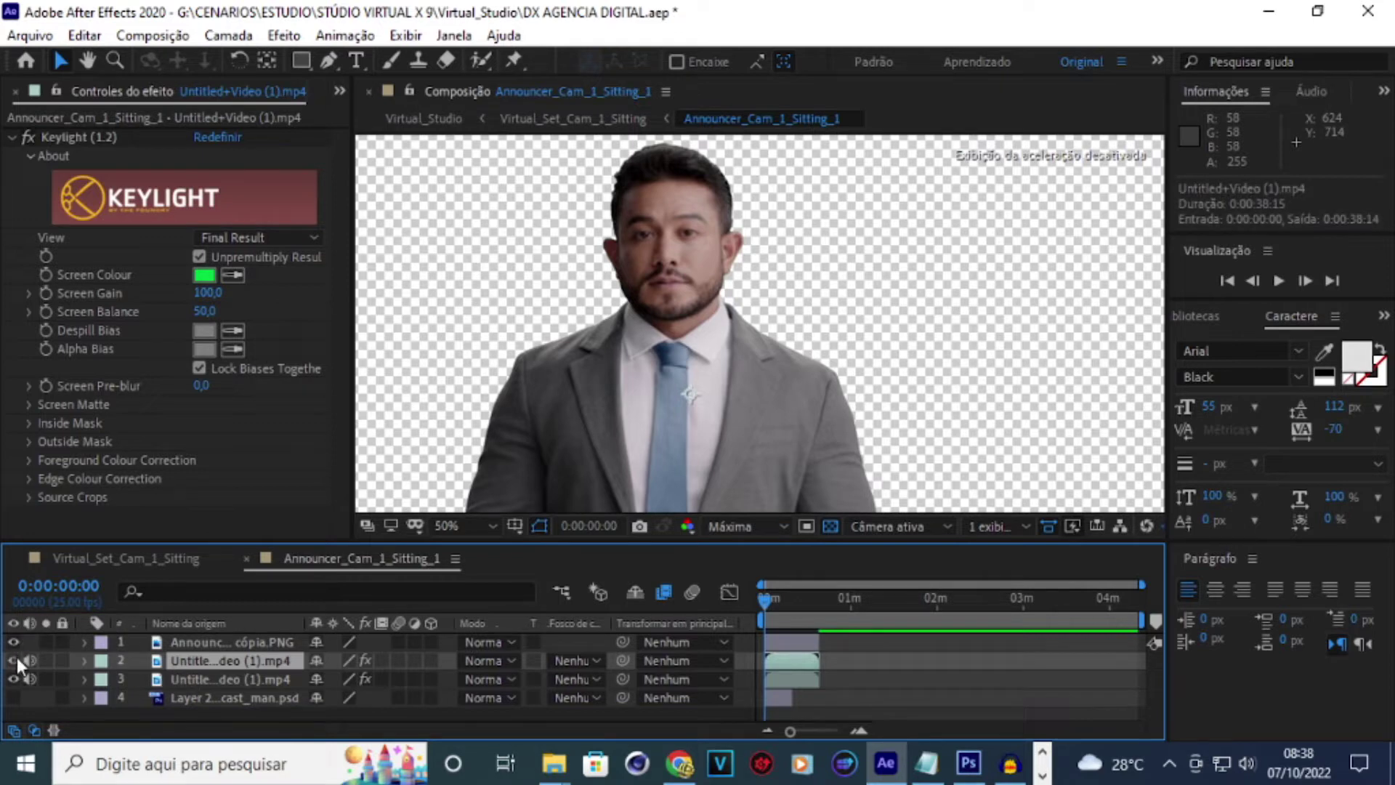
left_click_drag(13, 678, 14, 660)
- Compare the original and duplicate video layers' Keylight settings, ending with the duplicate selected
left_click(181, 644)
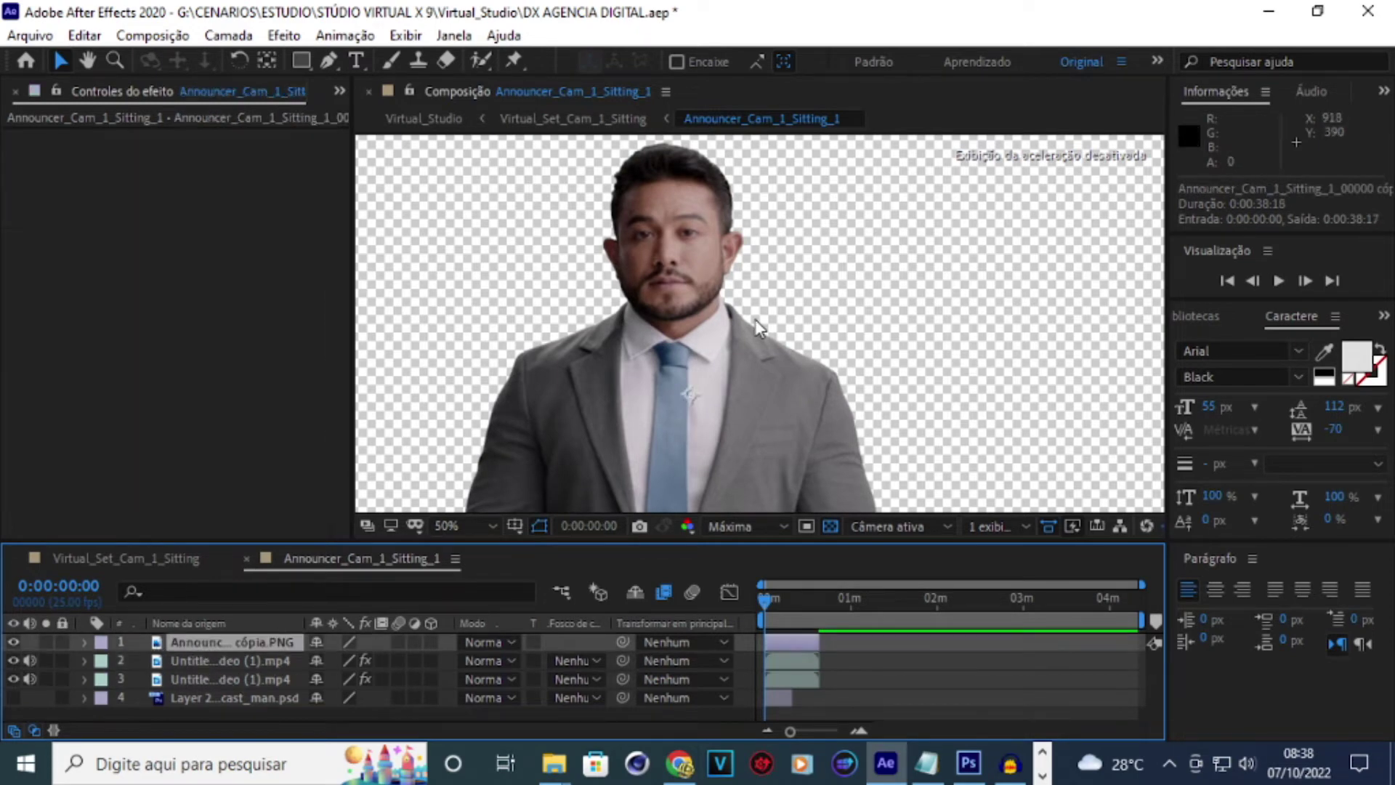
scroll(756, 319, "down", 4)
scroll(756, 352, "up", 2)
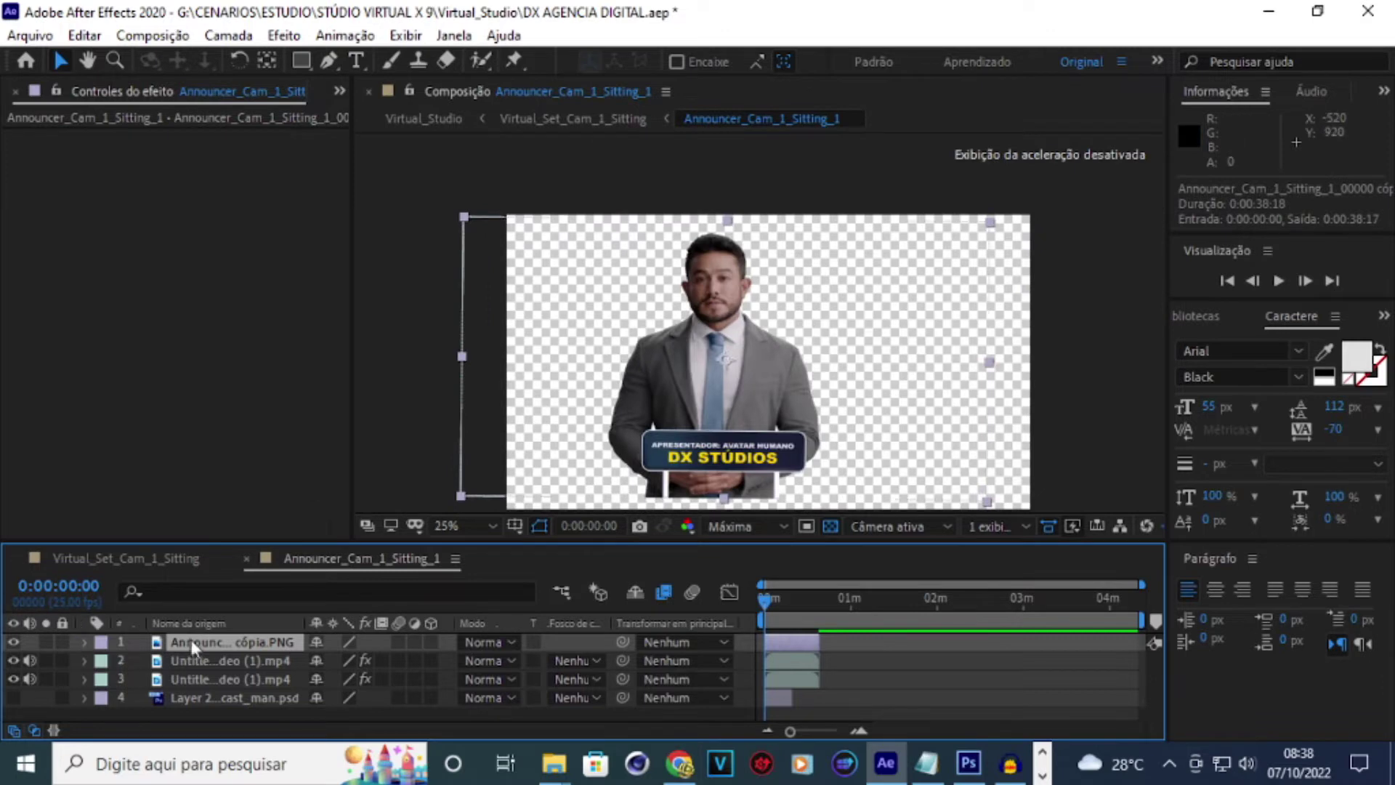
left_click(223, 680)
left_click(218, 661)
left_click(219, 678)
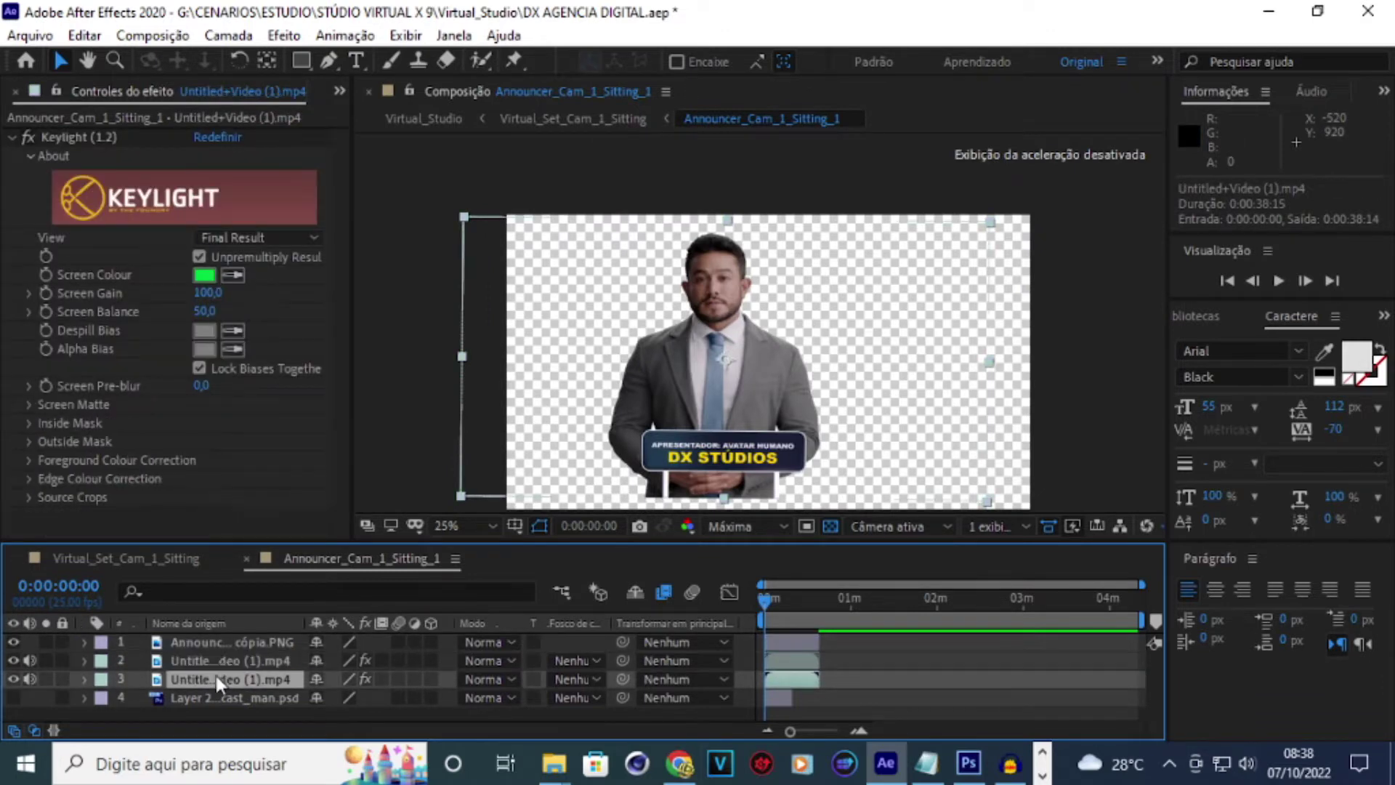
left_click(218, 665)
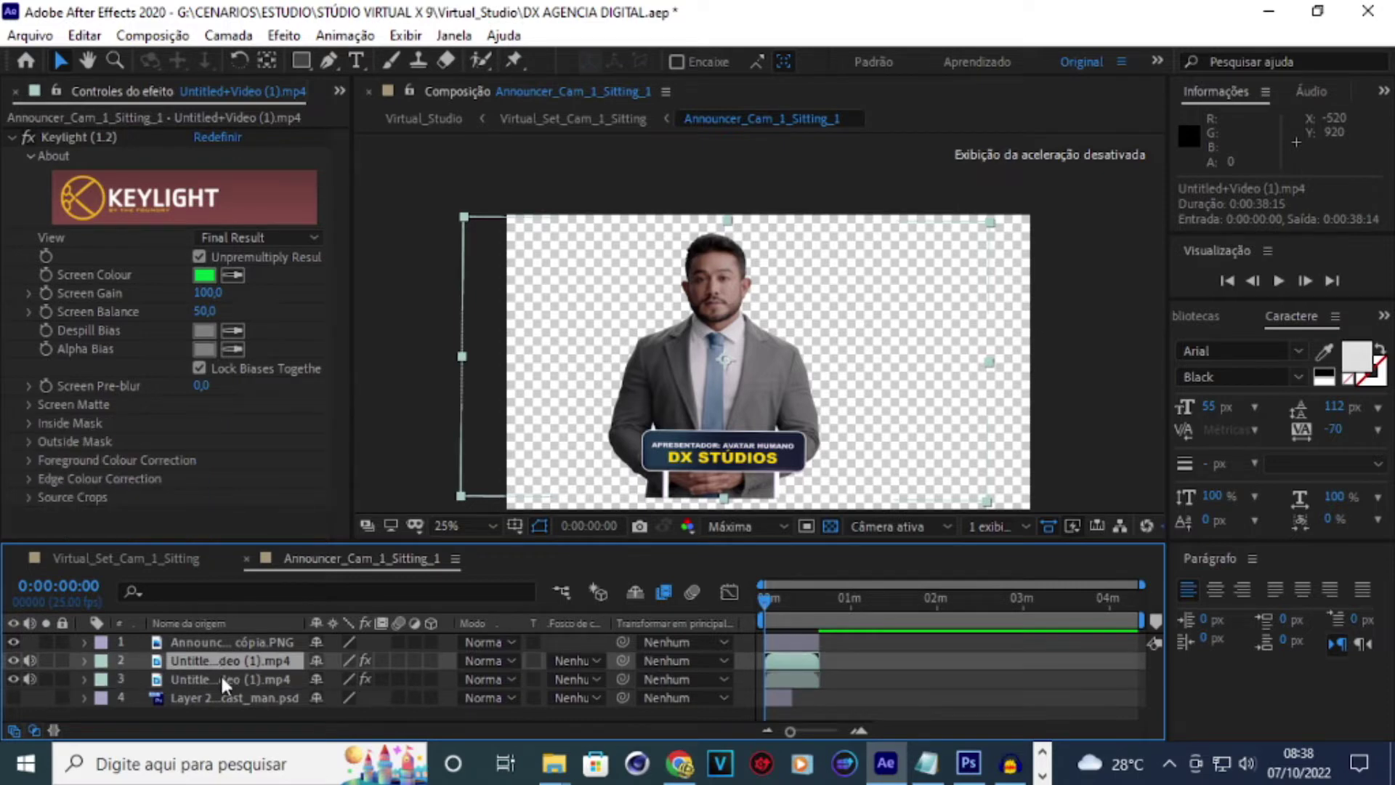
left_click(224, 682)
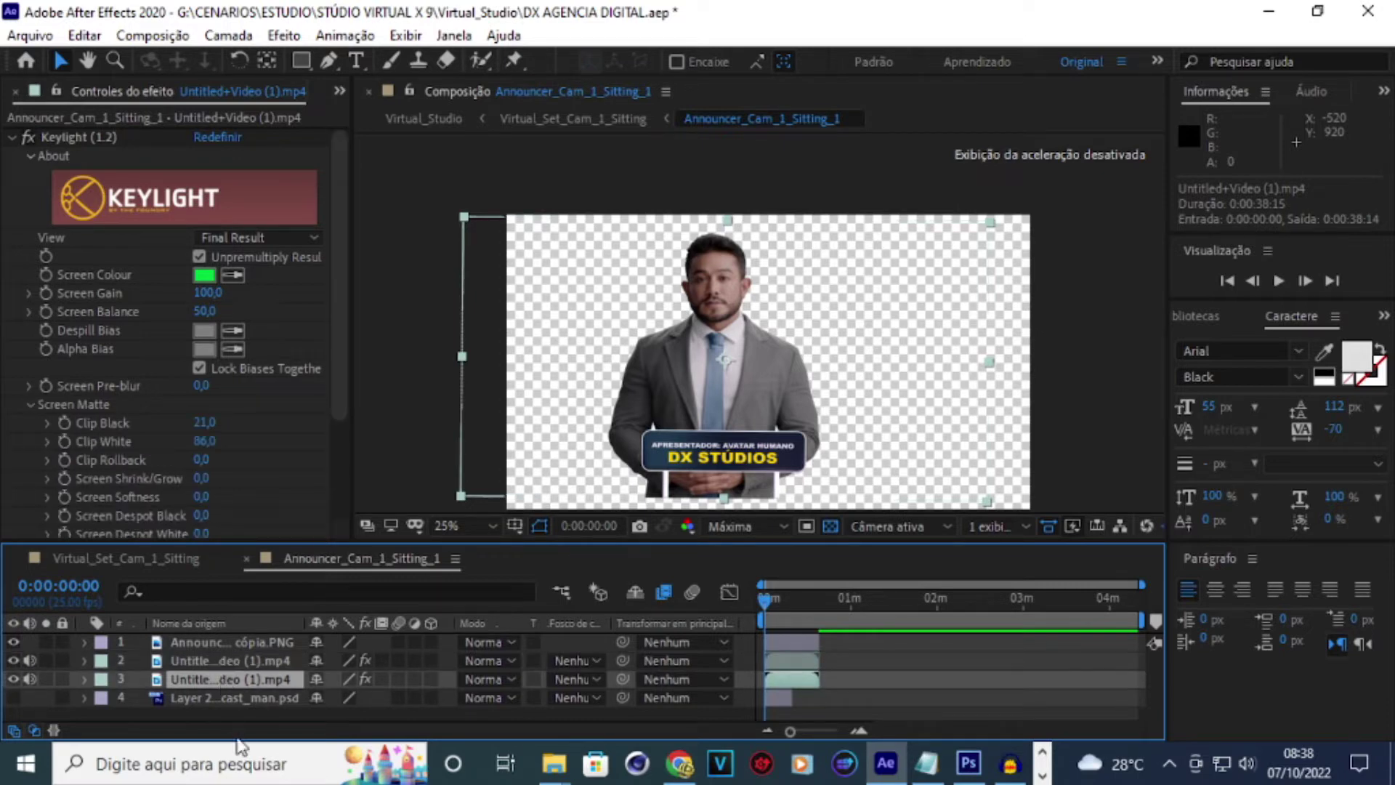
left_click(205, 662)
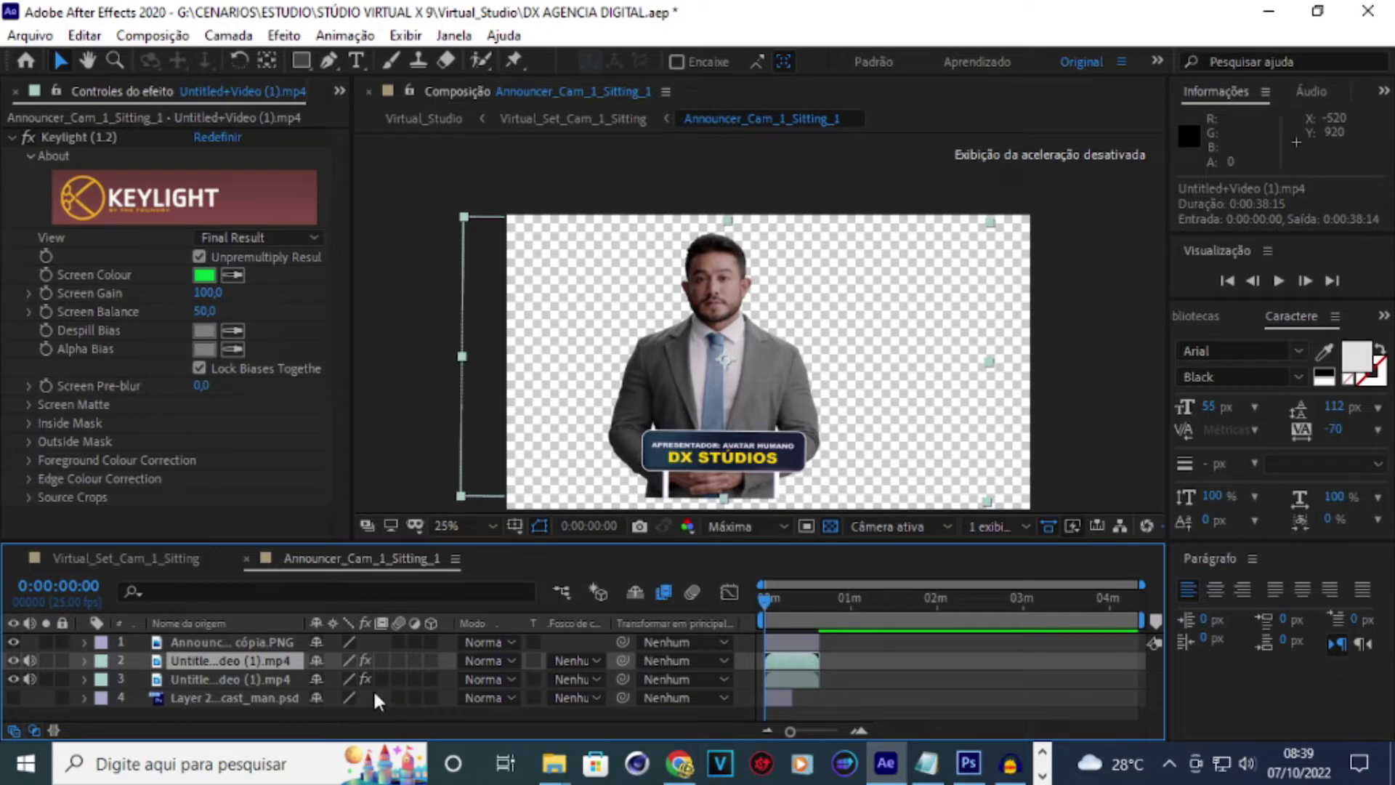
left_click(222, 680)
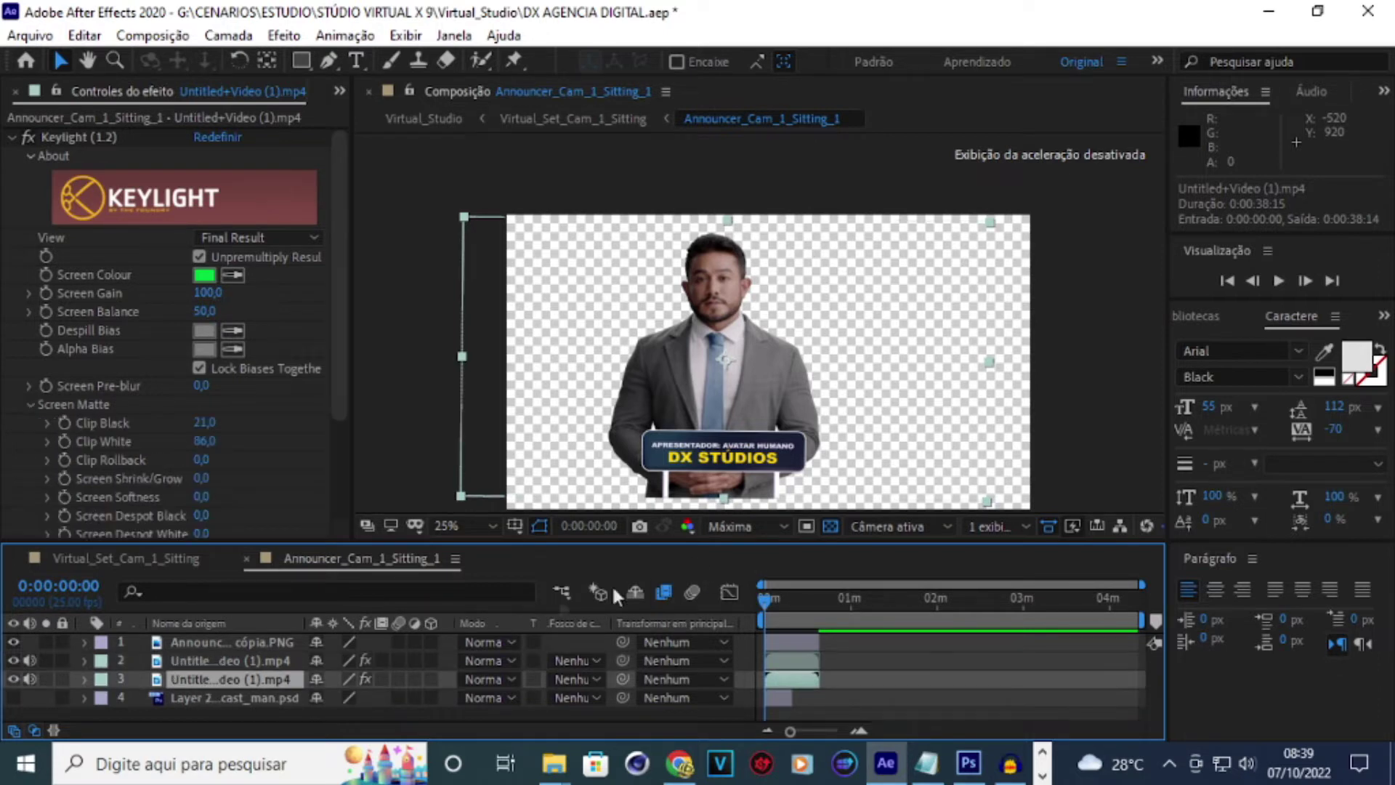
- Set the duplicate layer's track matte to the alpha of the layer above
left_click(598, 679)
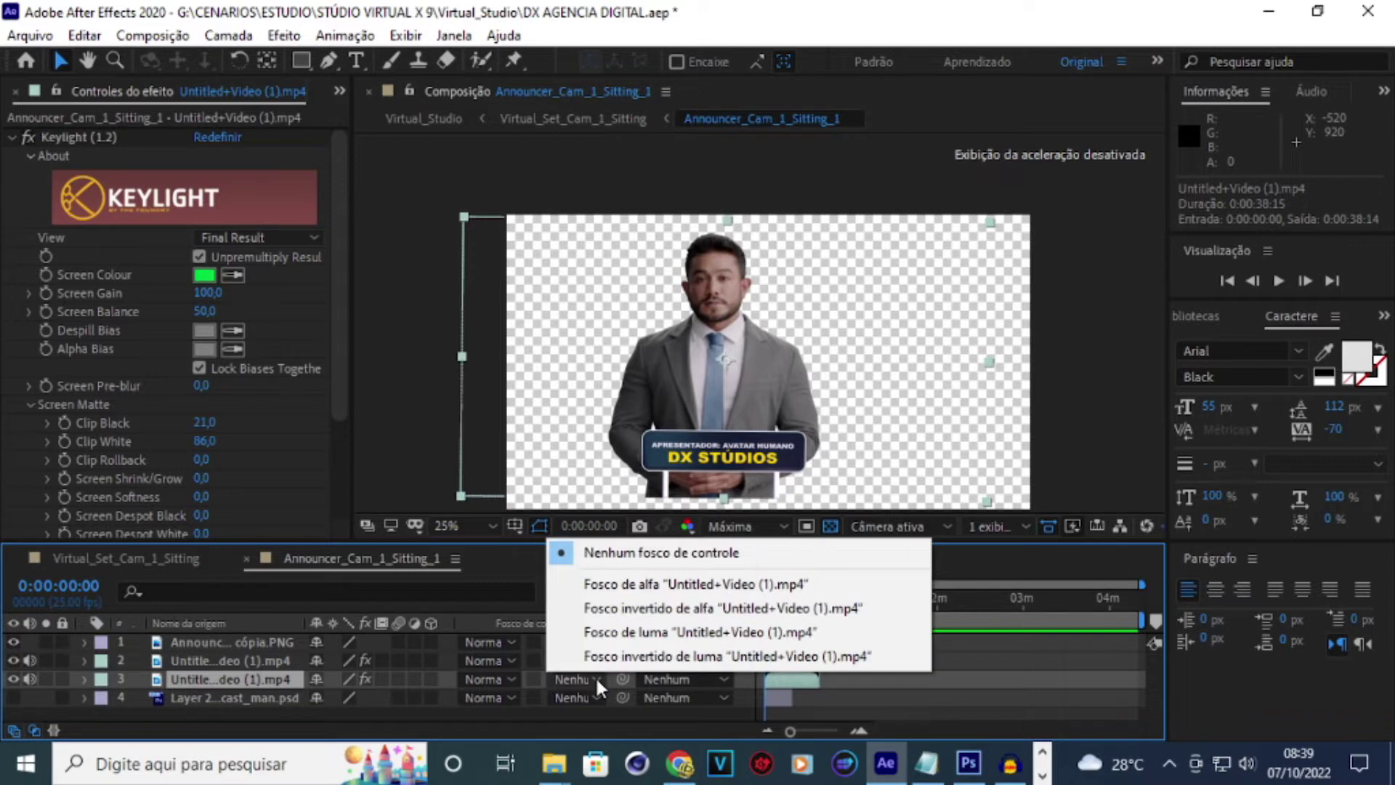
left_click(658, 587)
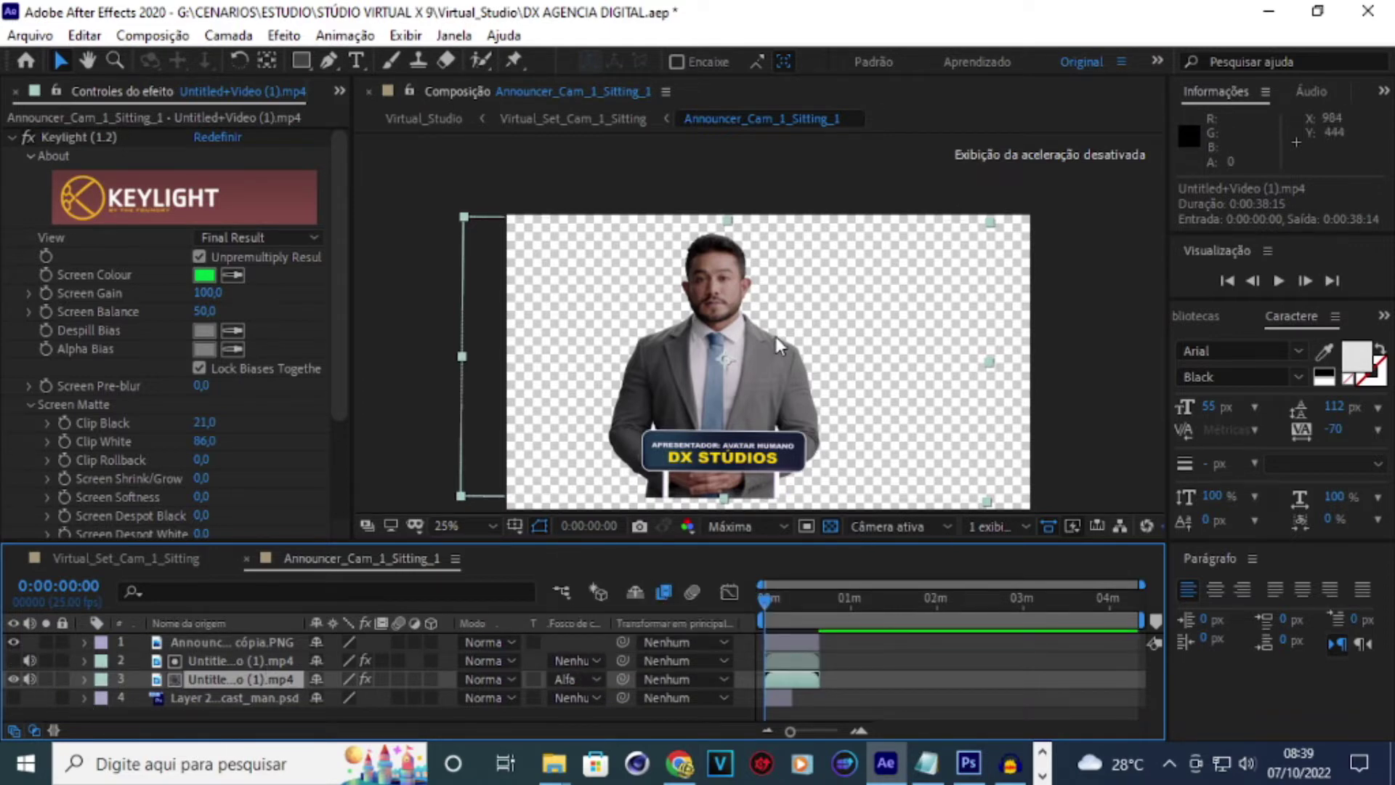
scroll(774, 337, "up", 2)
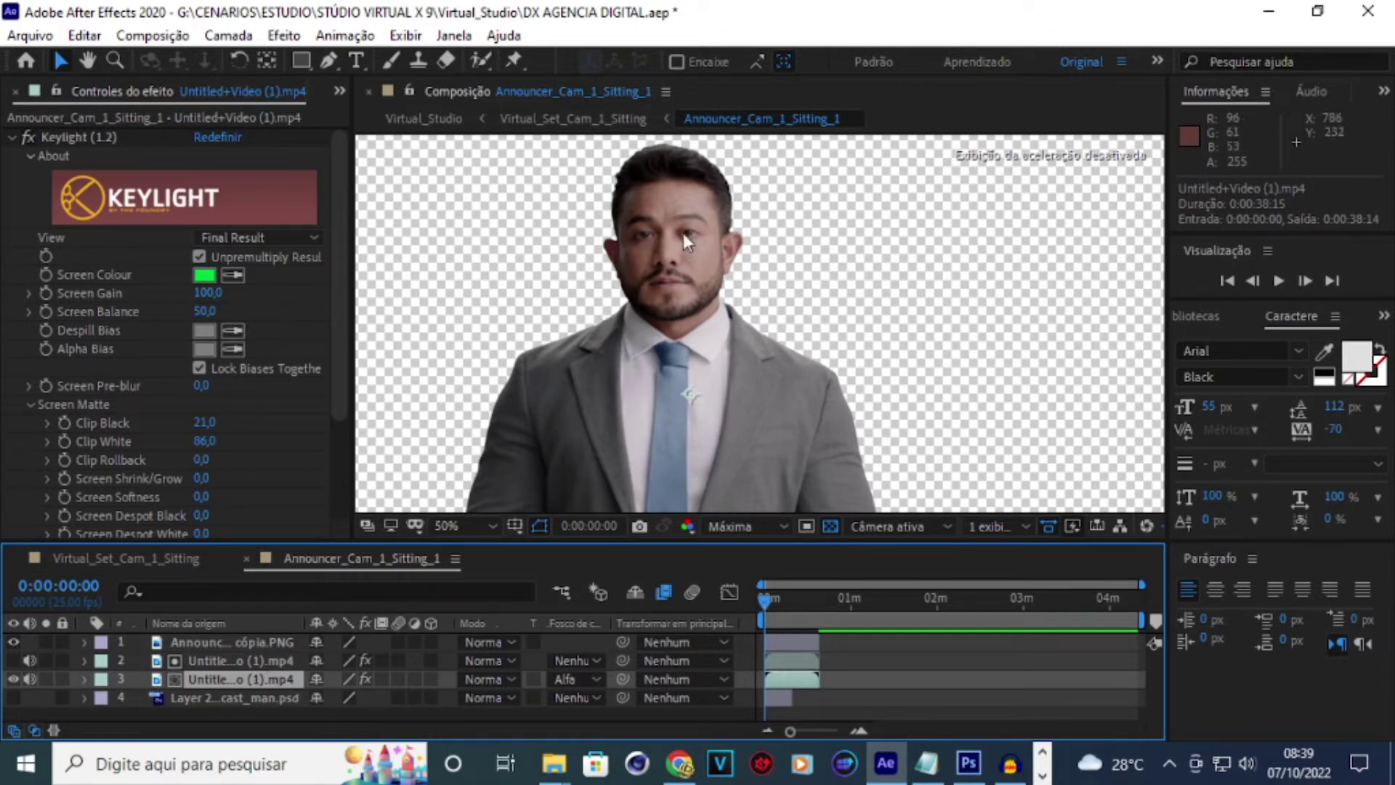
scroll(683, 233, "up", 2)
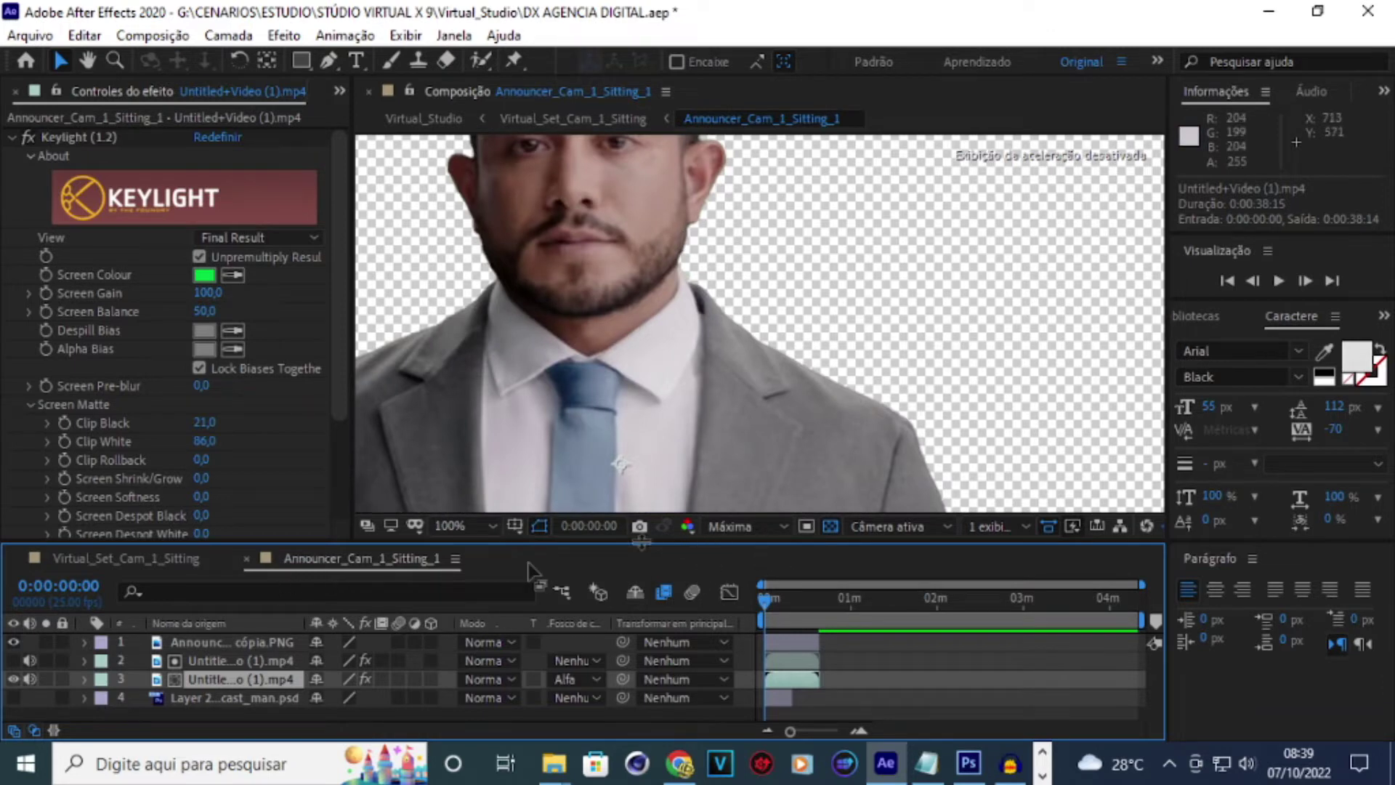
left_click(1279, 282)
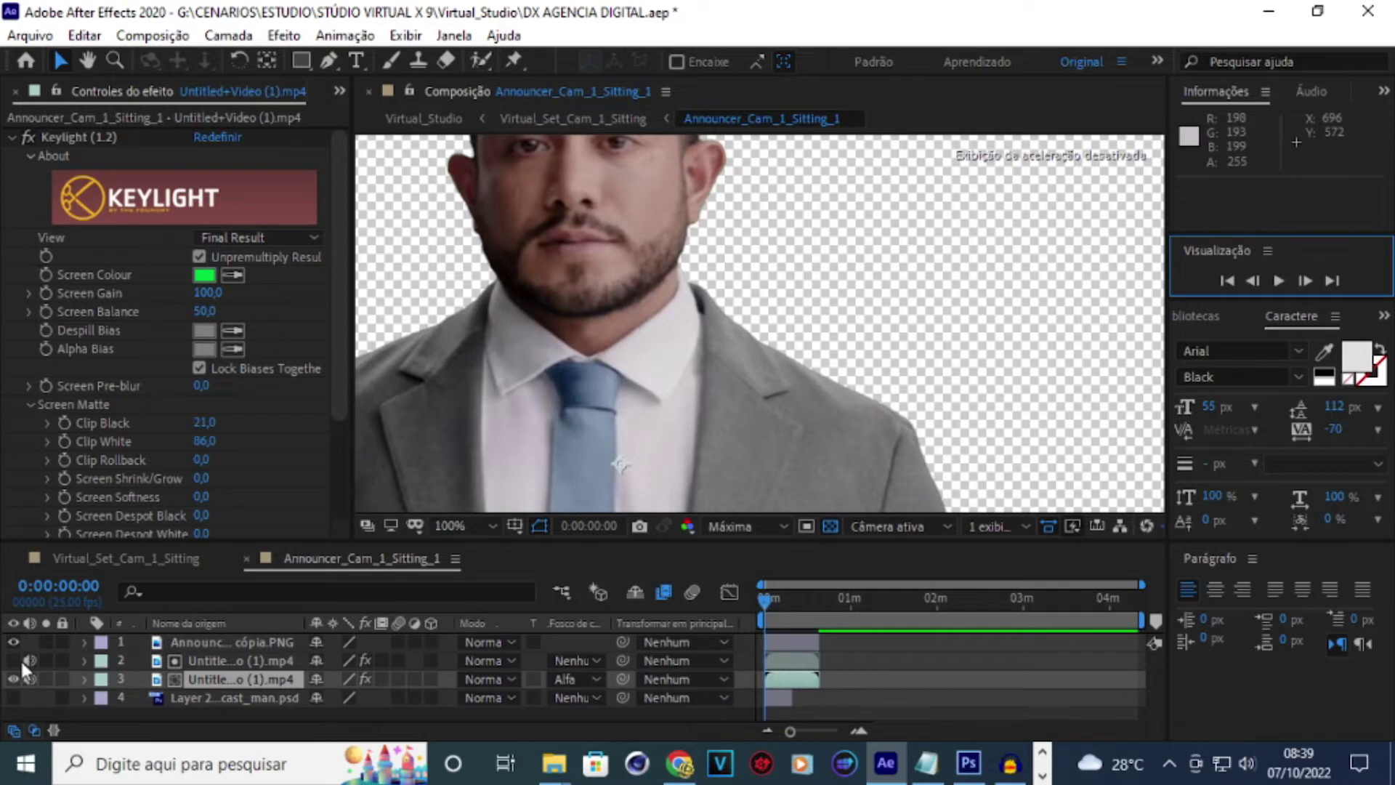
- Make layer 2 visible, zoom back to 50%, and switch to Virtual_Set_Cam_1_Sitting
left_click(14, 660)
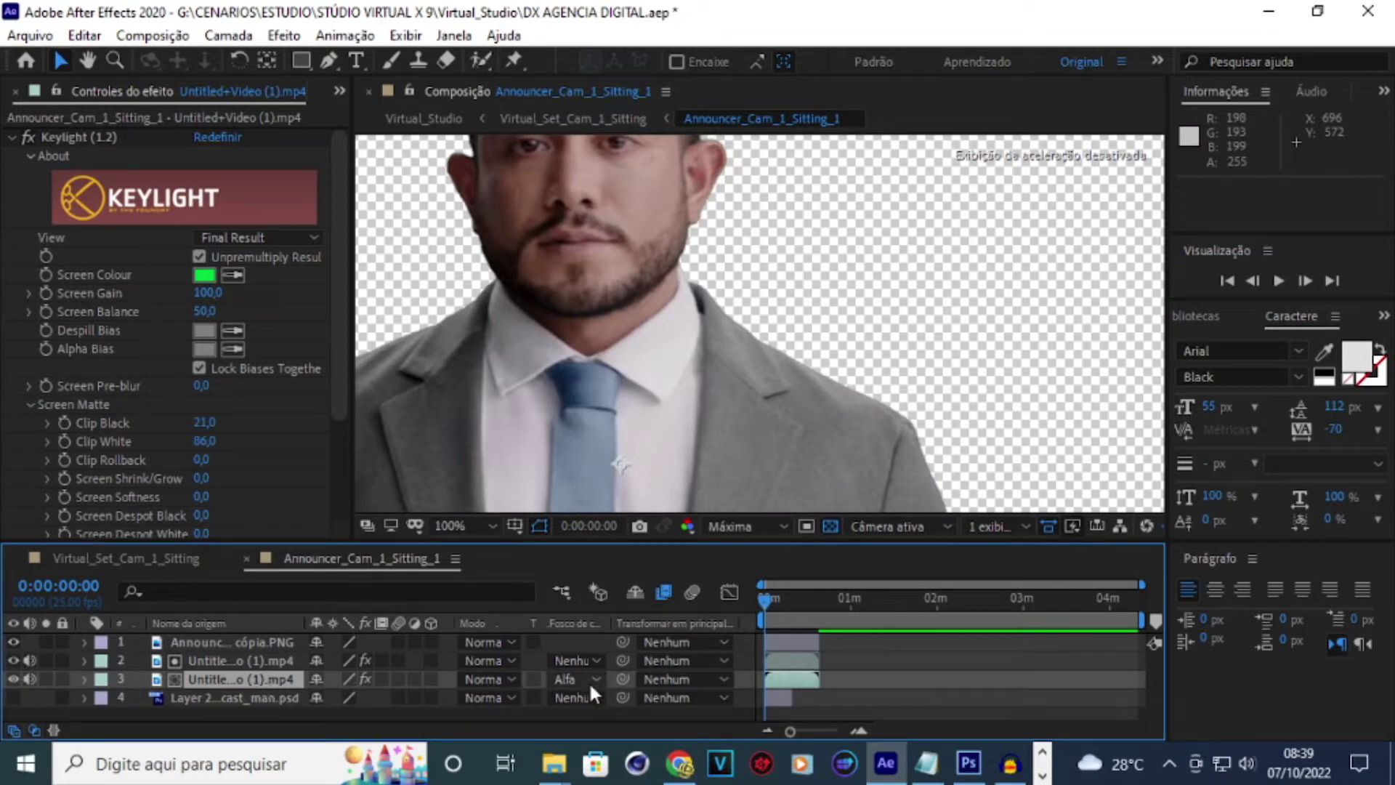
key("comma")
key("comma")
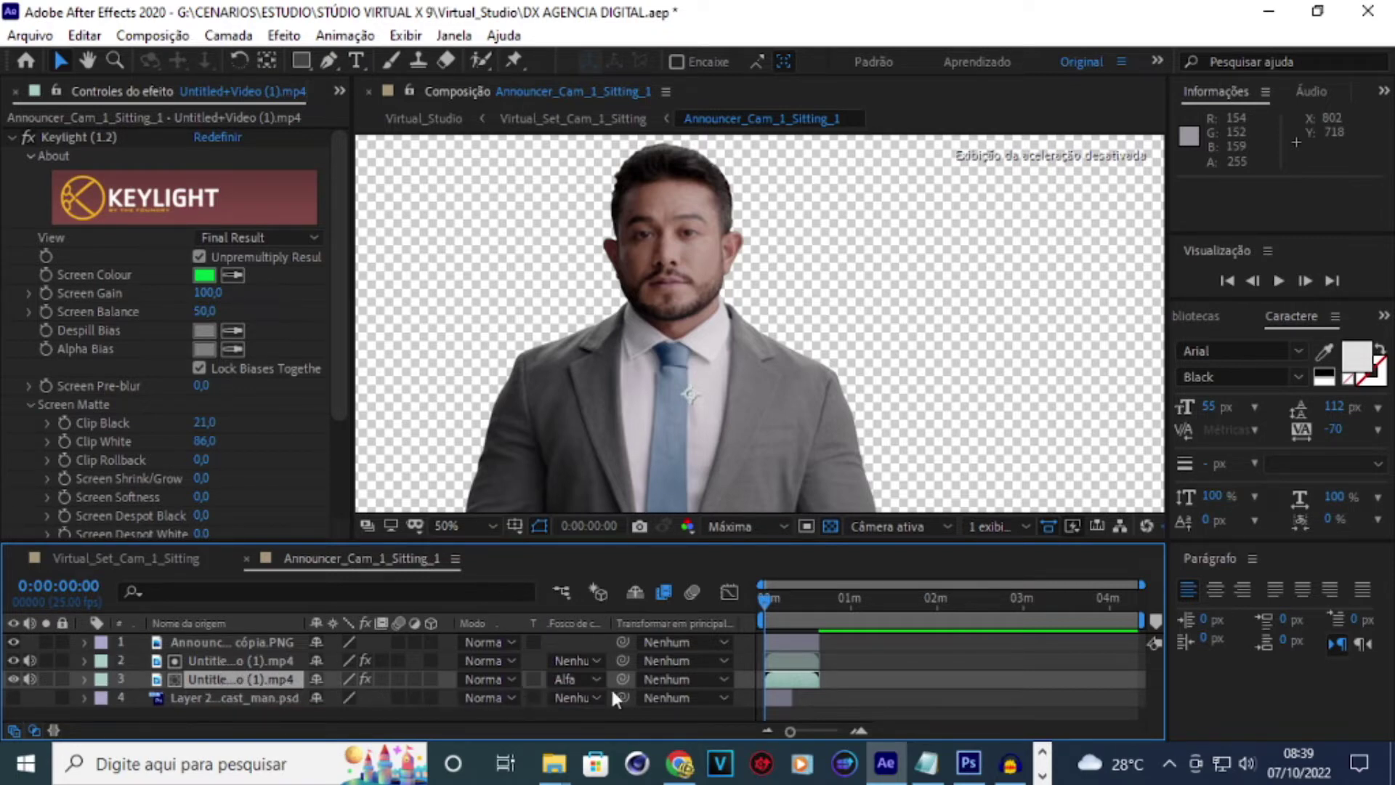
left_click(34, 728)
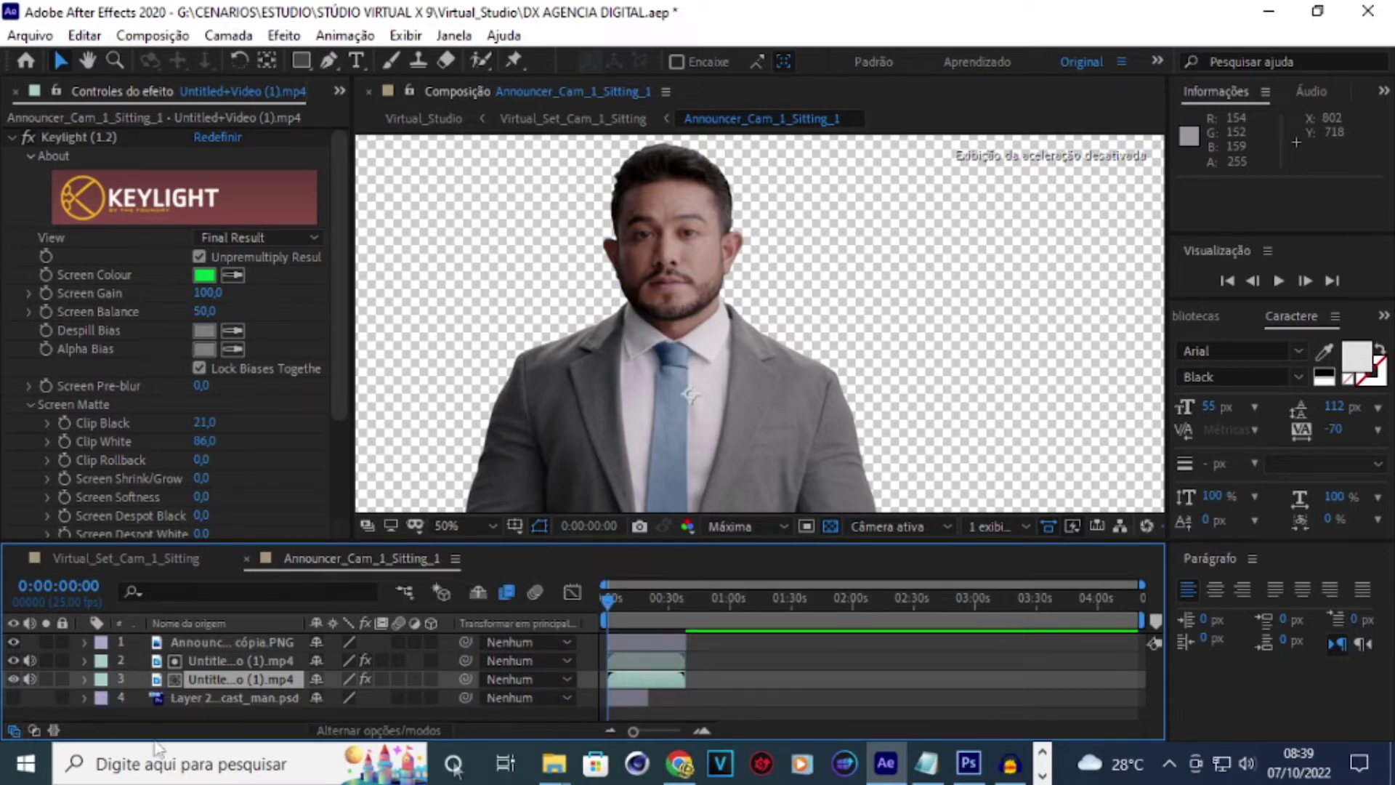
left_click(34, 728)
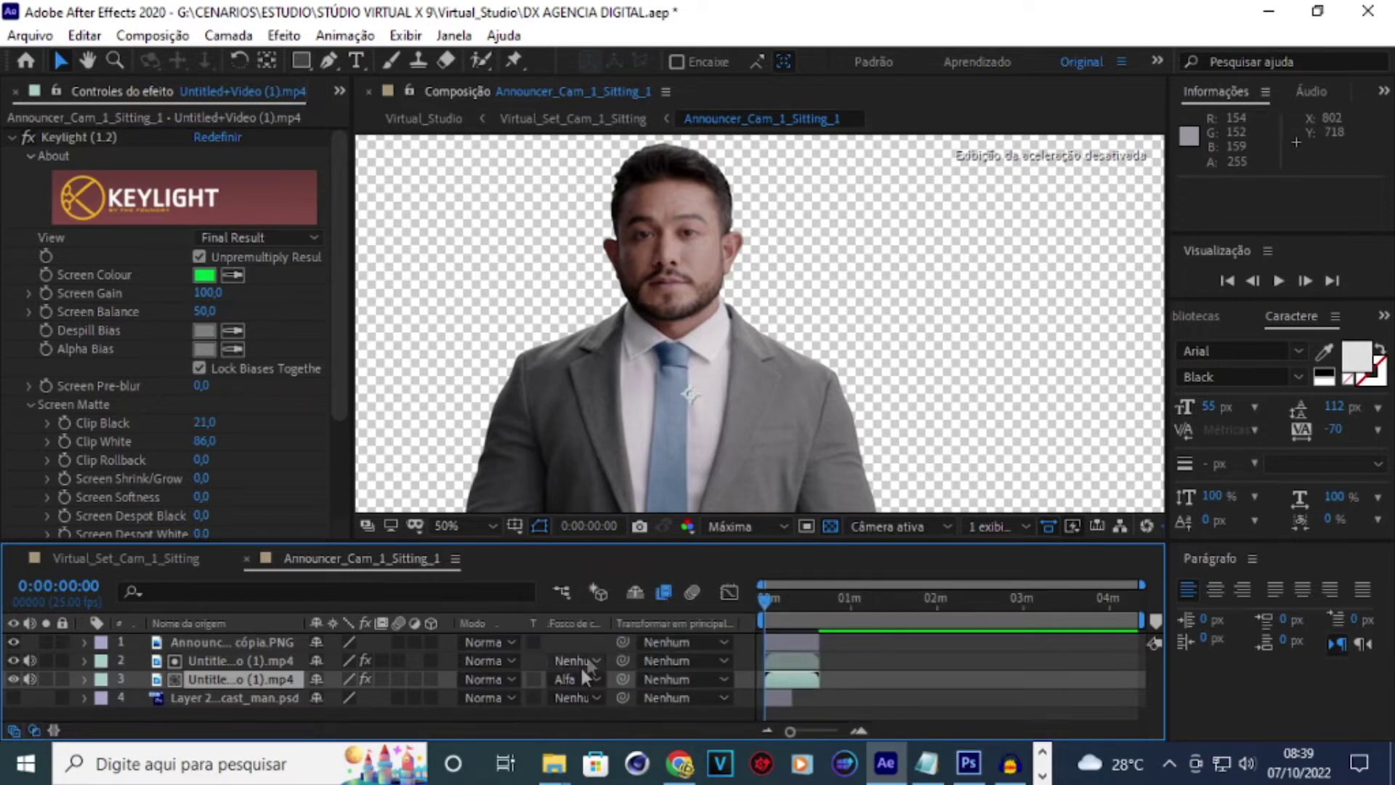
left_click(115, 557)
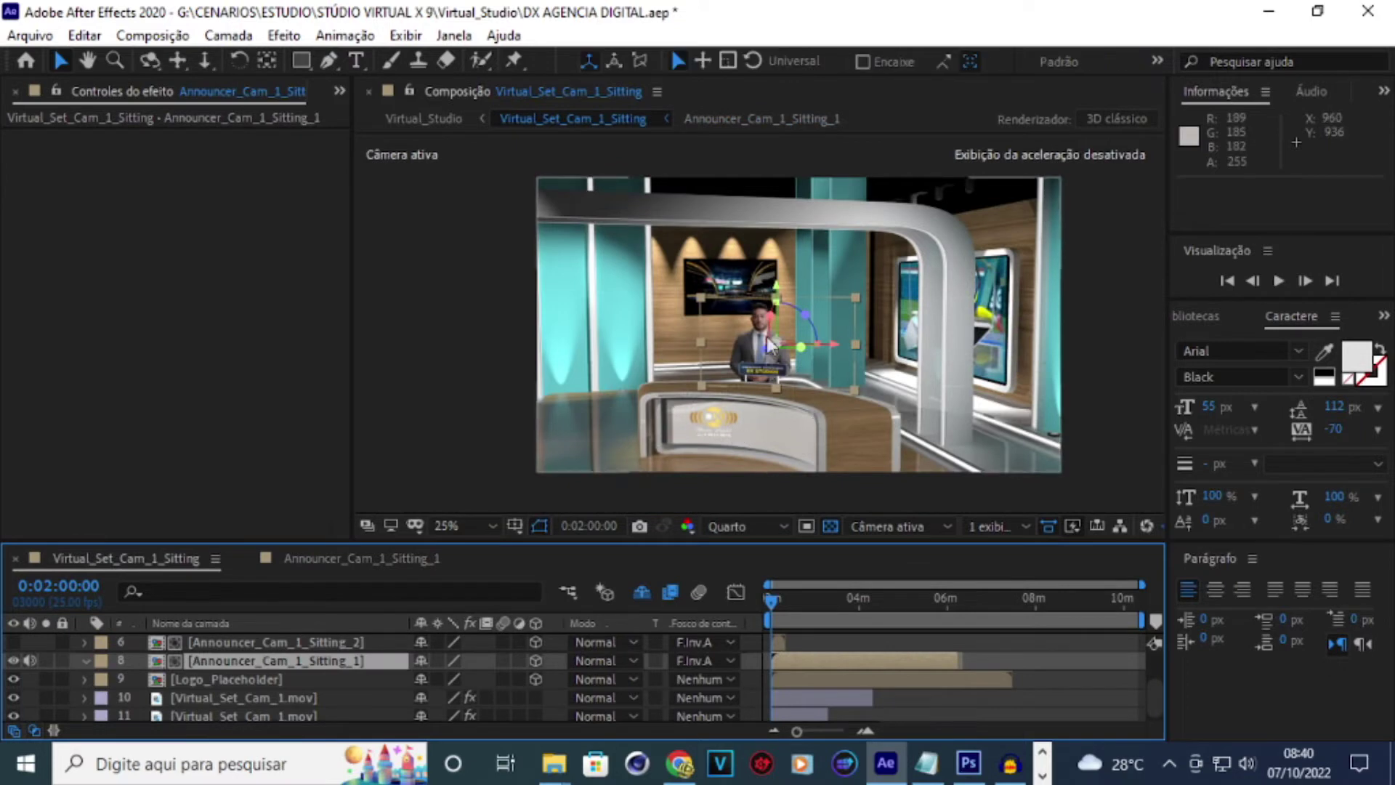
- Play a preview of the studio shot and pan across the virtual set
scroll(845, 445, "up", 2)
scroll(845, 445, "up", 2)
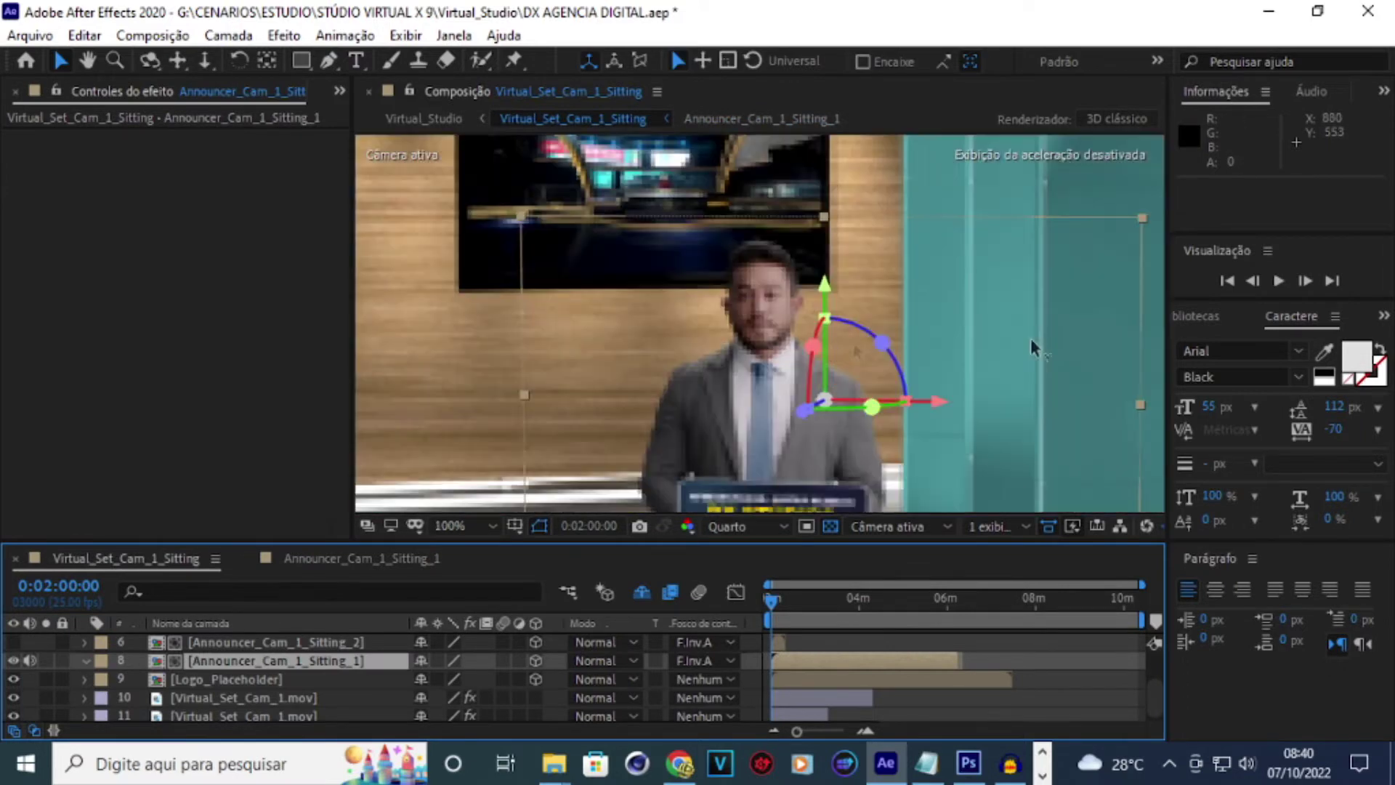
left_click(785, 525)
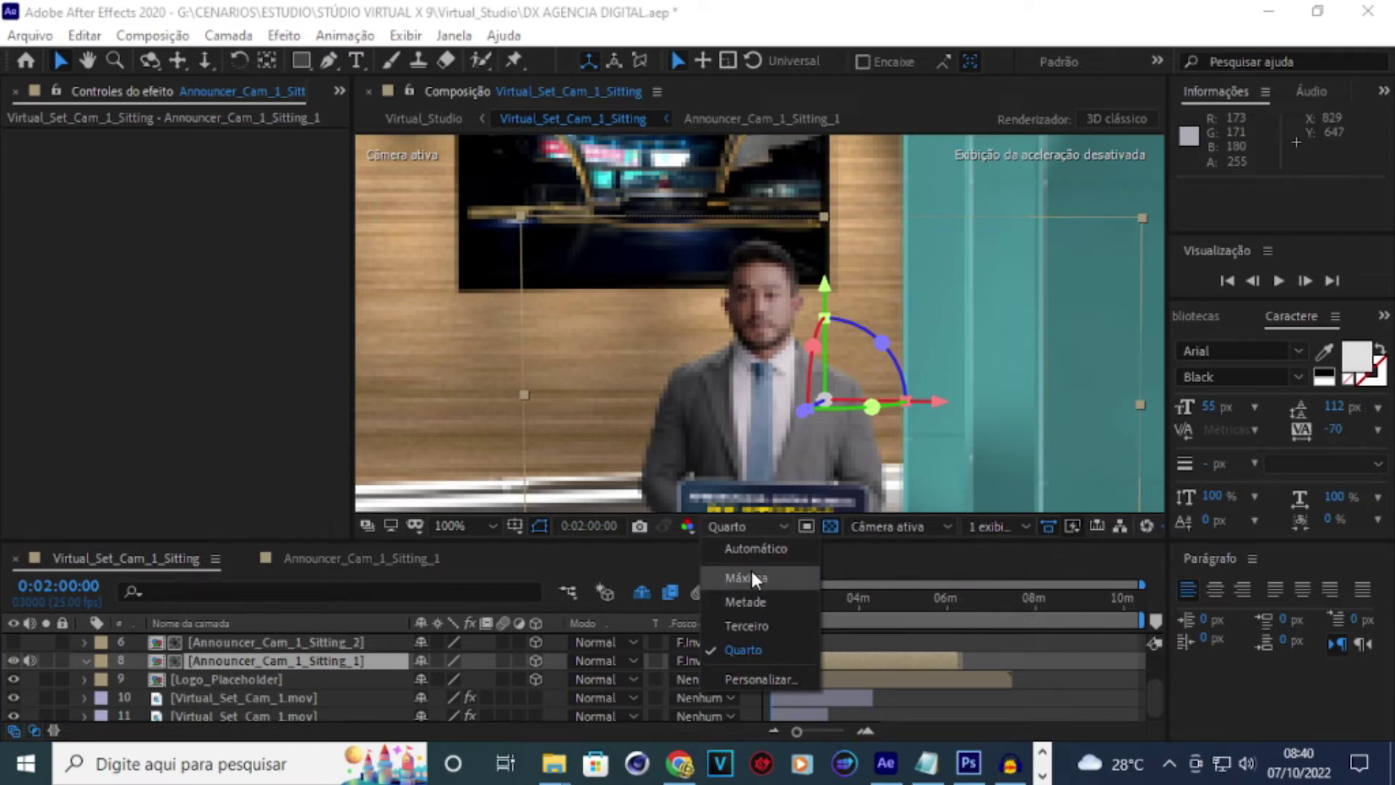
left_click(1227, 283)
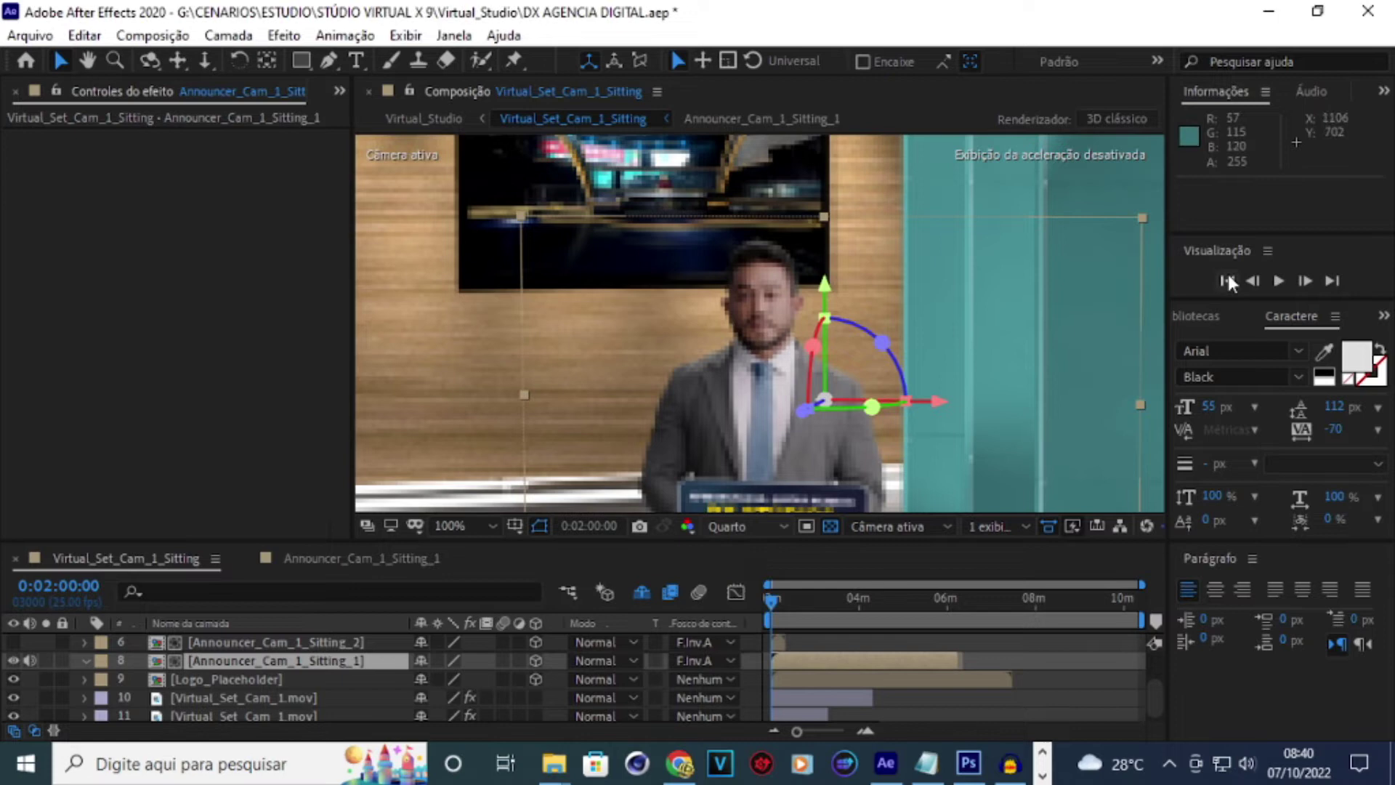
scroll(740, 338, "down", 2)
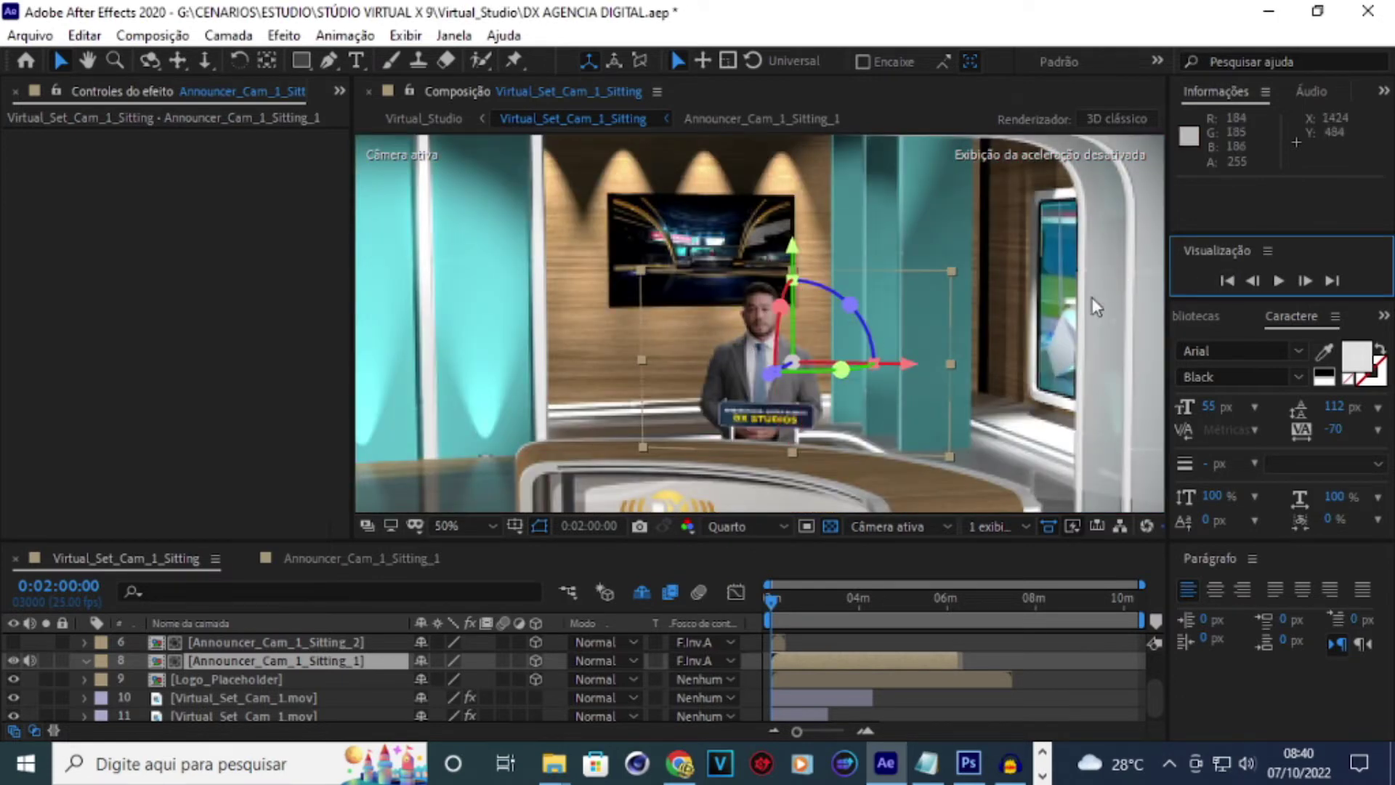
left_click(1282, 279)
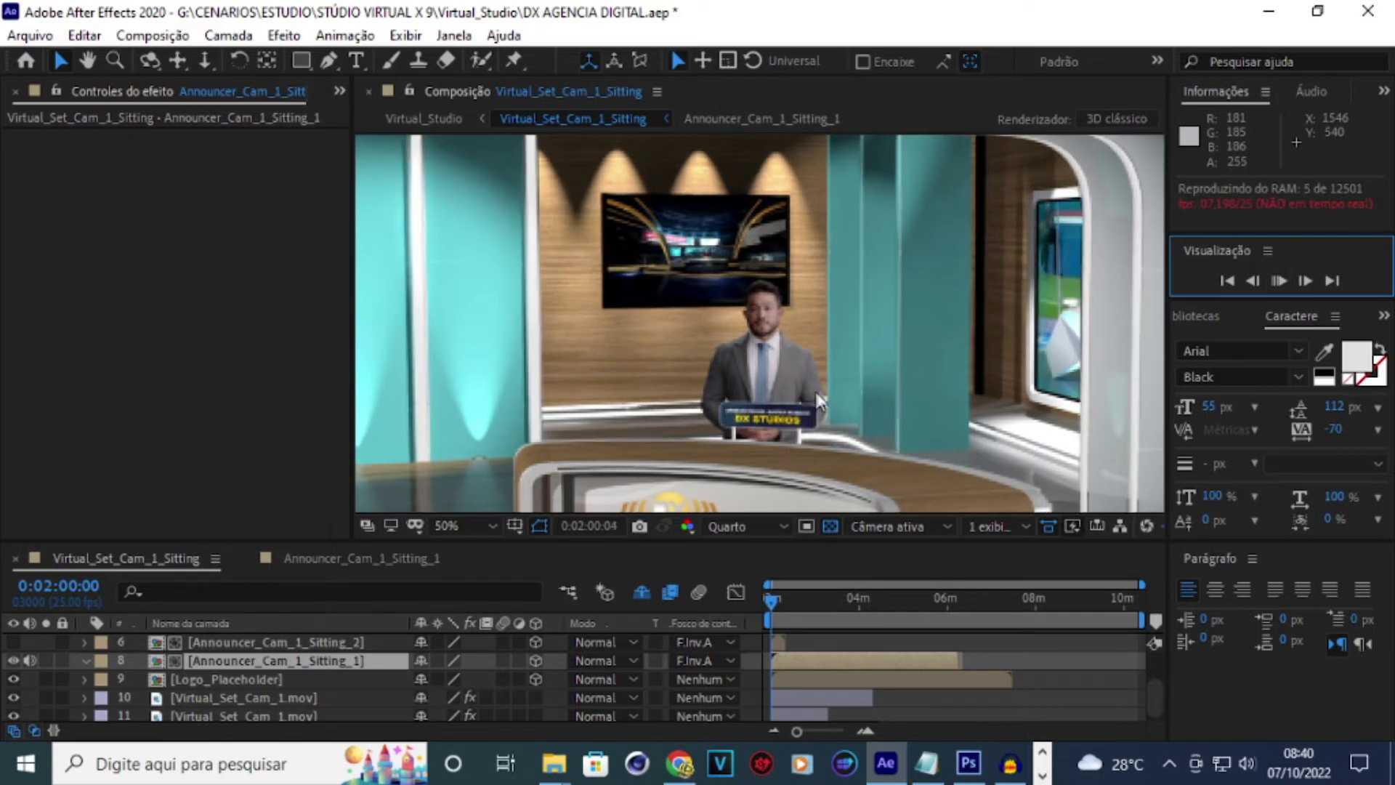
key("space")
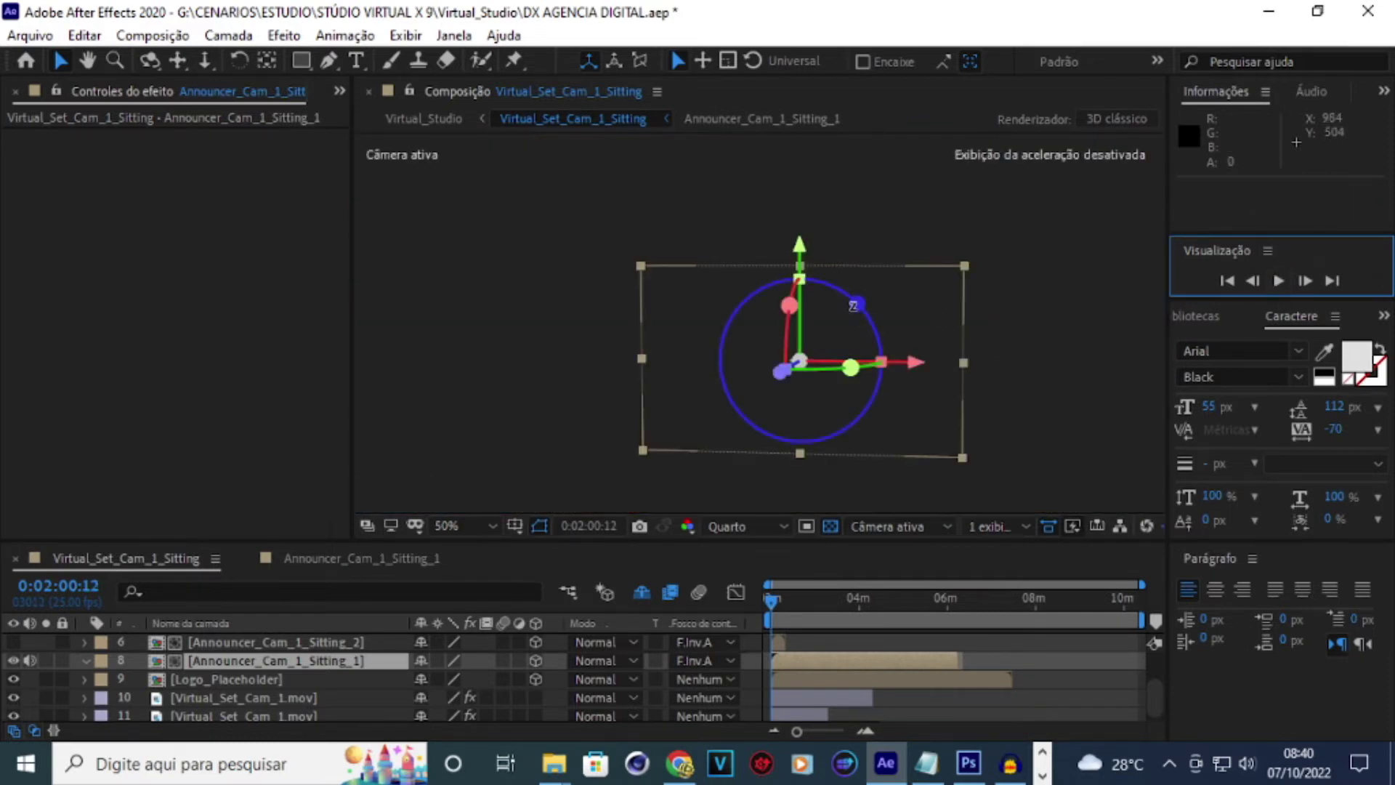
scroll(858, 337, "down", 2)
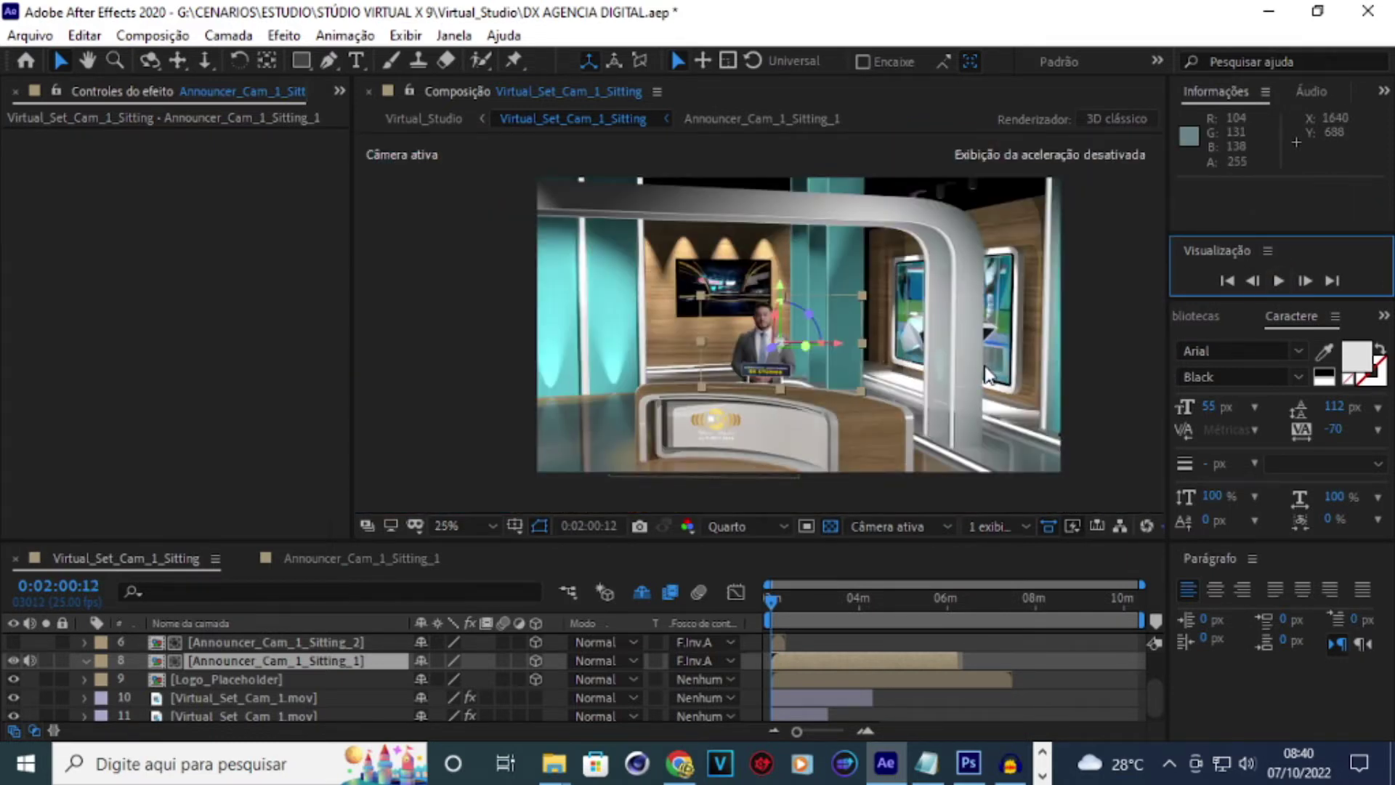
left_click_drag(905, 305, 863, 314)
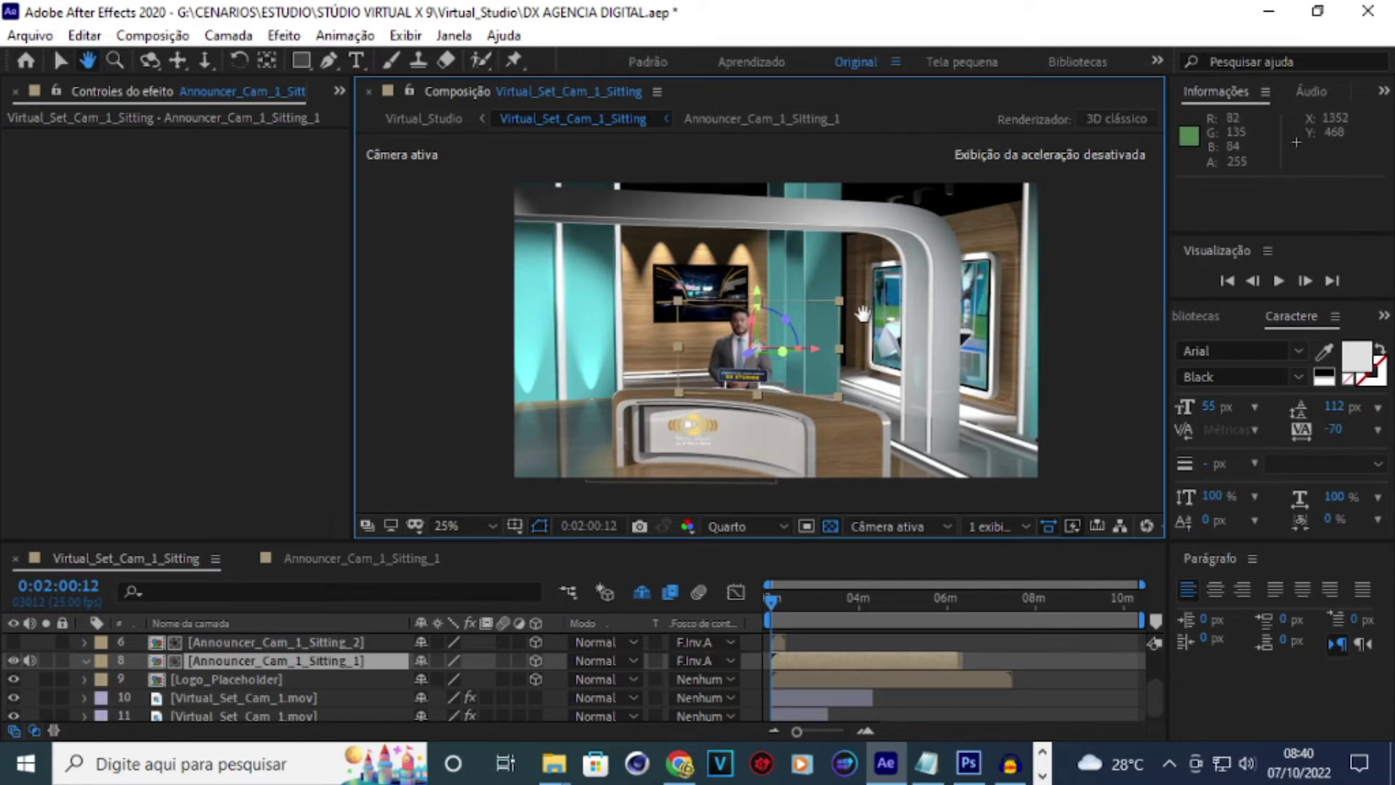
key("v")
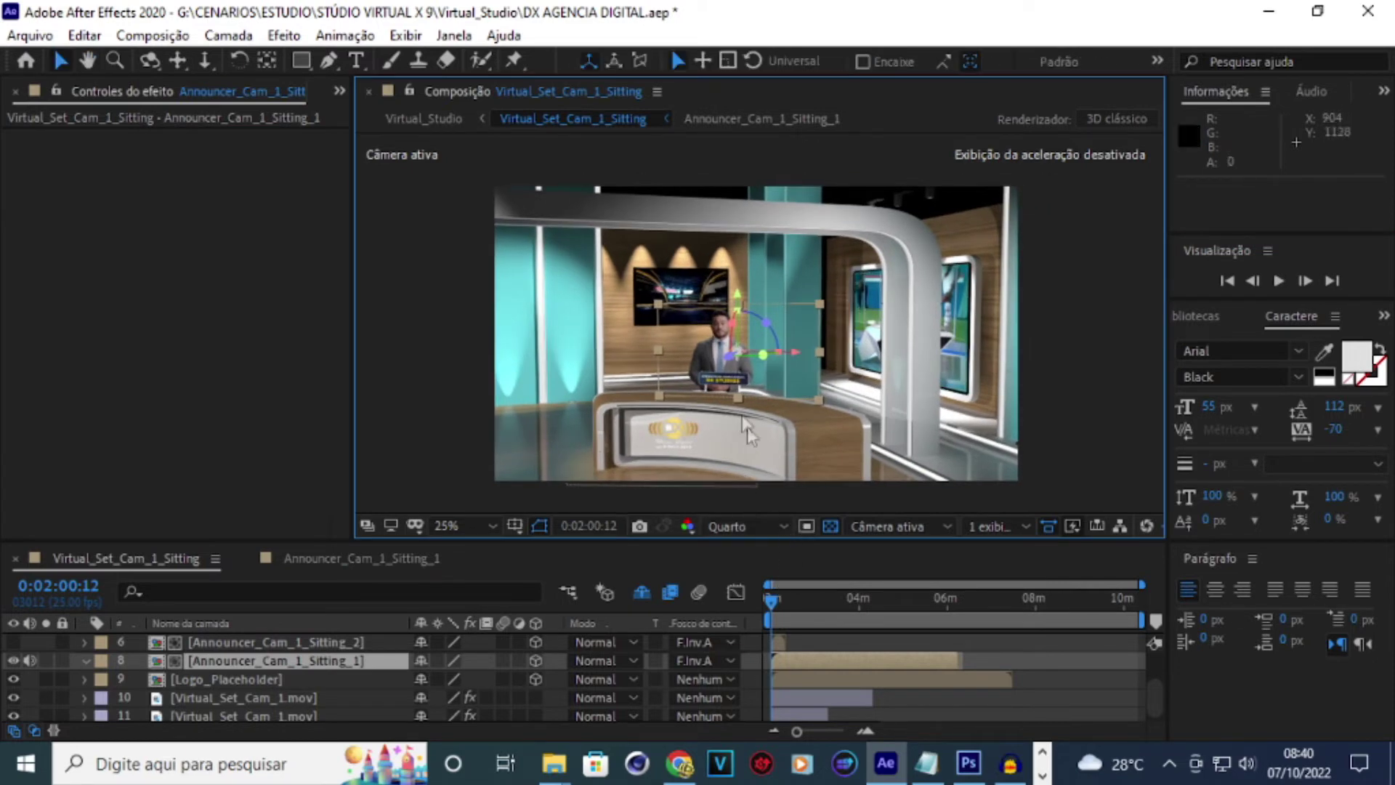
- Replay the studio preview from the start, then set preview resolution to Máxima
left_click(1228, 281)
left_click(1280, 282)
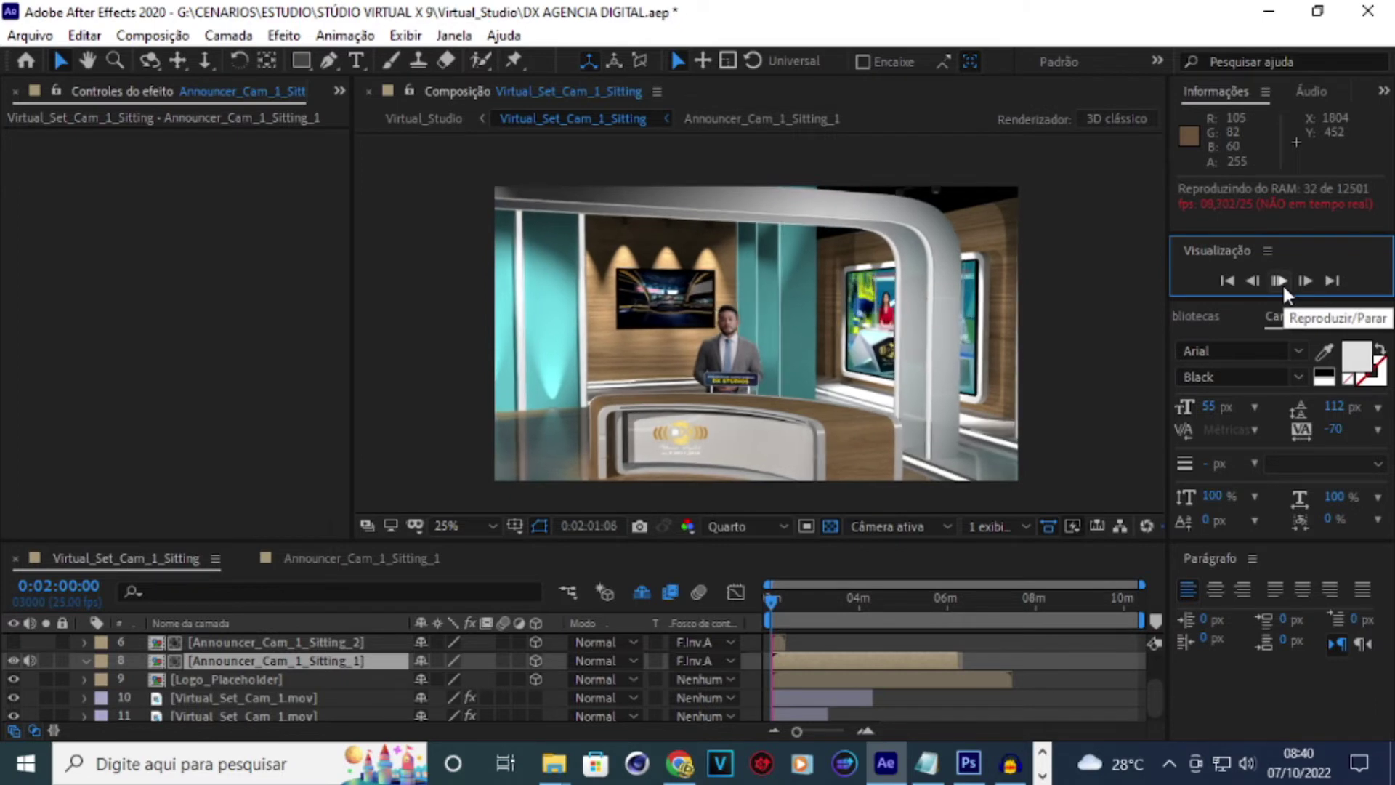
left_click(1283, 286)
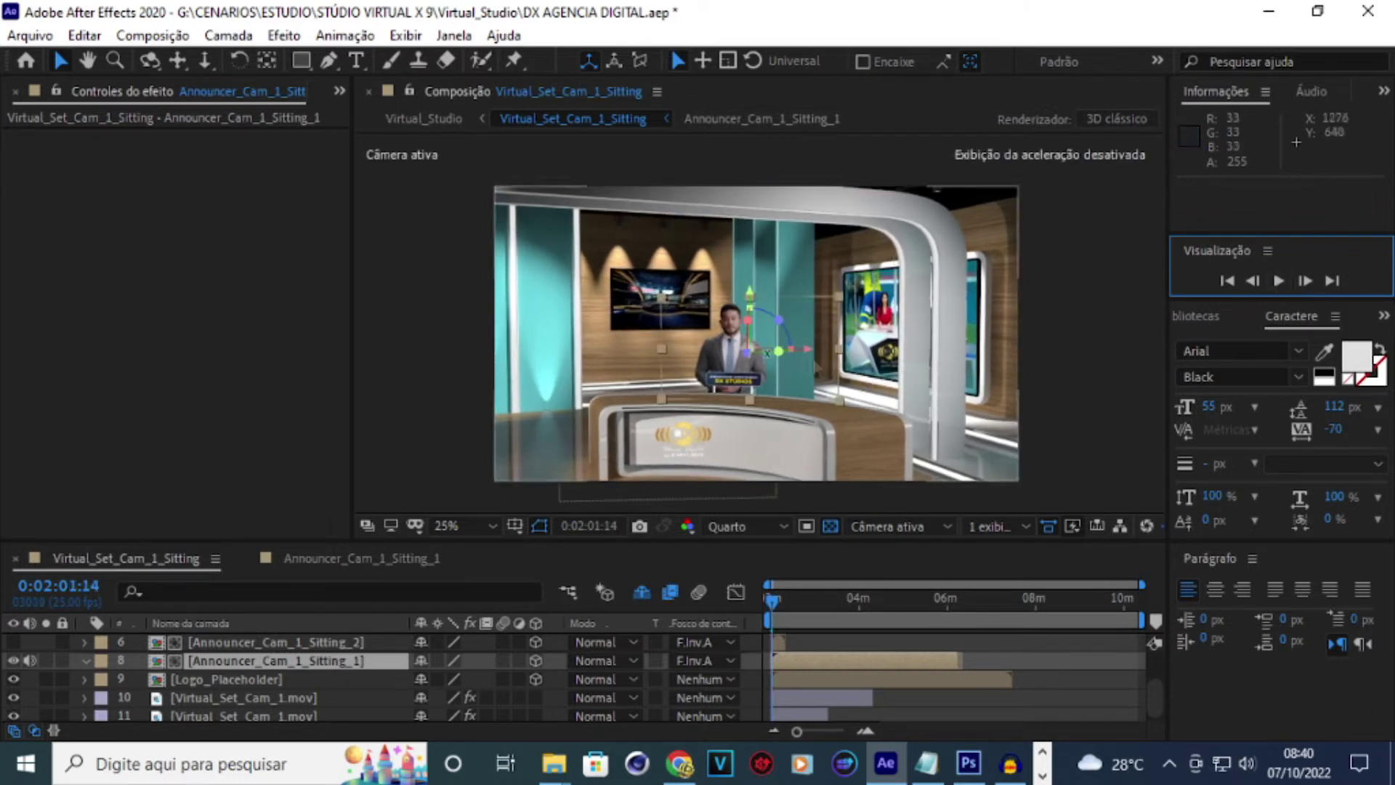
scroll(753, 350, "up", 4)
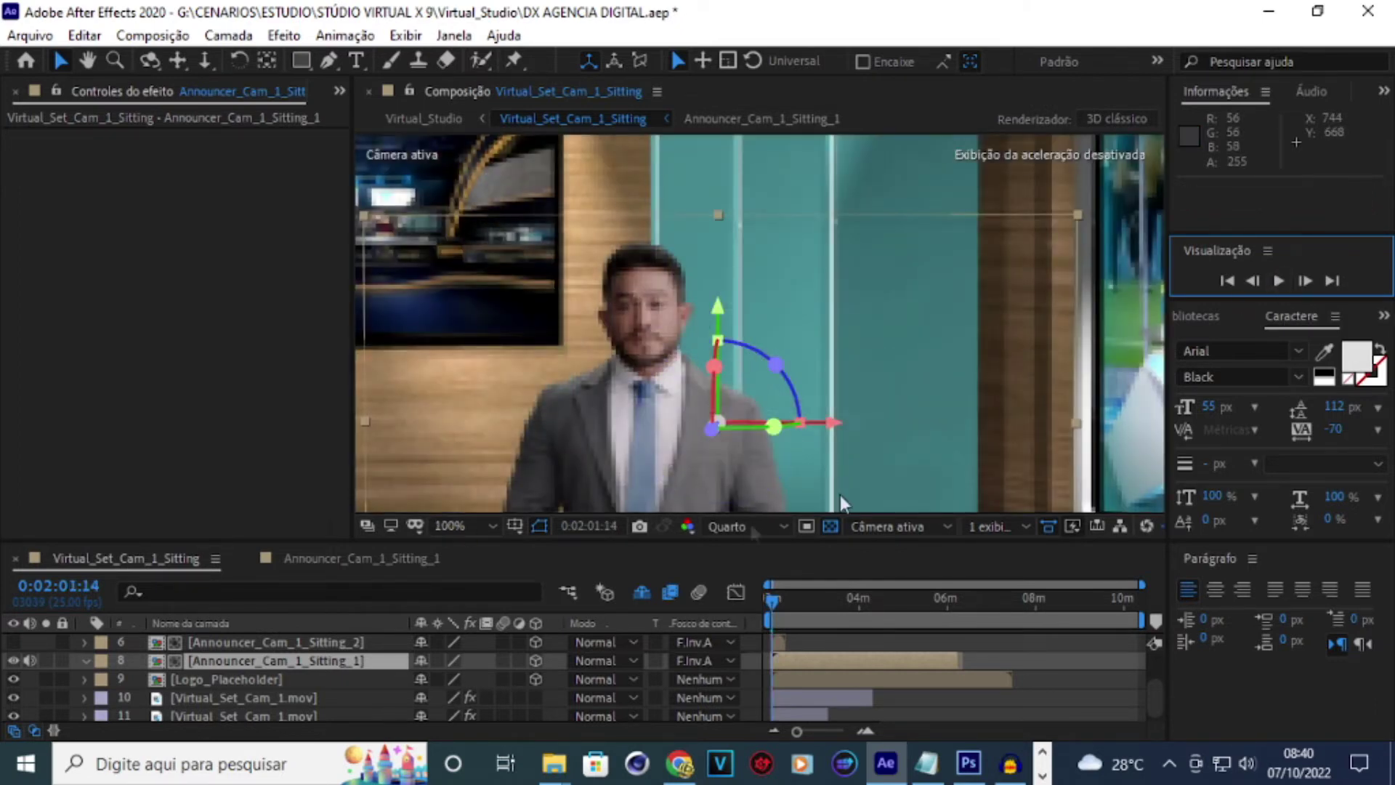
left_click(783, 527)
left_click(760, 582)
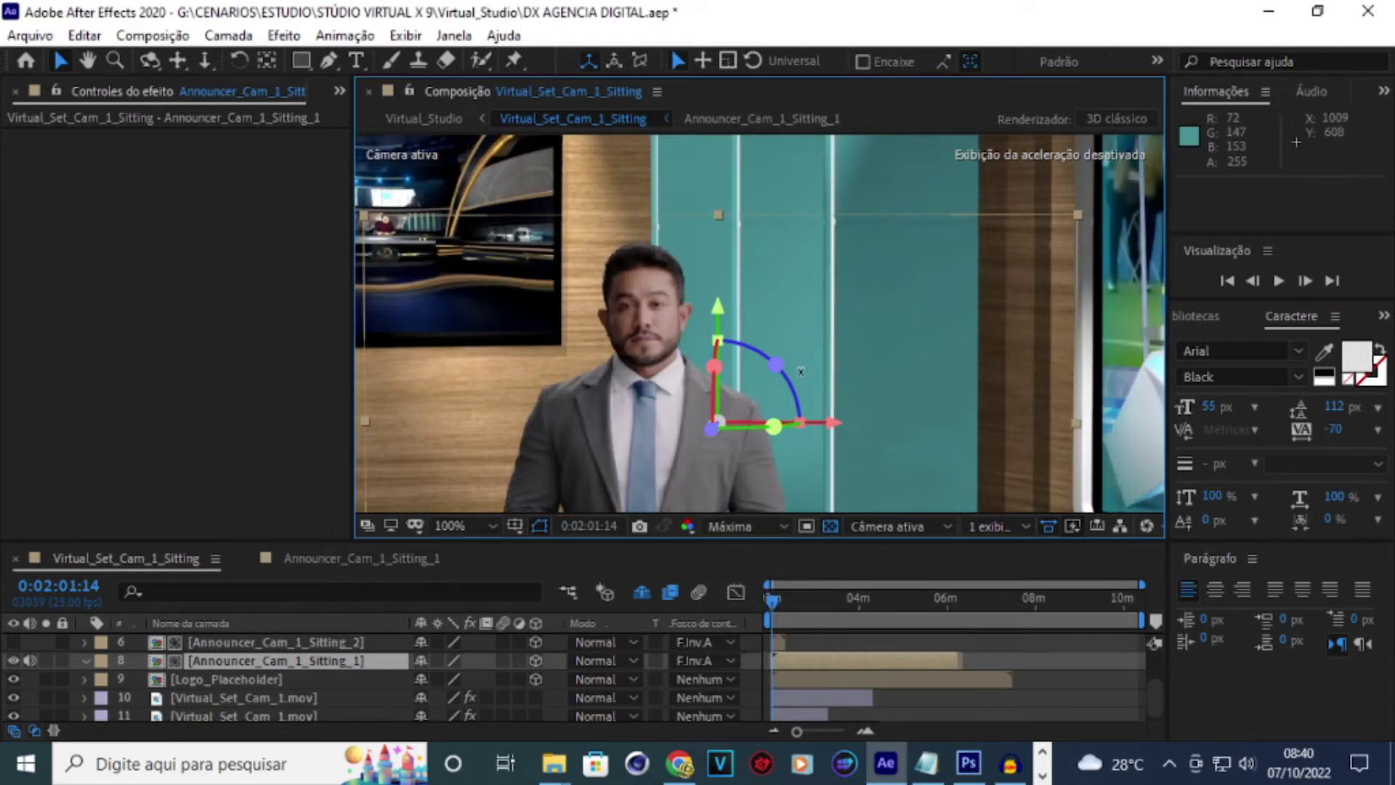
scroll(730, 351, "down", 2)
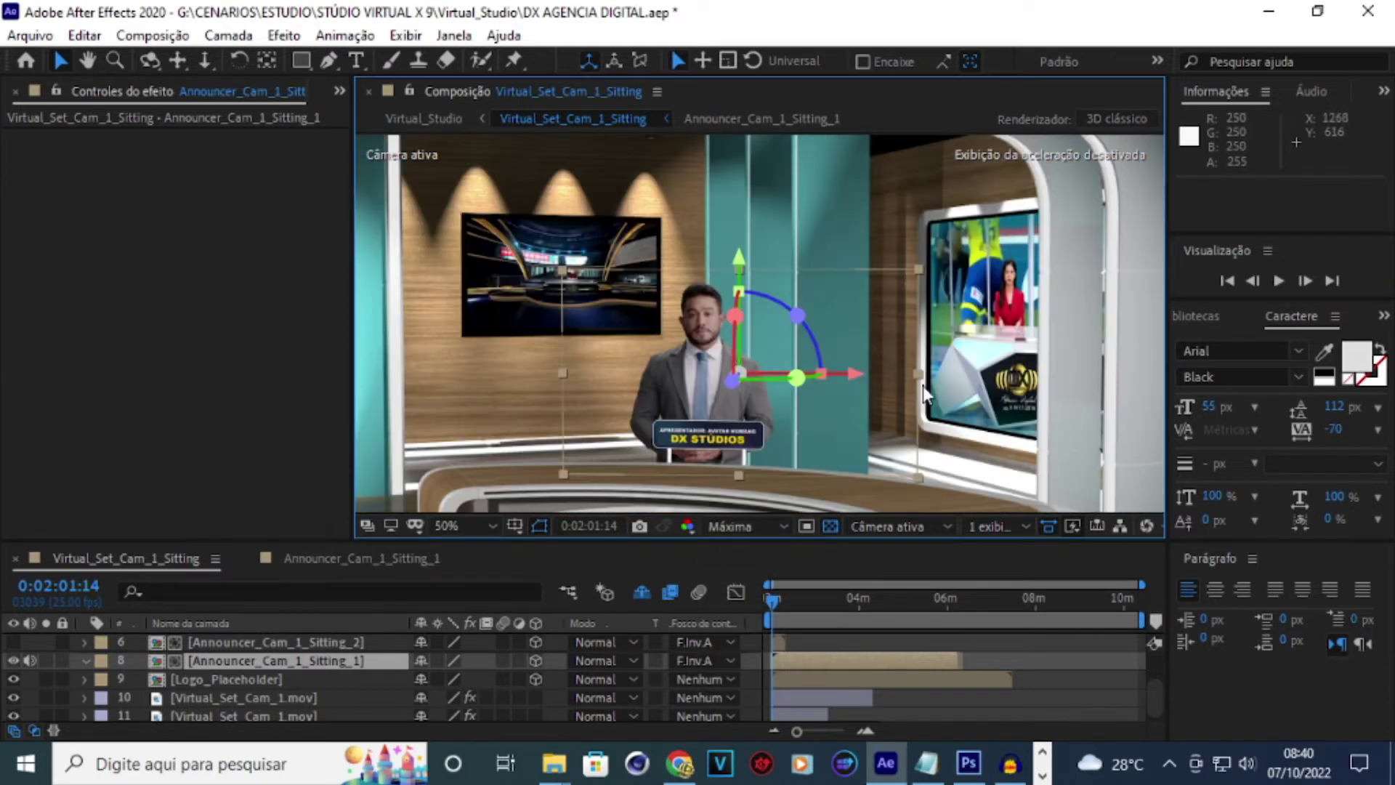
- Scale the announcer to about 114% by 111%, then select the Virtual_Set_Cam_1.mov layer
left_click_drag(917, 374, 927, 373)
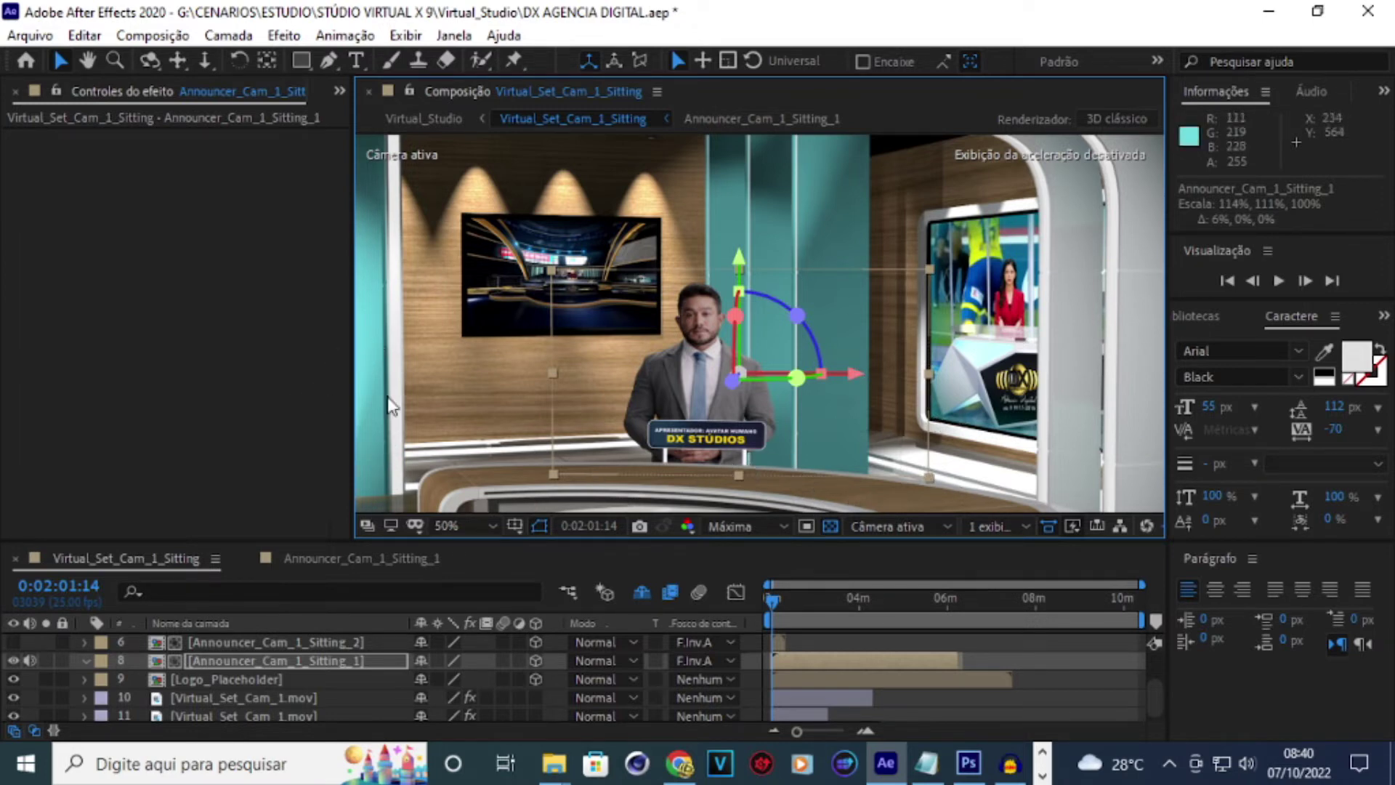
left_click(825, 434)
key("comma")
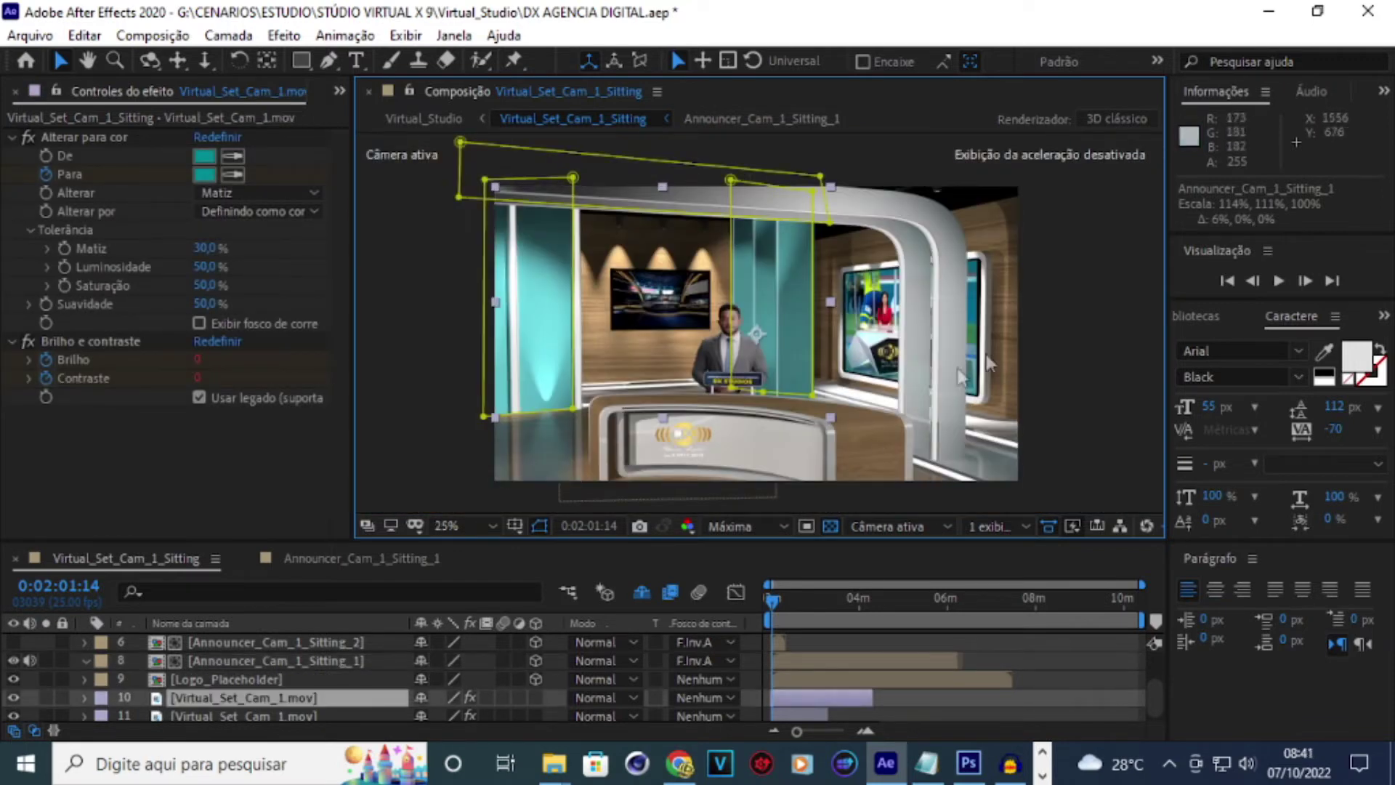
- Select Big_Screen_Cam_1_Placeholder at the comp start and zoom between 50% and 25% to check it
scroll(261, 682, "up", 3)
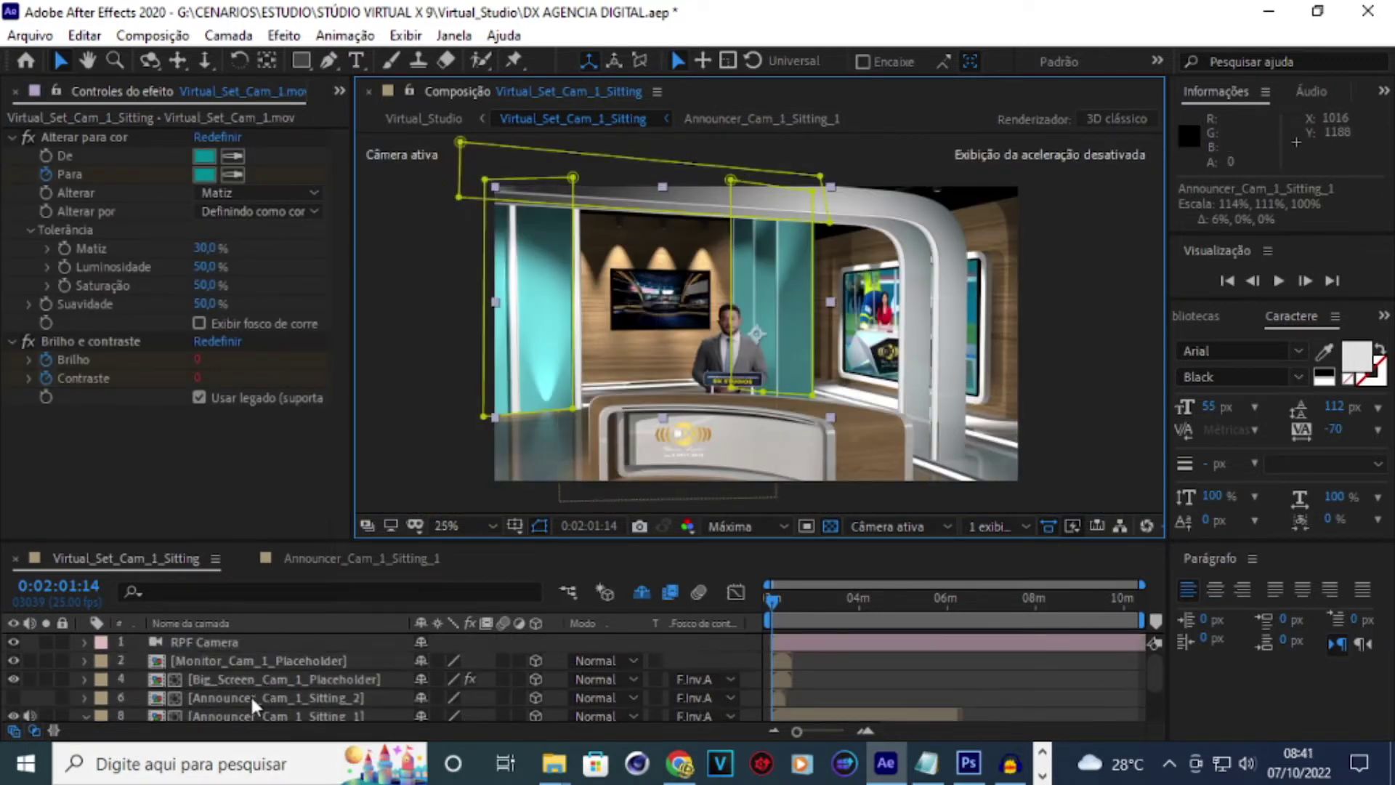
left_click(223, 681)
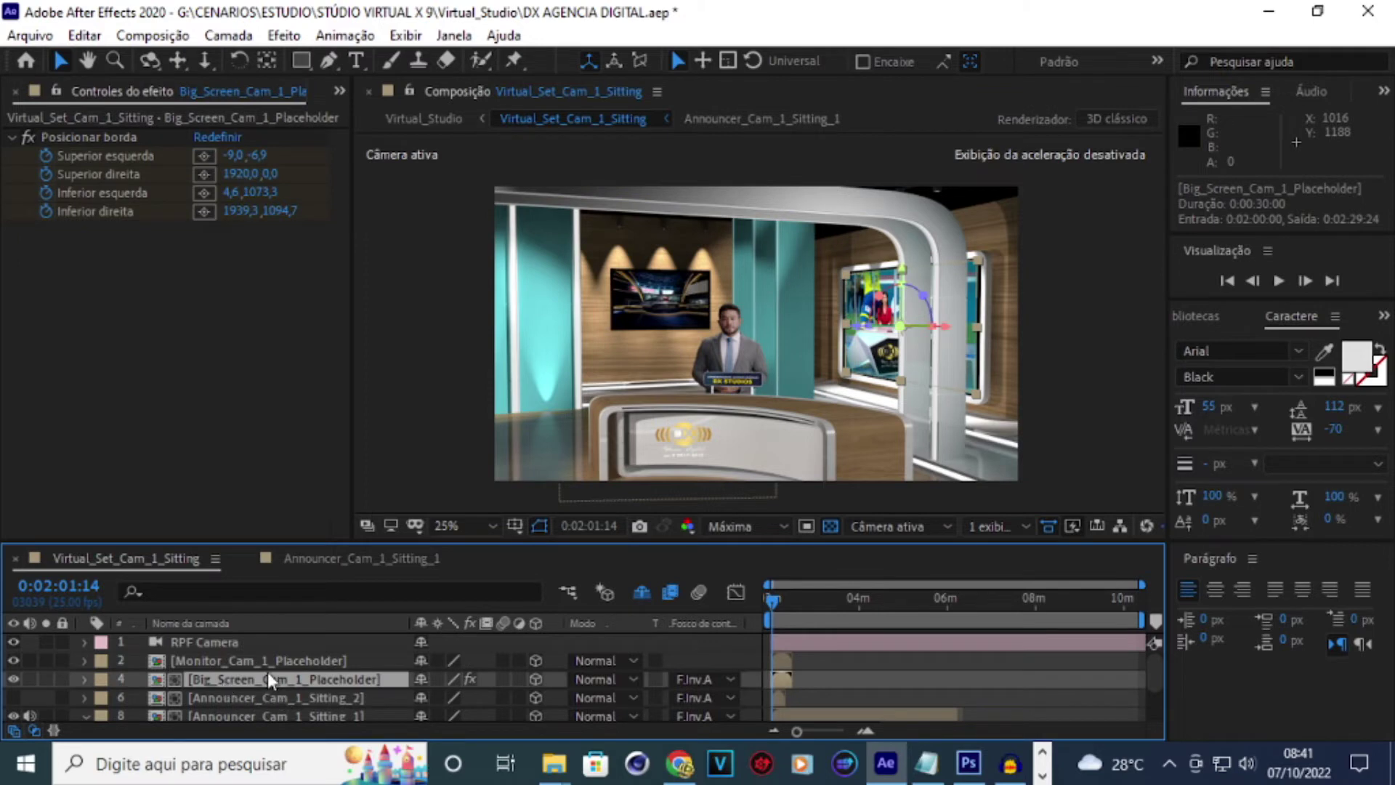
left_click(258, 660, "ctrl")
left_click(254, 682)
left_click(1227, 281)
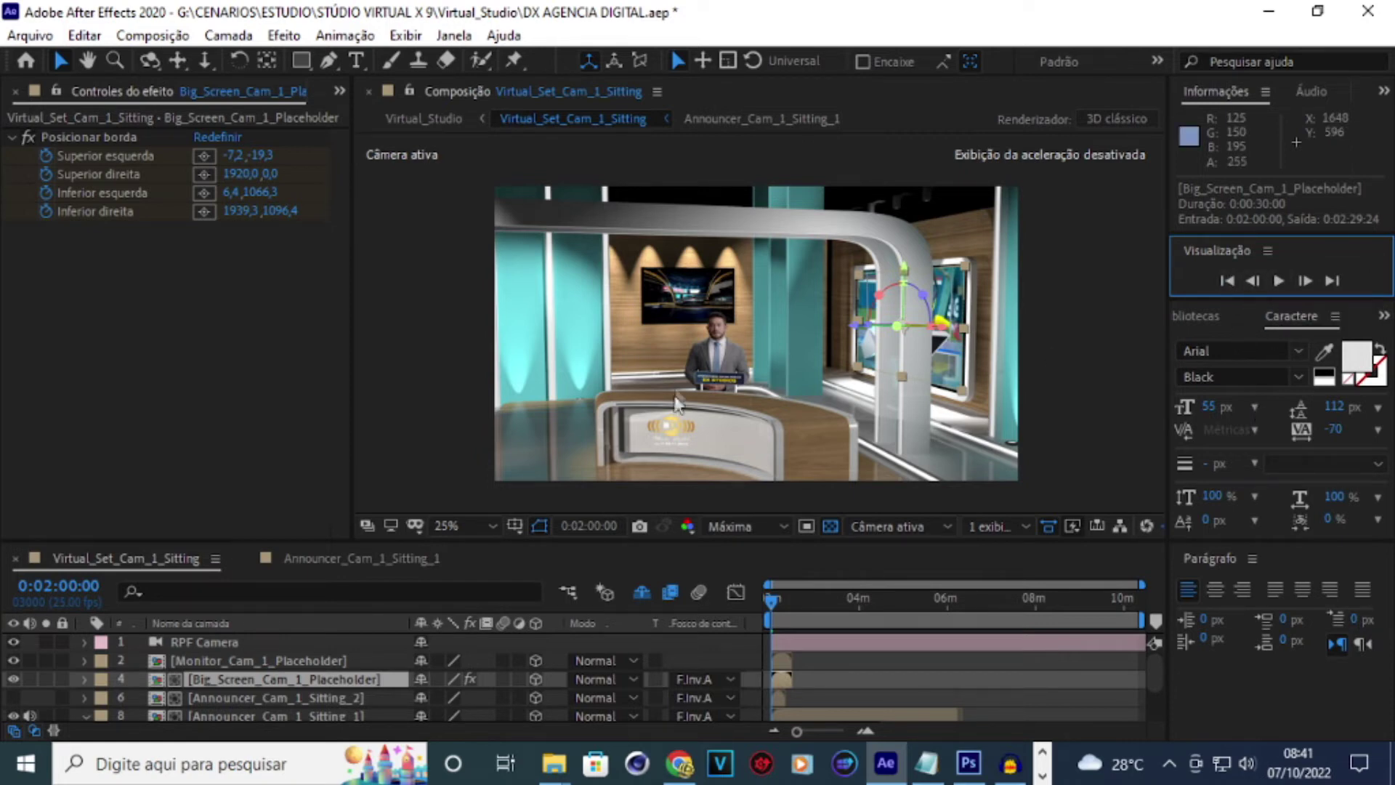
key("period")
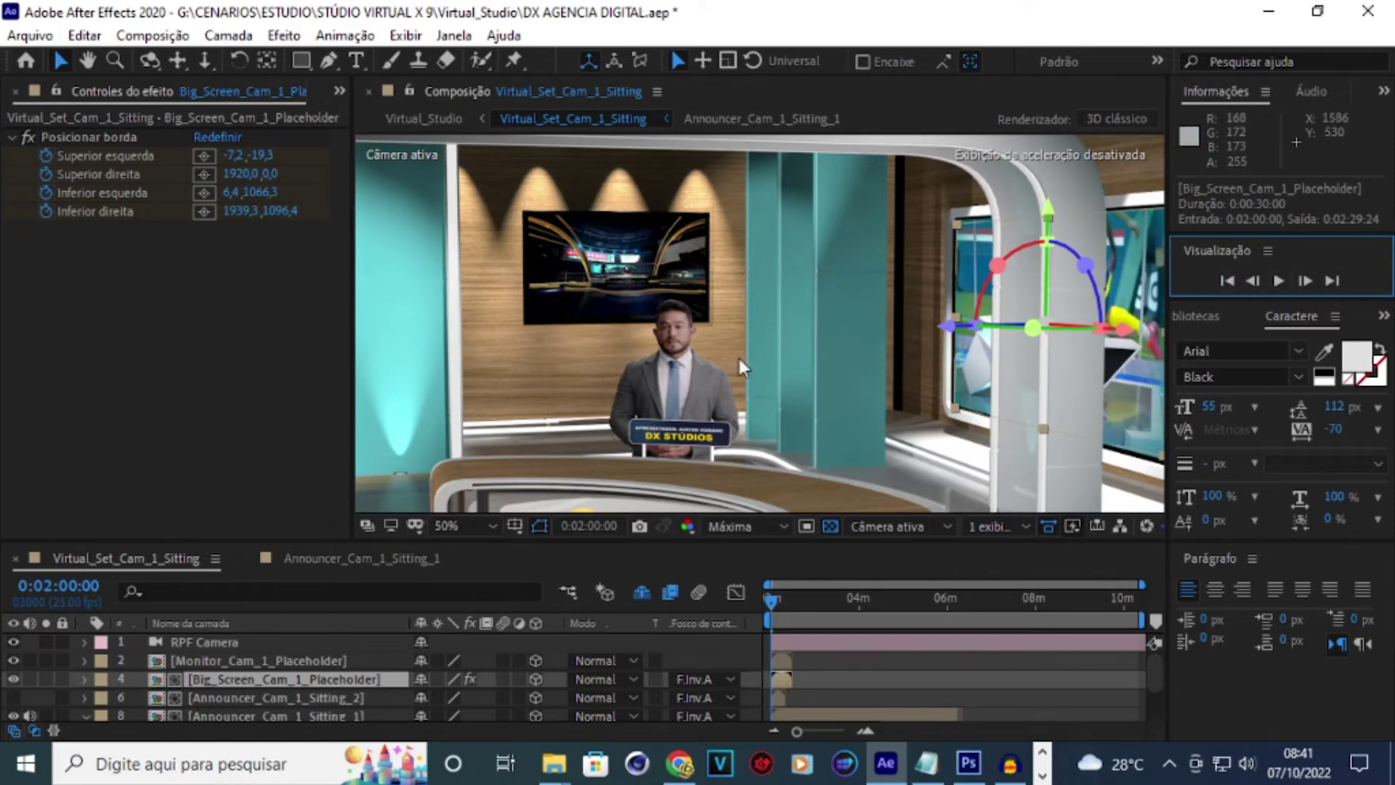
key("comma")
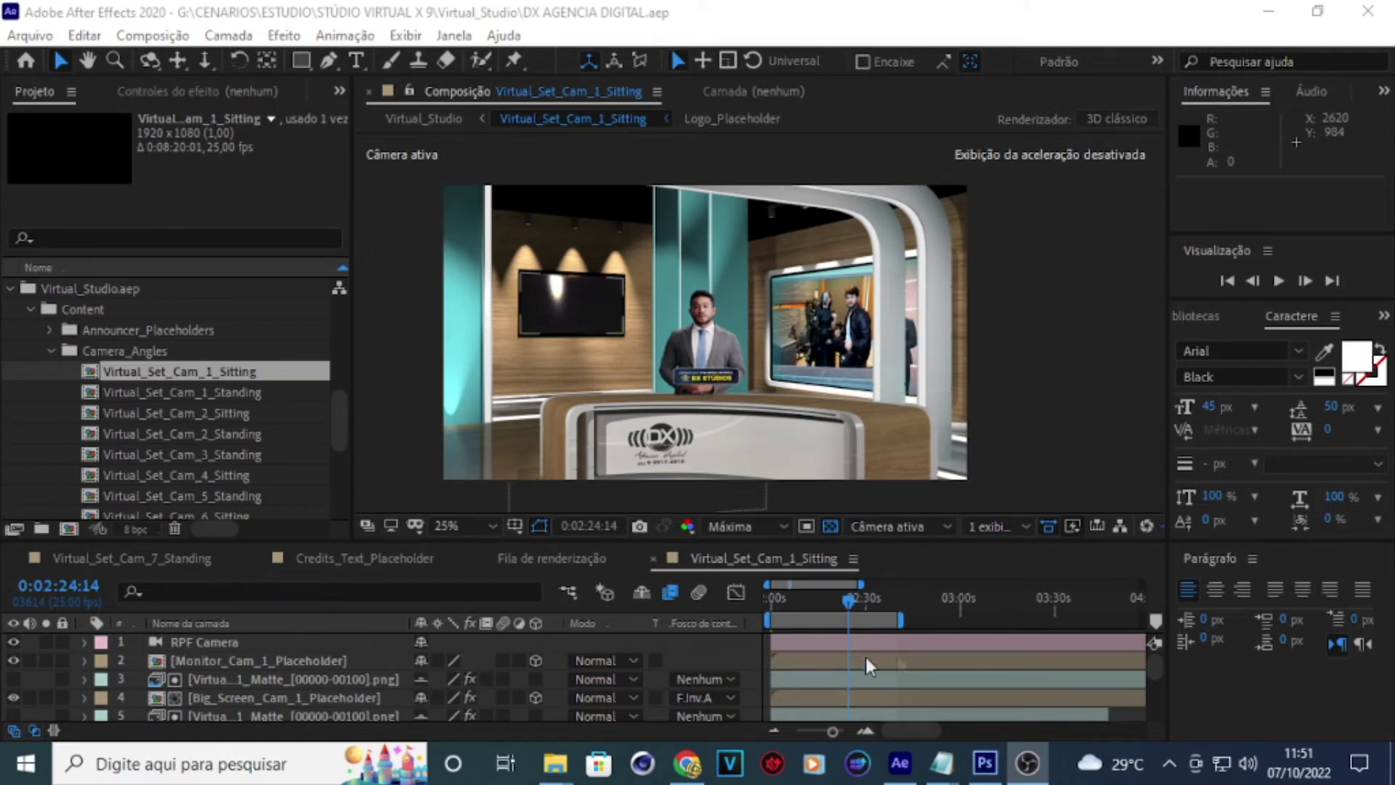
- Adjust the work area, resetting it once, until it ends at about 0:02:35:14
left_click(881, 609)
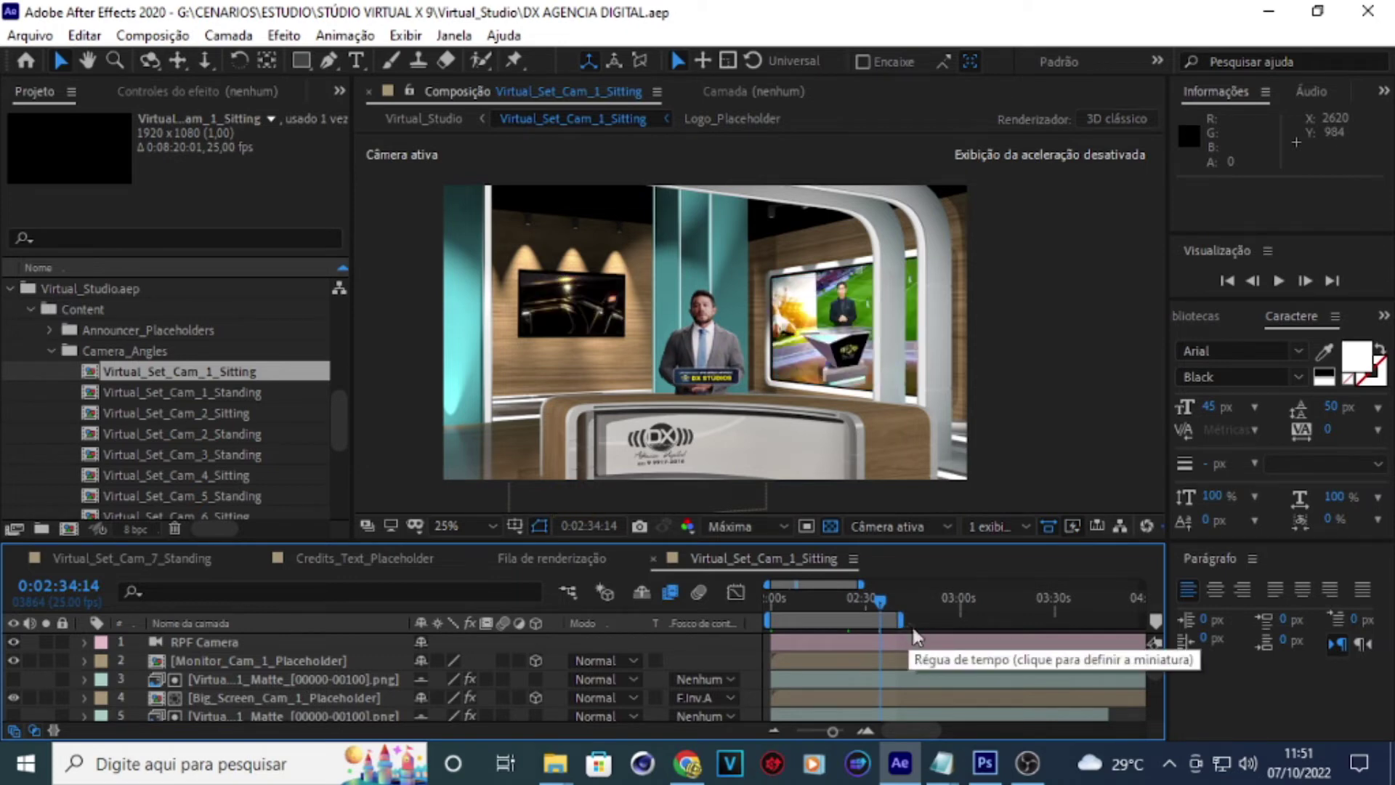
left_click_drag(903, 623, 1159, 622)
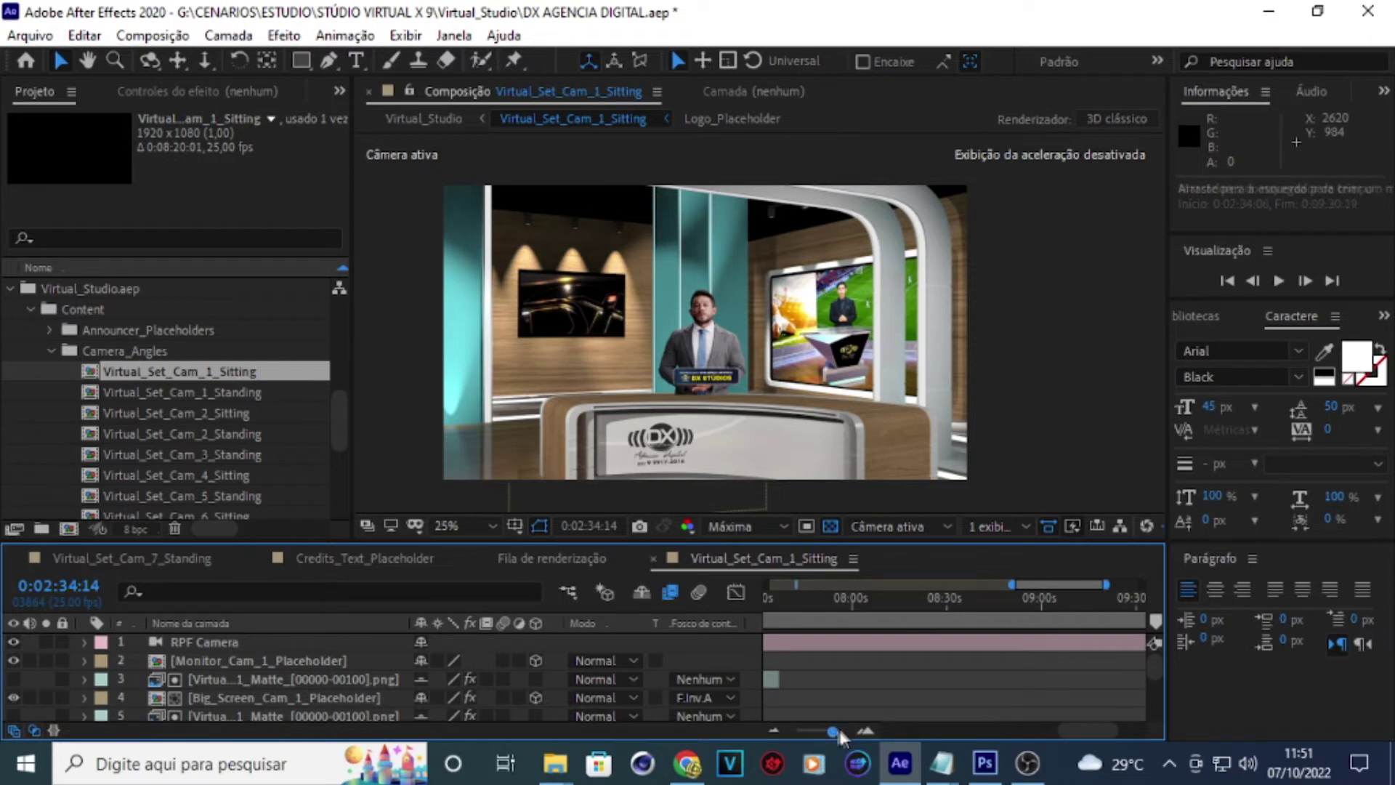
scroll(1085, 616, "down", 5)
left_click_drag(1118, 618, 909, 641)
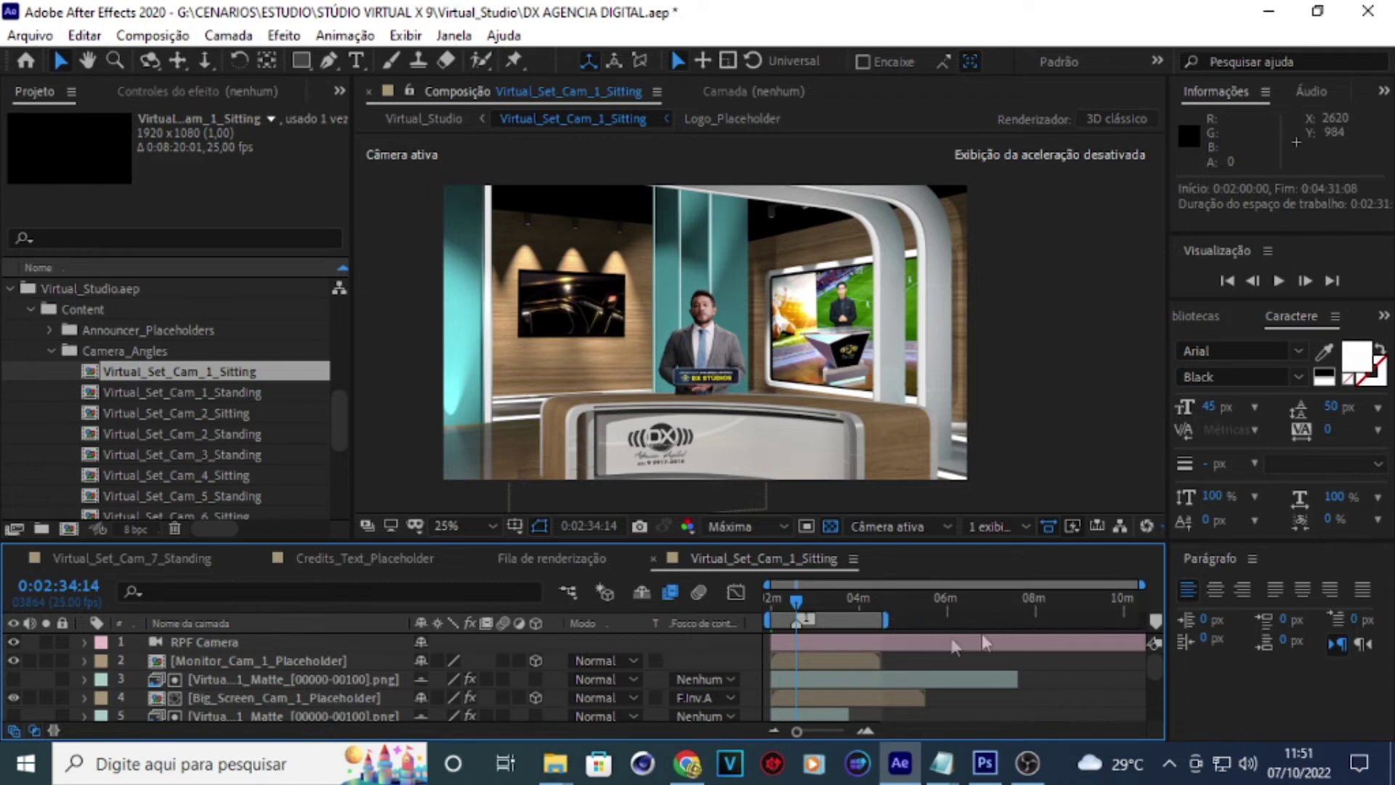
double_click(803, 619)
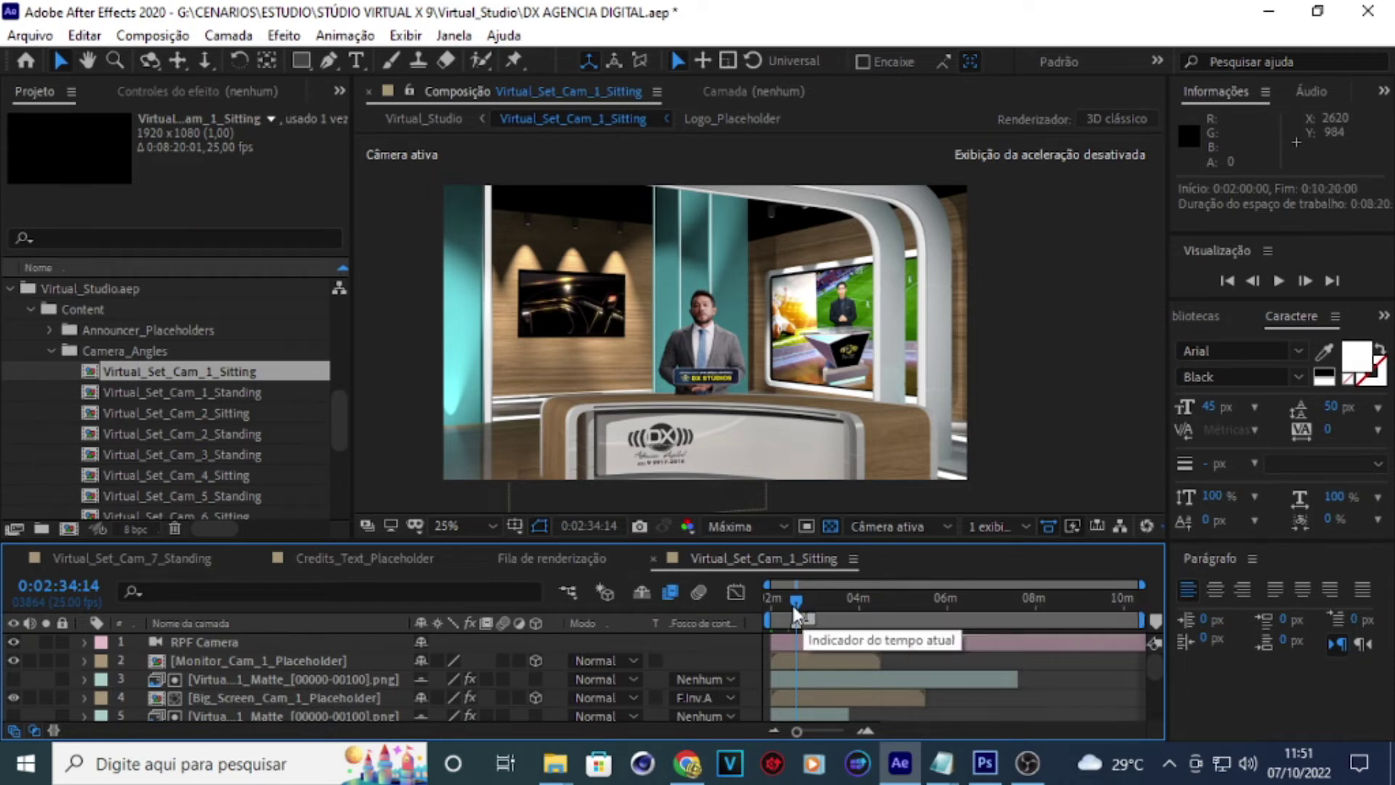
mouse_move(800, 613)
left_mouse_down()
mouse_move(850, 609)
mouse_move(839, 605)
left_mouse_up()
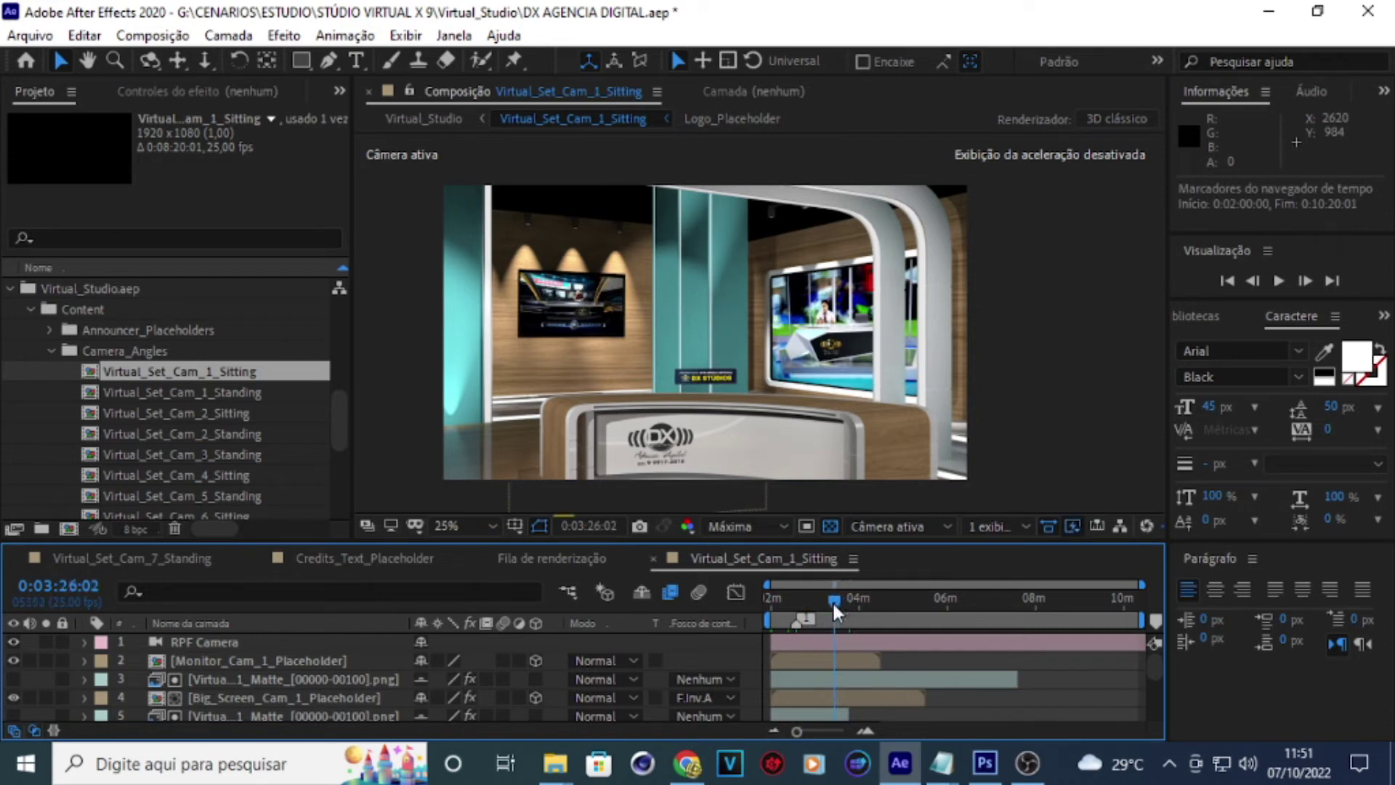
left_click_drag(1147, 619, 798, 611)
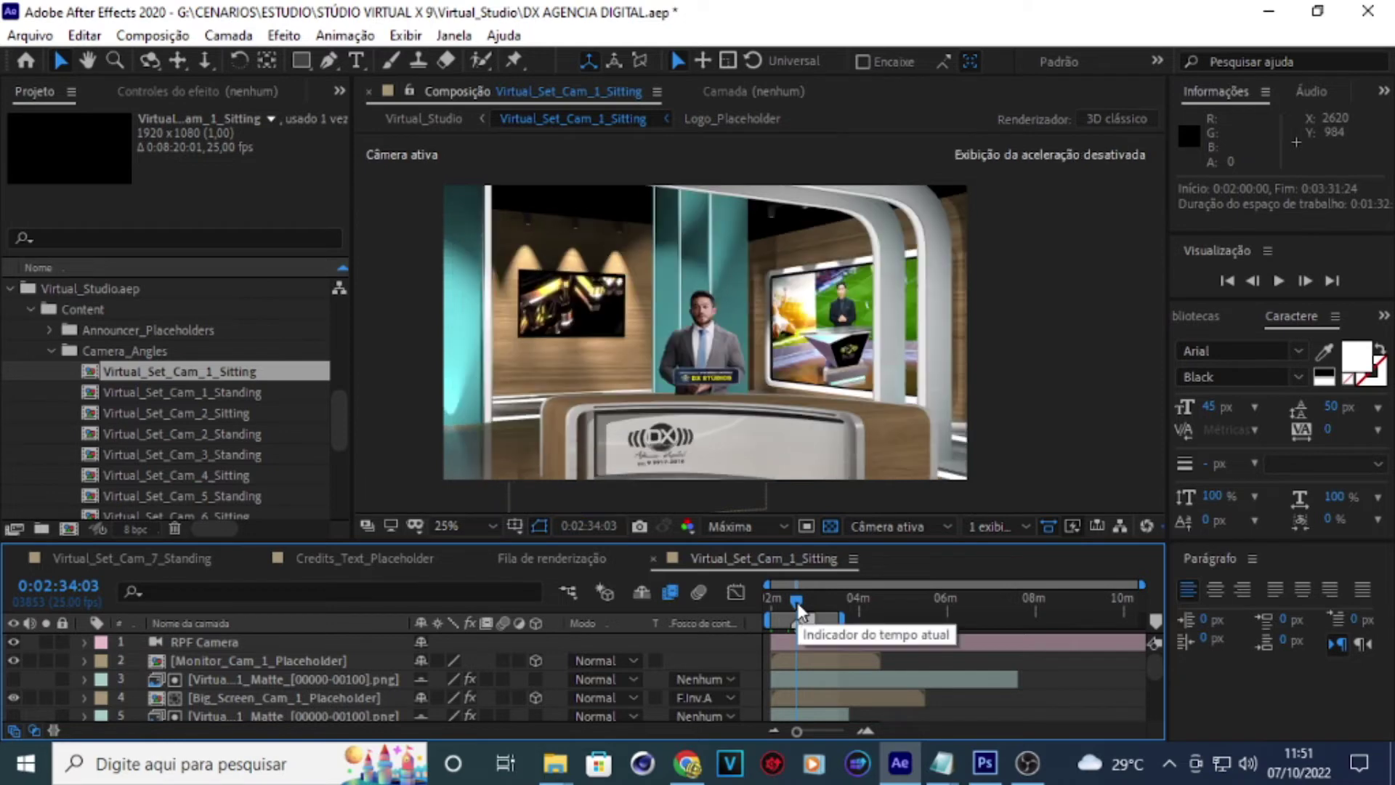
left_click_drag(845, 616, 829, 617)
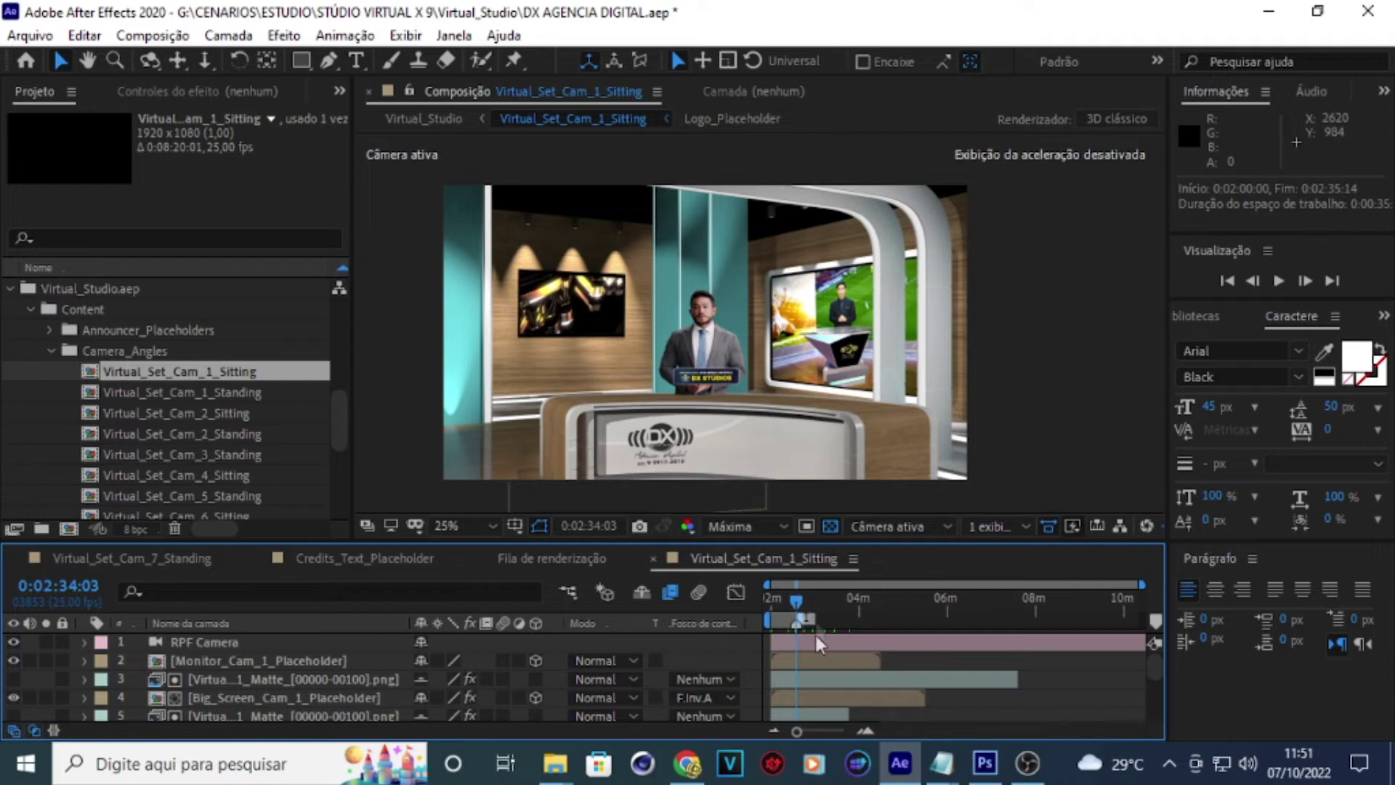
- Queue Virtual_Set_Cam_1_Sitting via Composição > Adicionar à fila de renderização
left_click(152, 36)
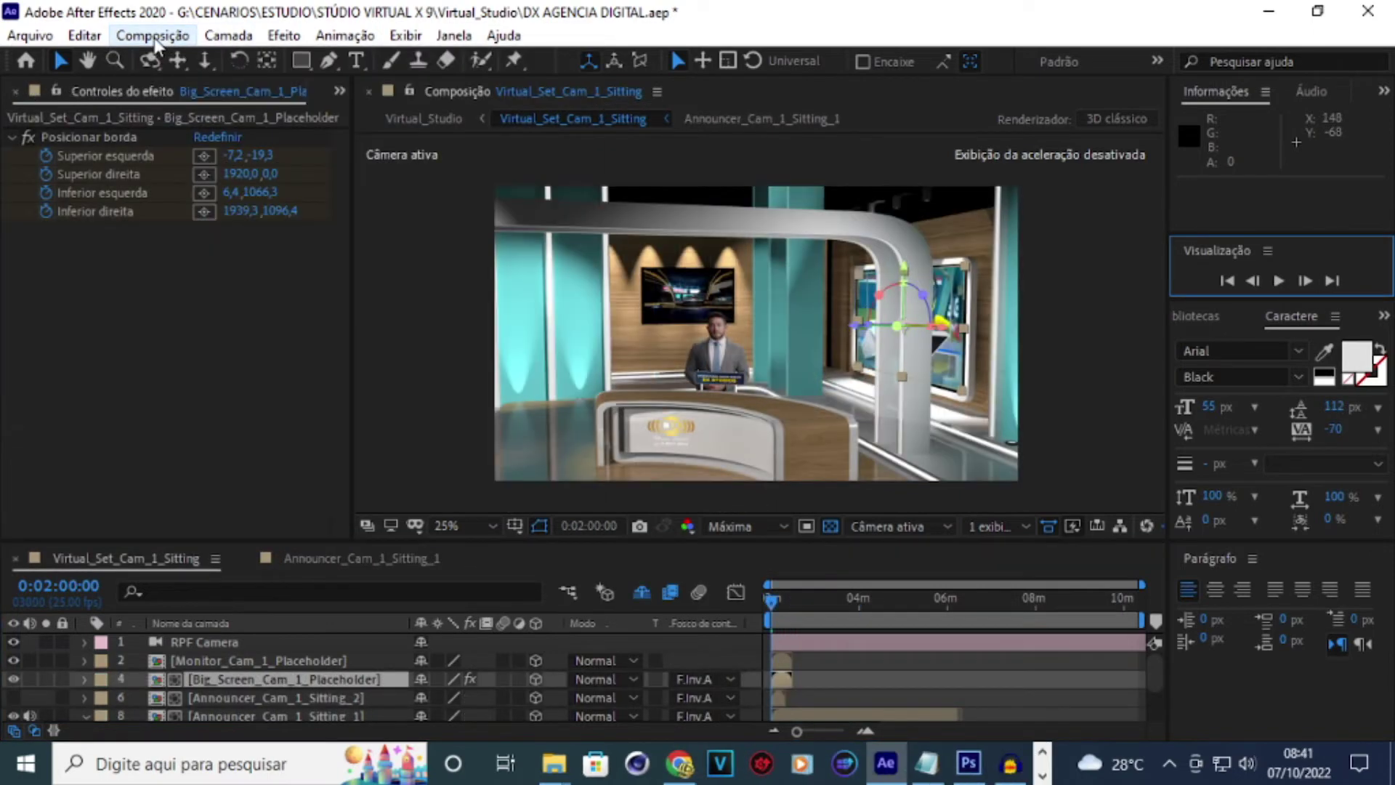
left_click(153, 36)
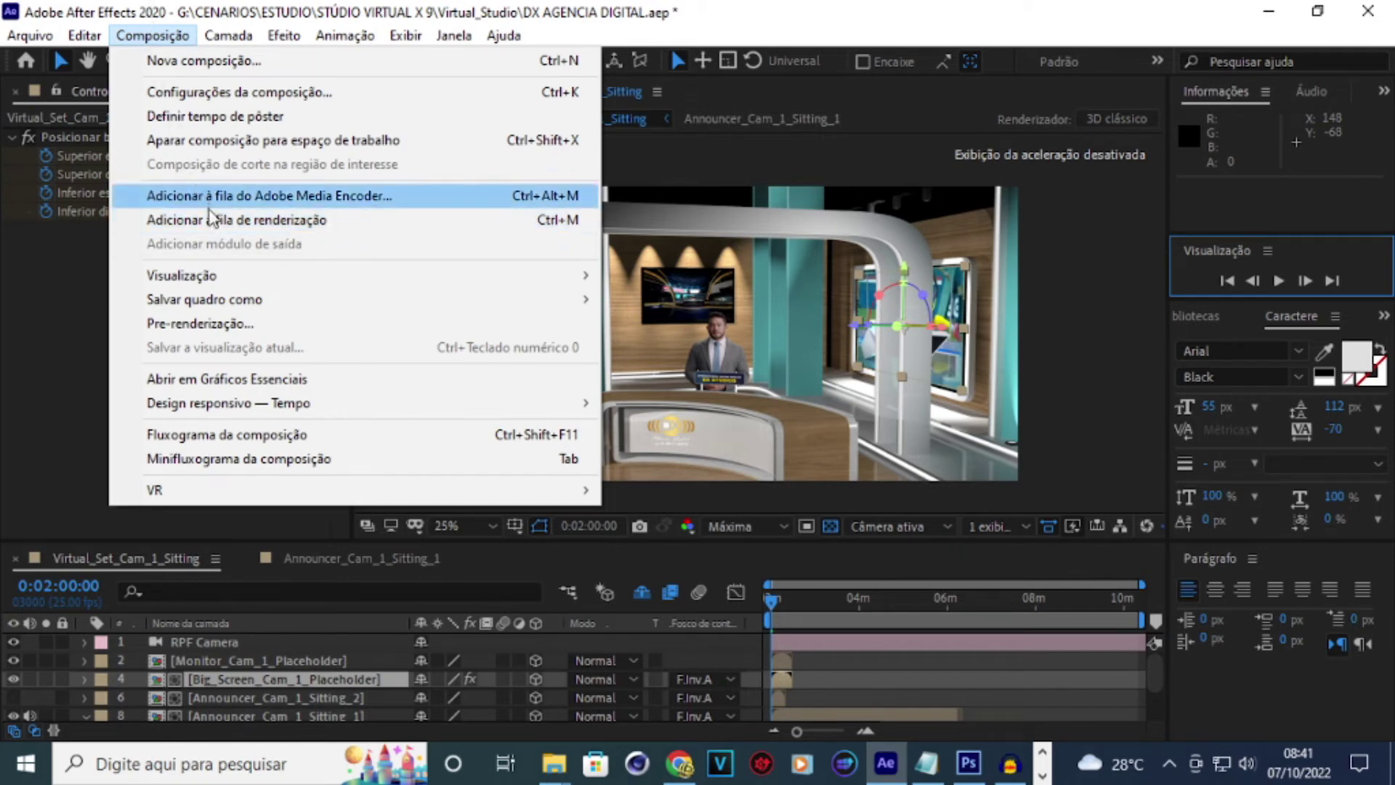
left_click(212, 221)
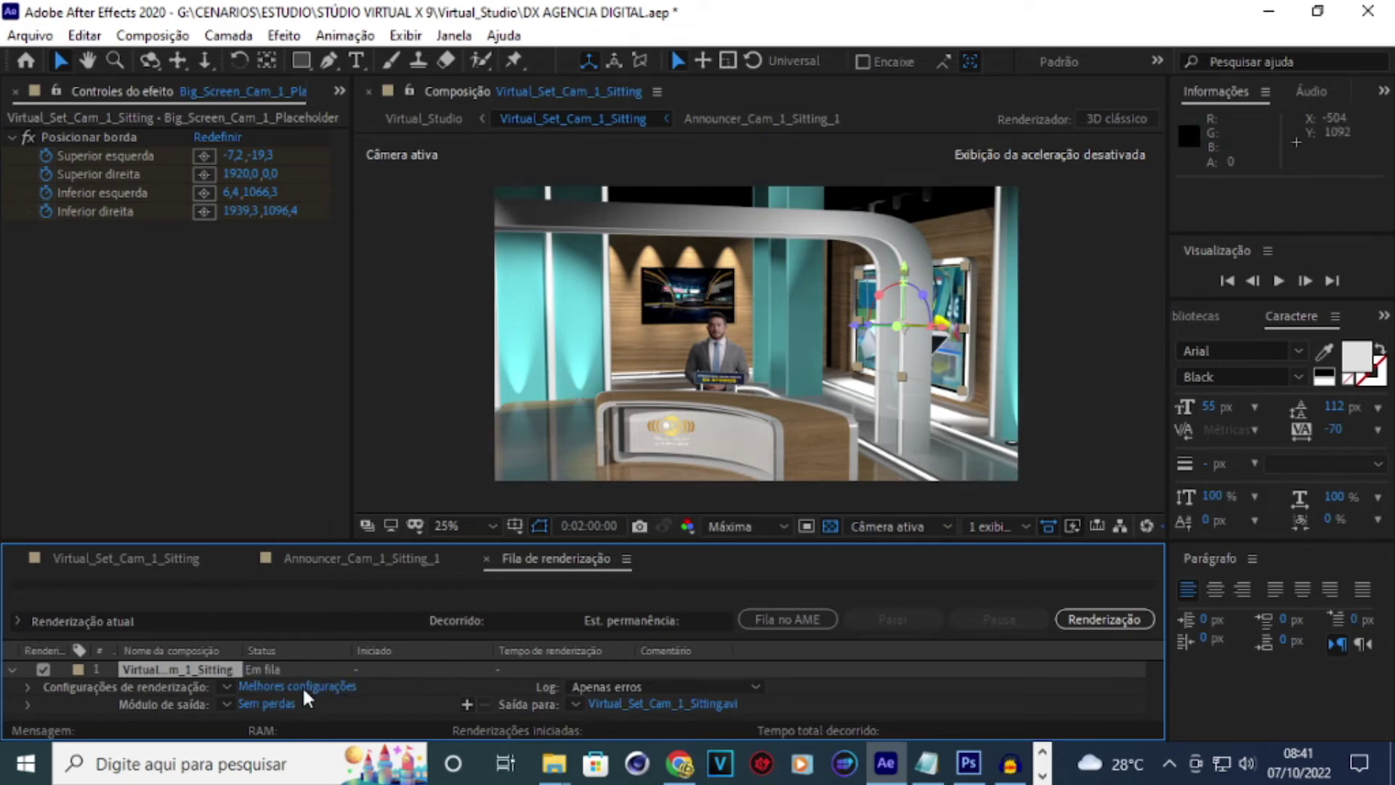
- Keep the render resolution at full (Resolução Máxima) in Render Settings
left_click(326, 688)
left_click(664, 174)
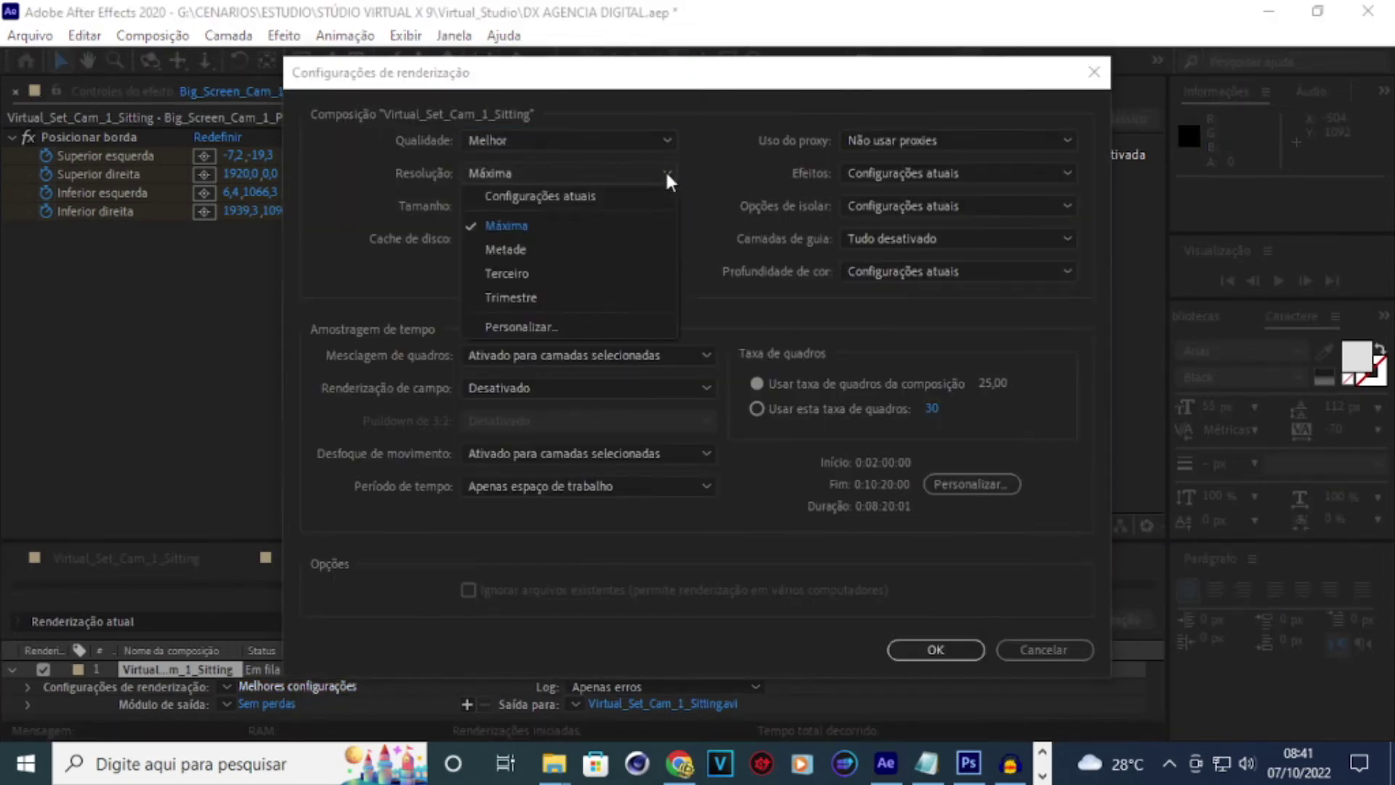
left_click(535, 251)
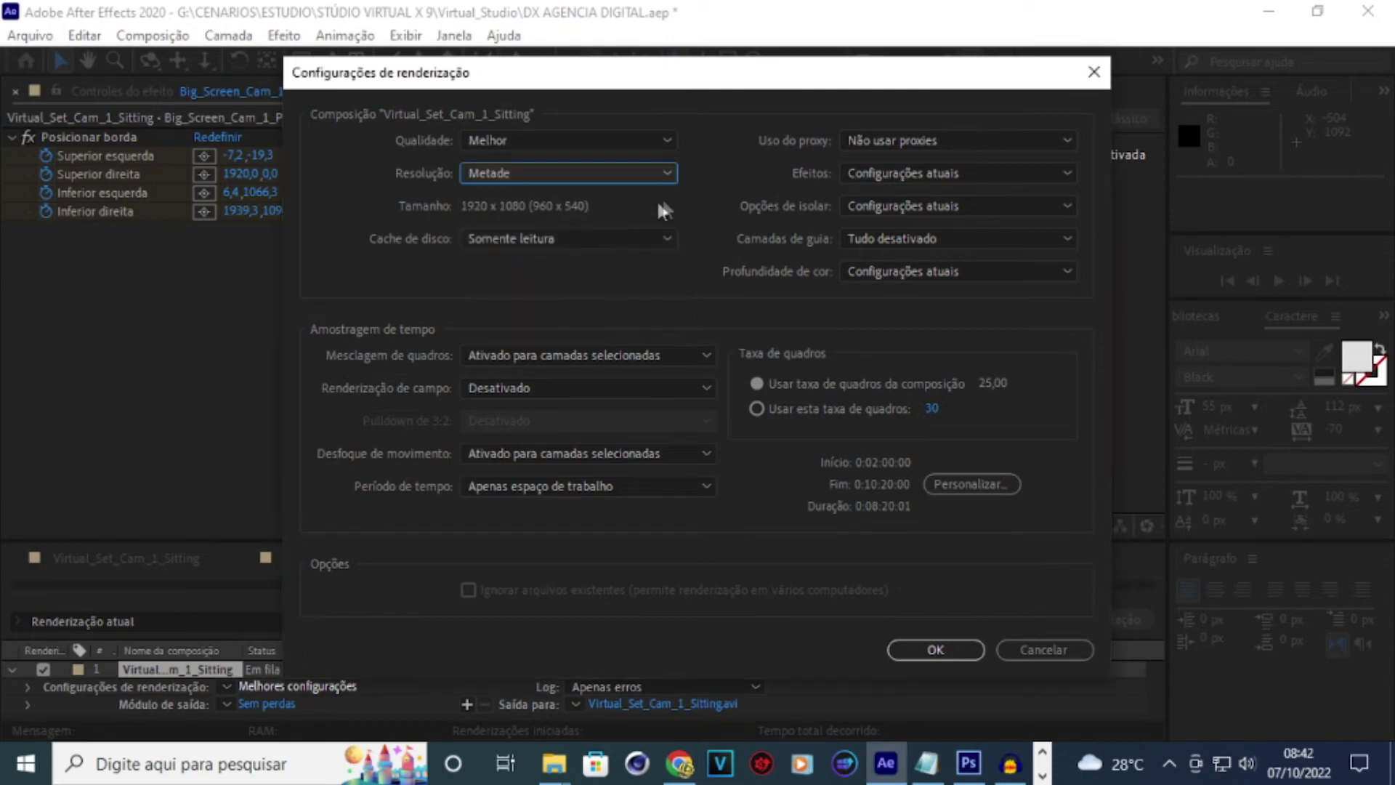
left_click(665, 173)
left_click(534, 224)
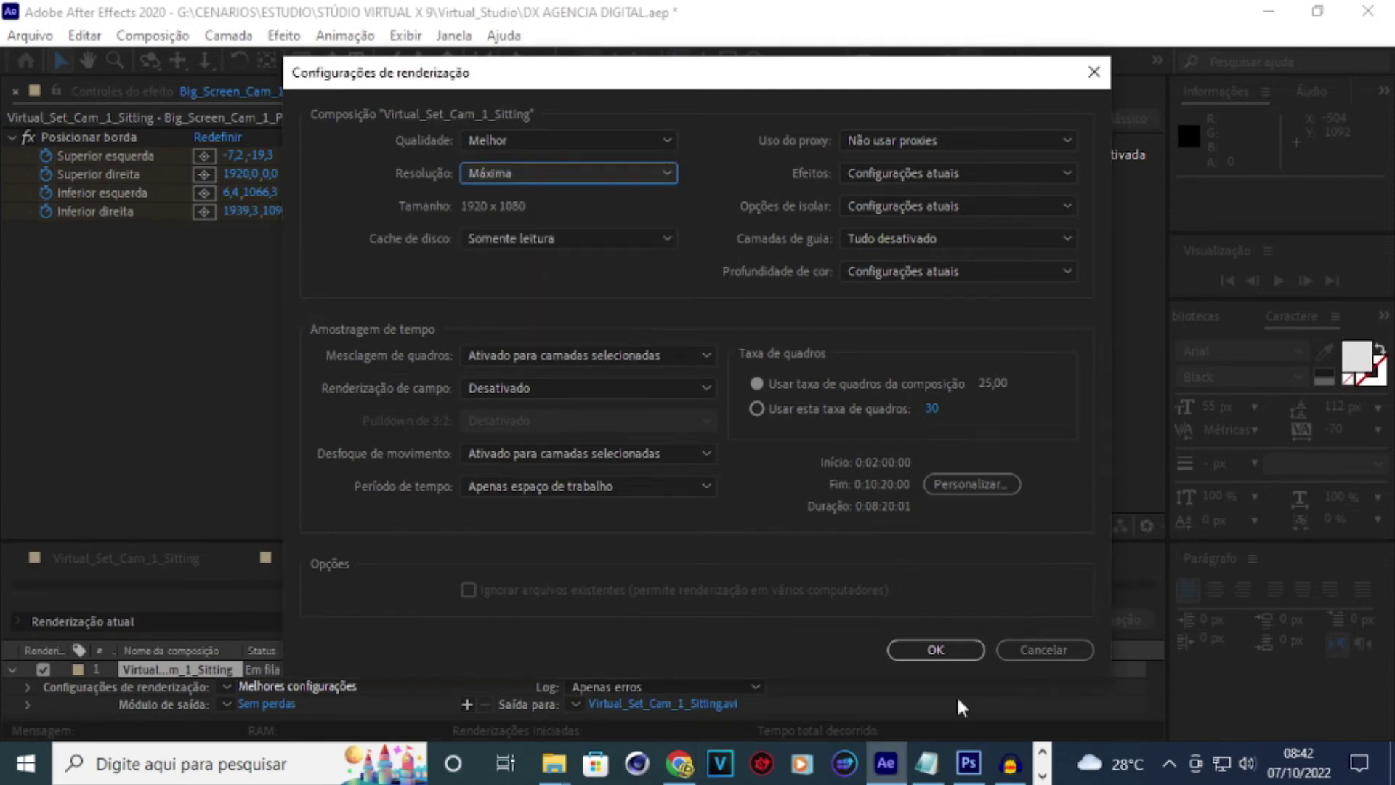
left_click(935, 649)
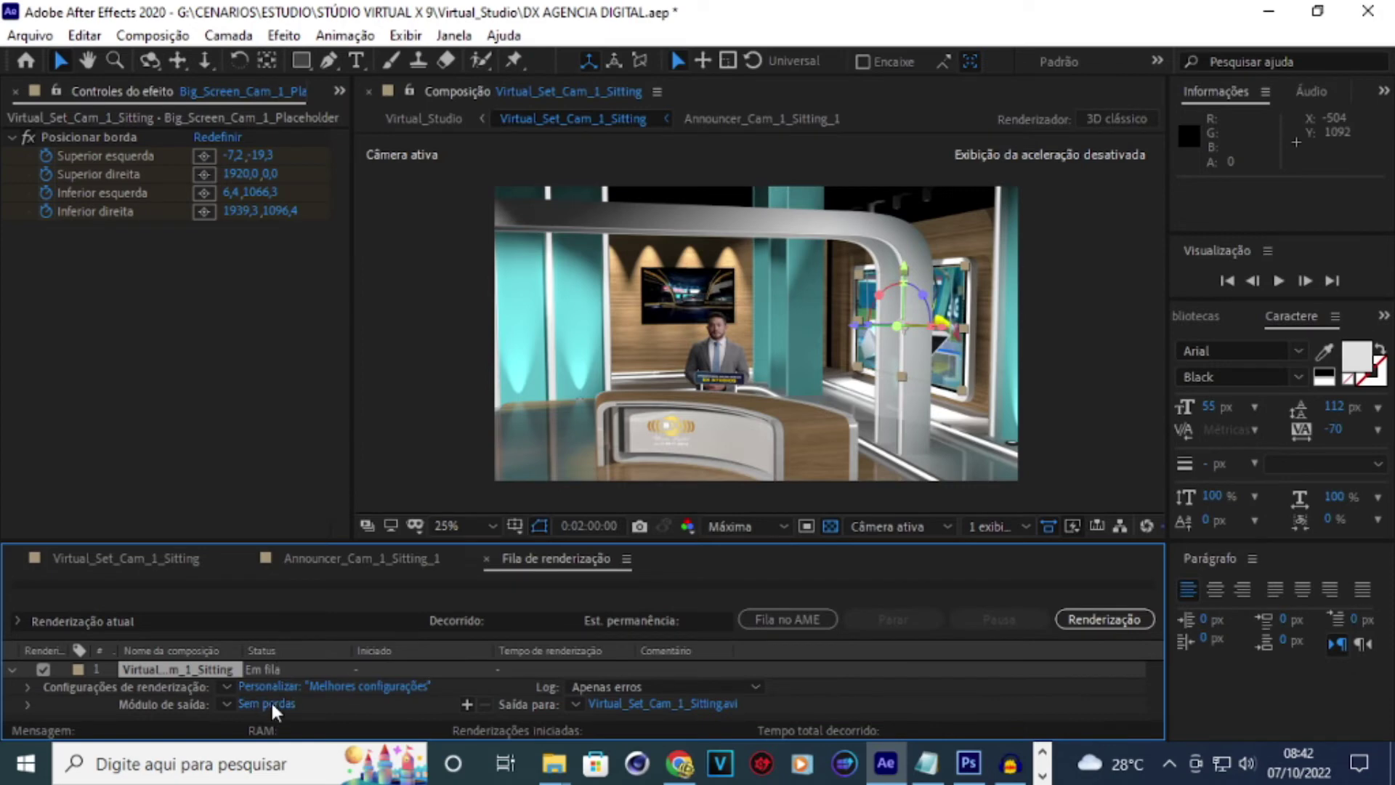
- Set the output module format to QuickTime
left_click(268, 704)
left_click(742, 223)
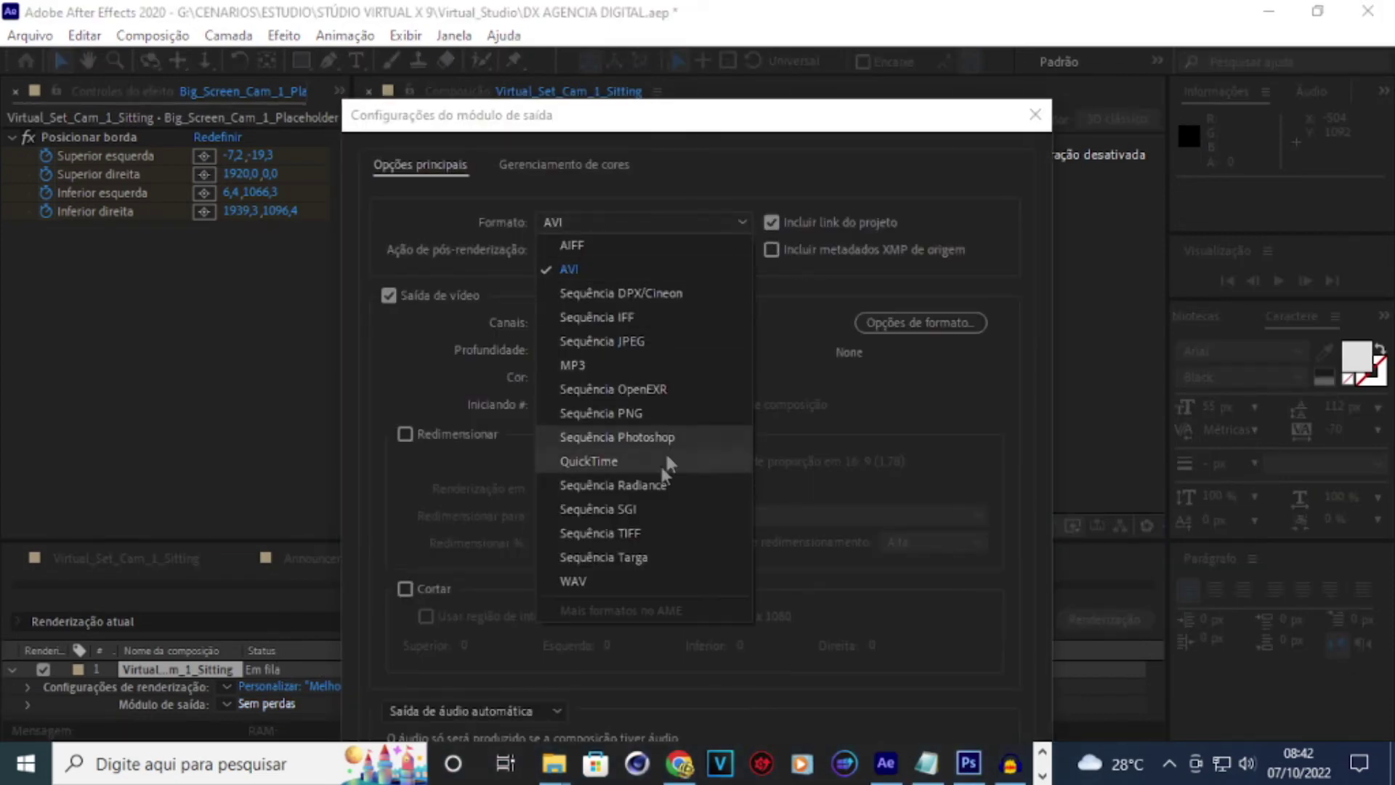
left_click(621, 463)
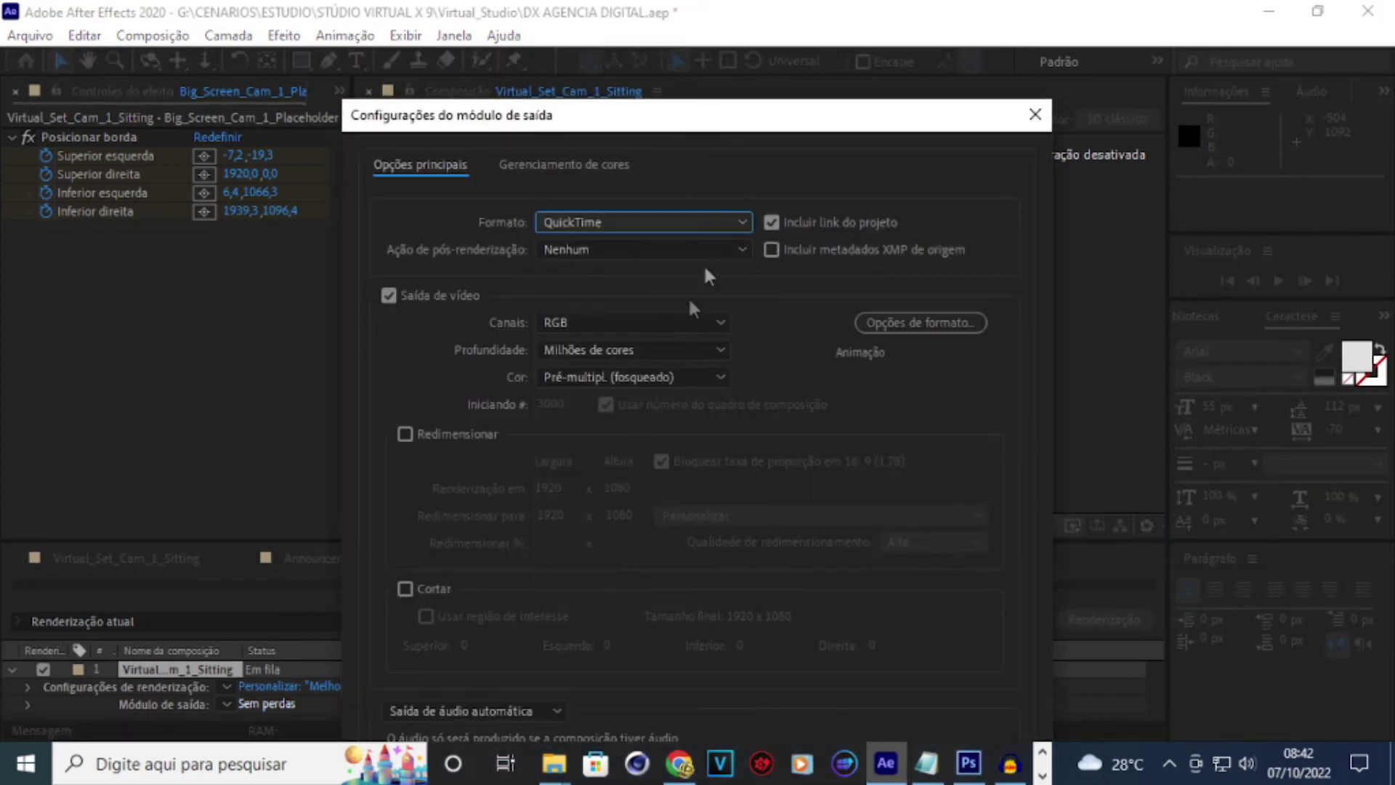
left_click(744, 223)
left_click(778, 320)
left_click(736, 225)
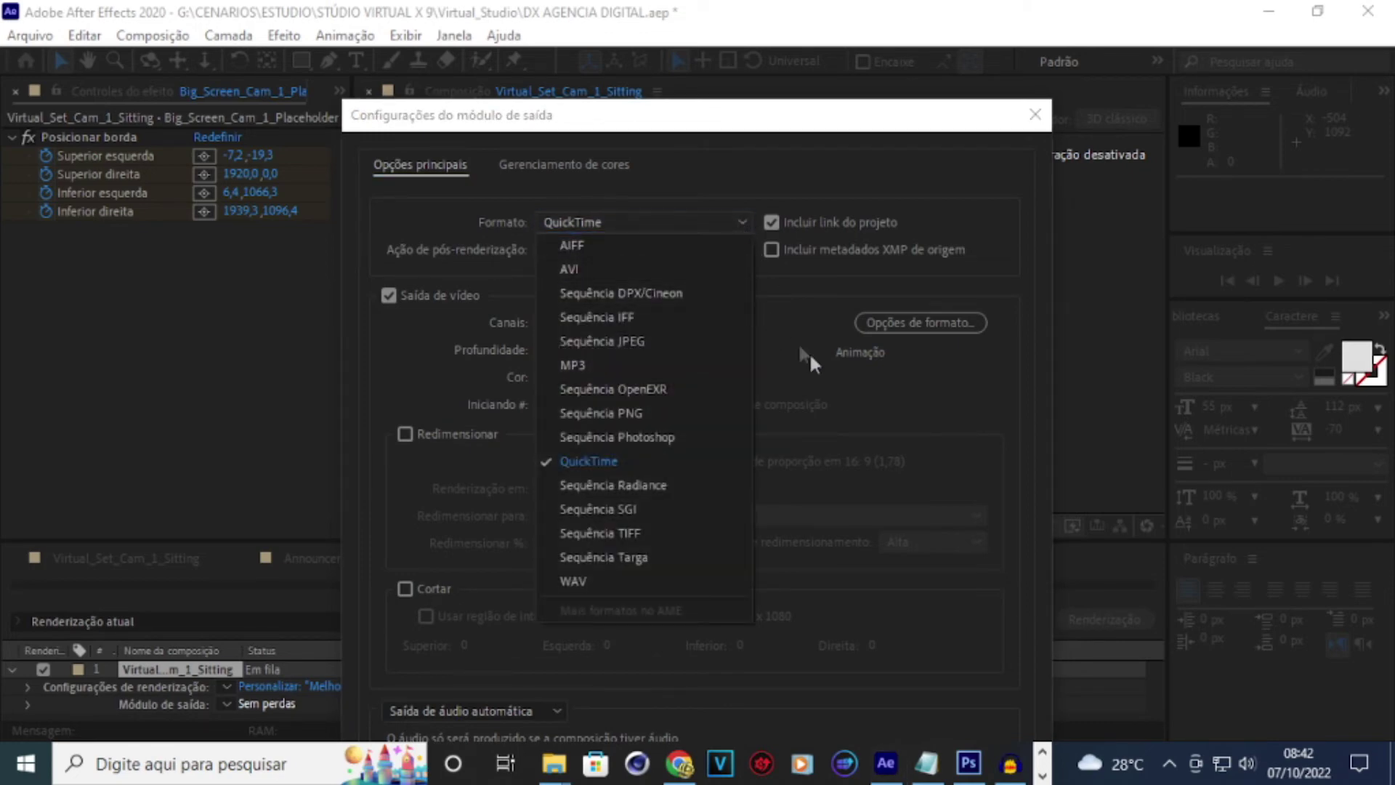
left_click(787, 330)
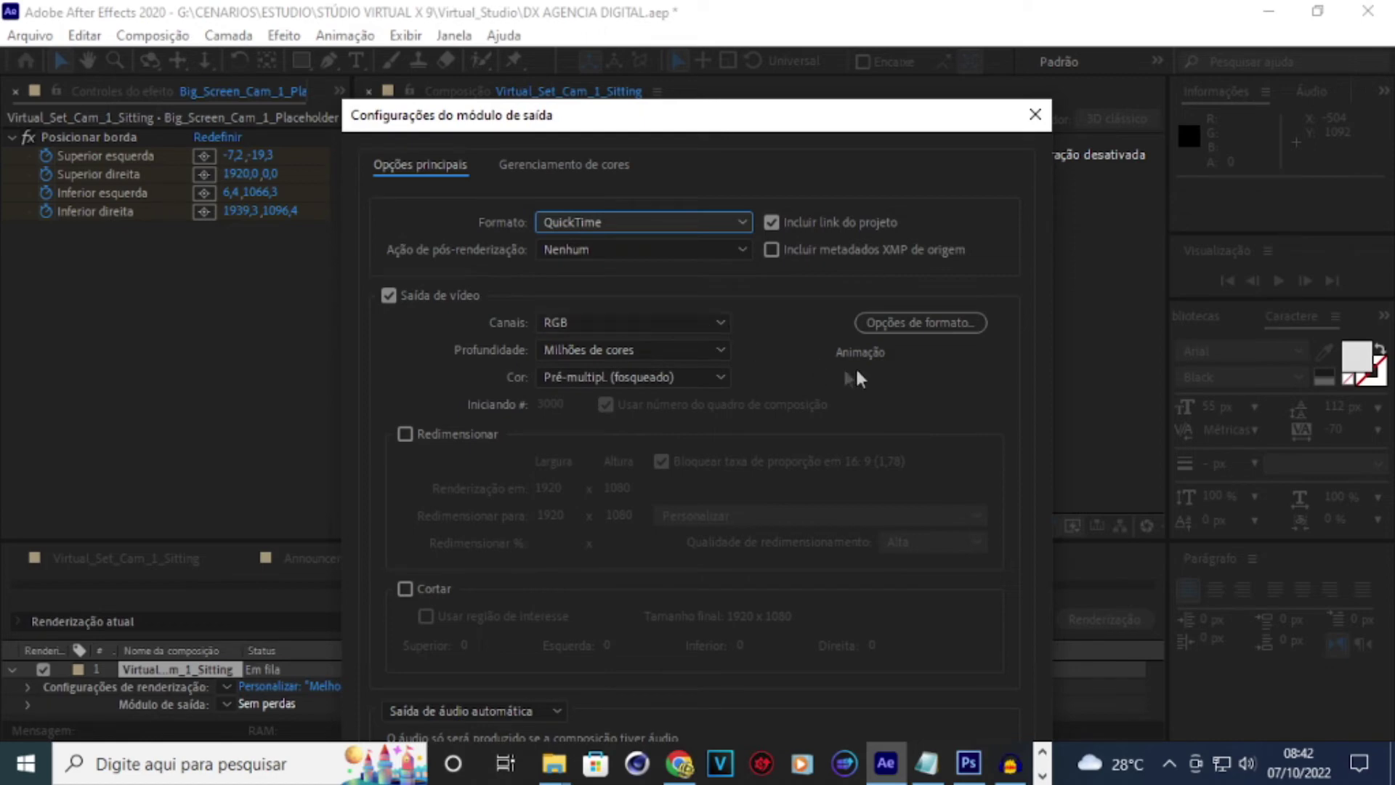
left_click_drag(756, 108, 800, 33)
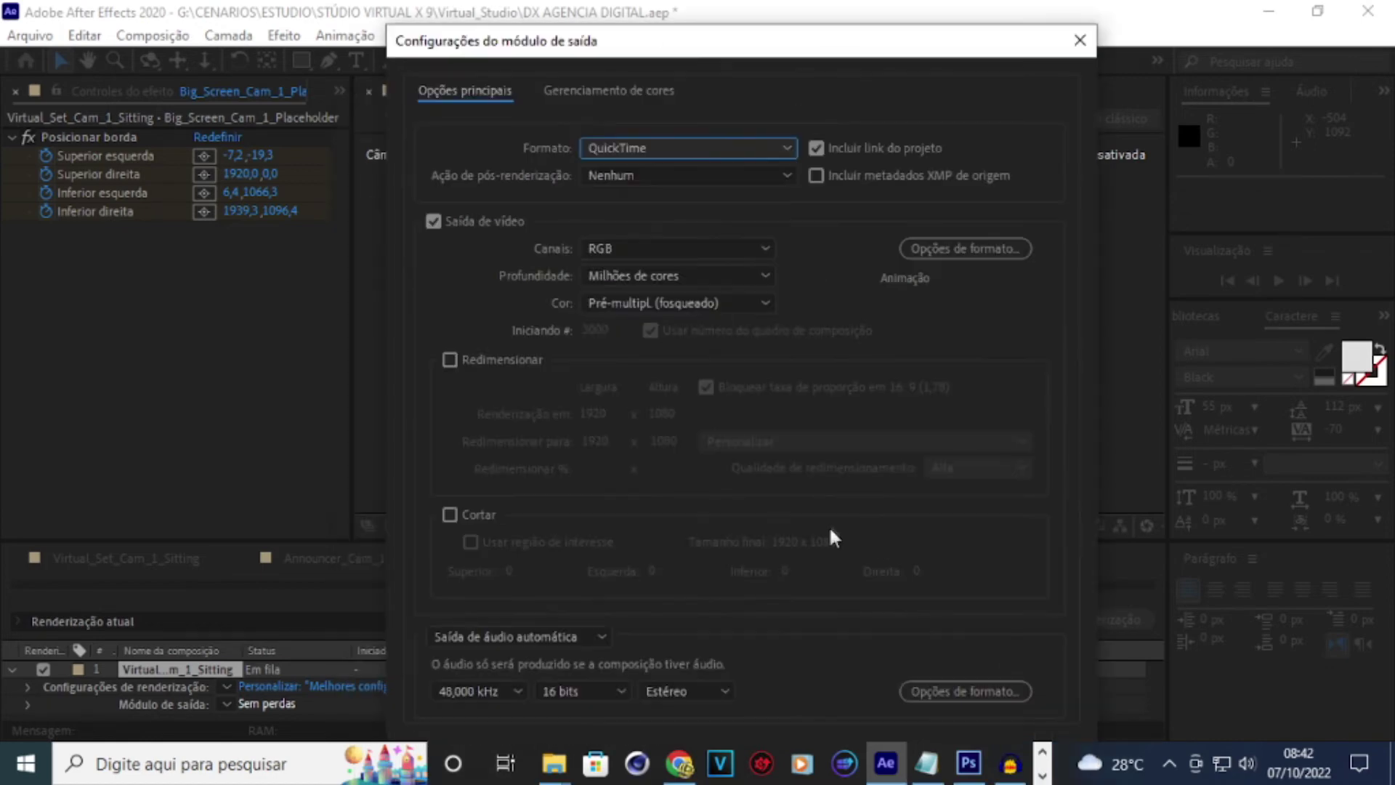
key("Return")
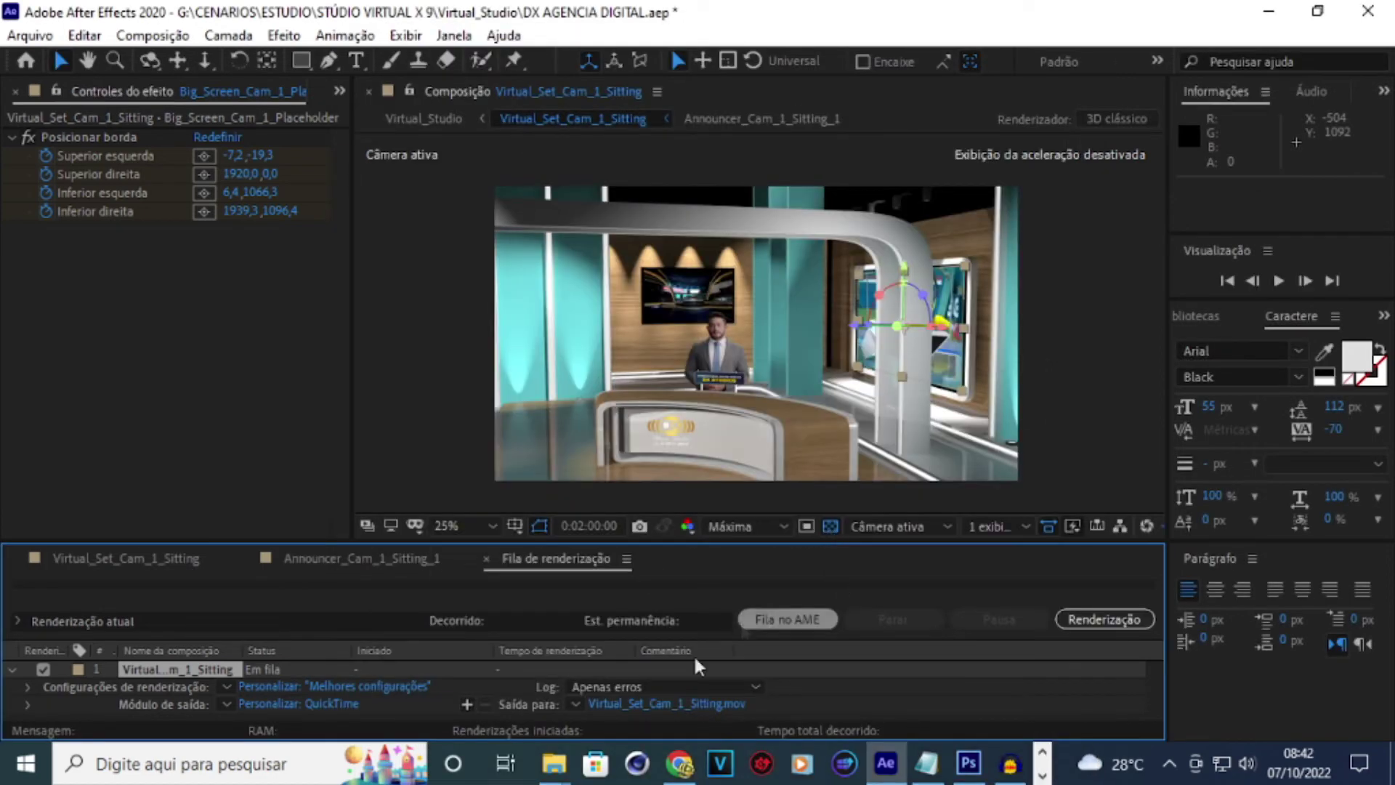
- Recheck the render and output module settings unchanged, then bring up the output file location
left_click(358, 687)
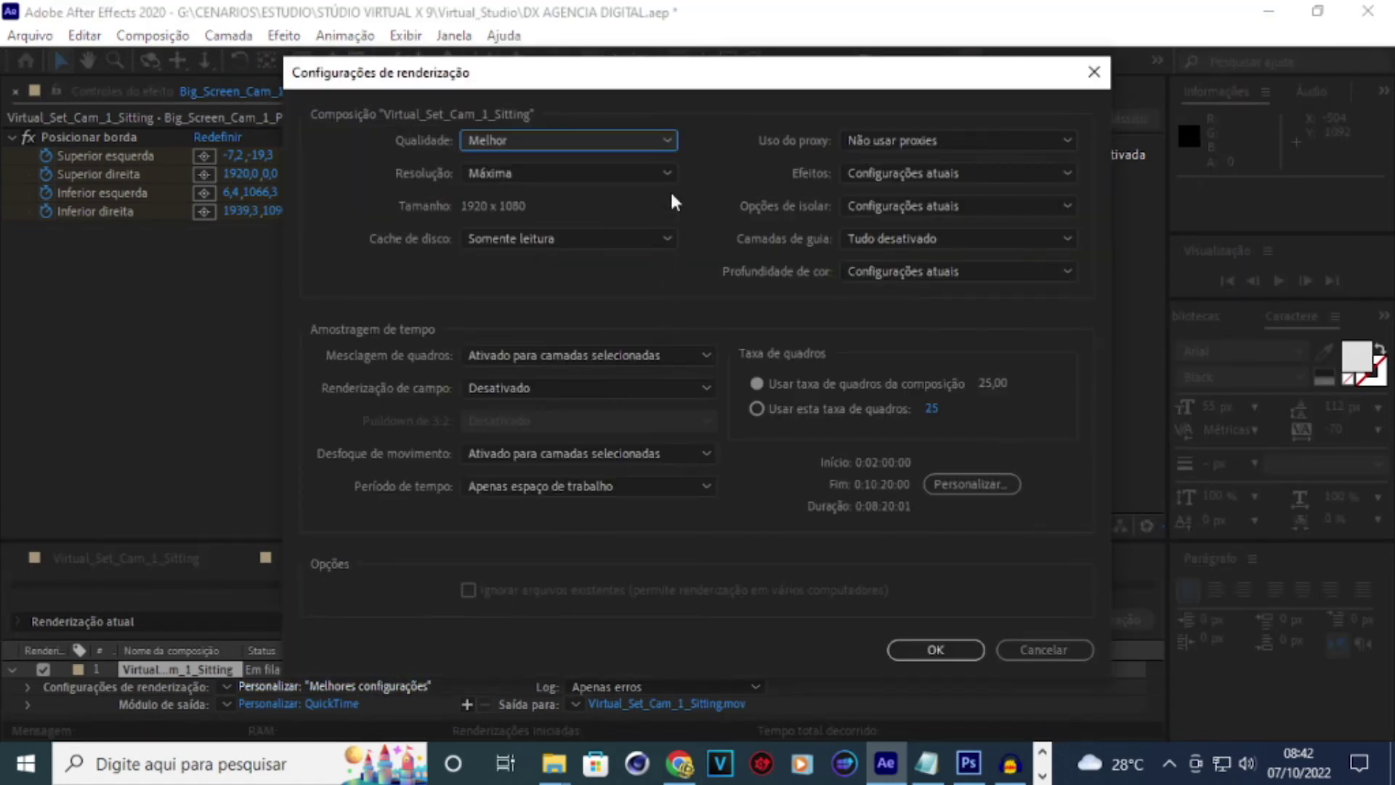
mouse_move(969, 763)
left_click(938, 654)
left_click(319, 704)
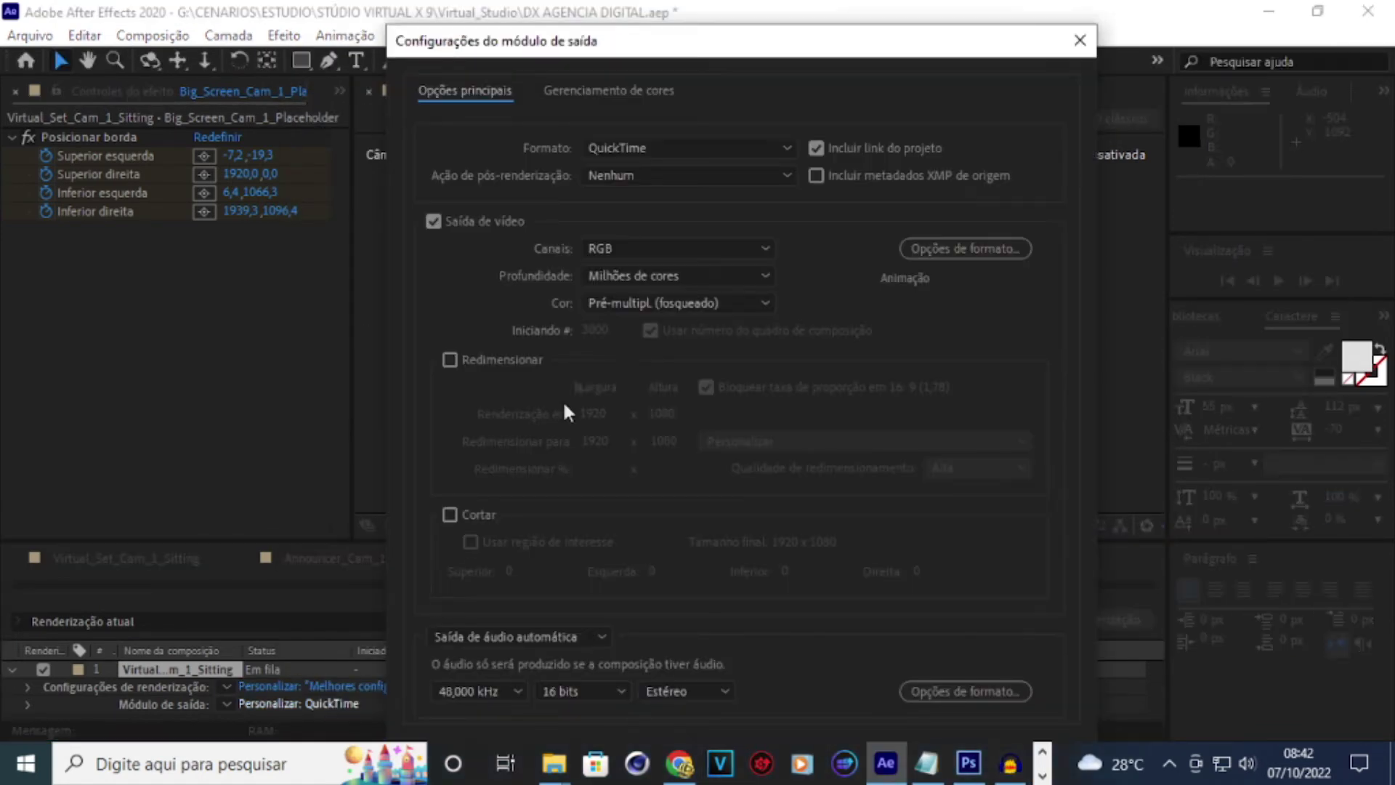
key("Return")
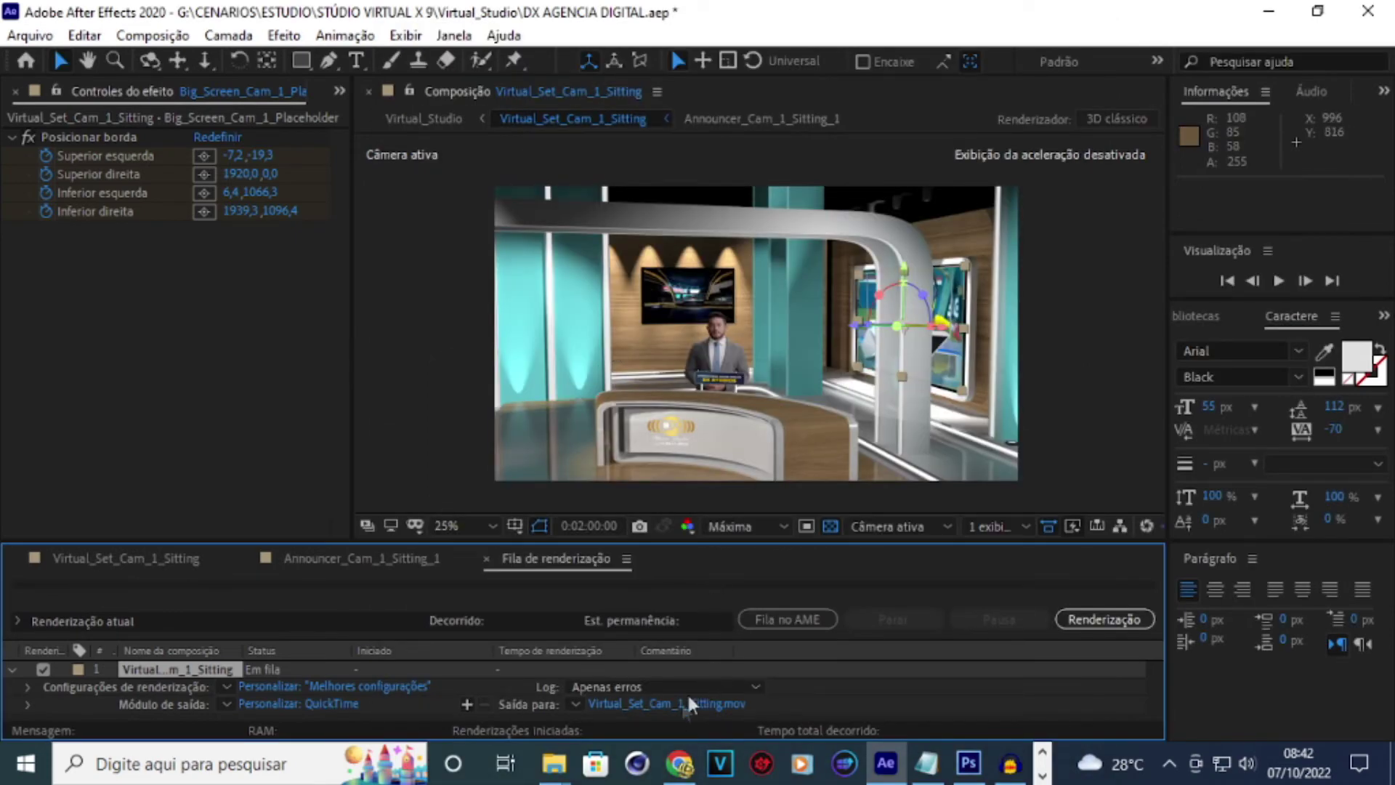
left_click(664, 704)
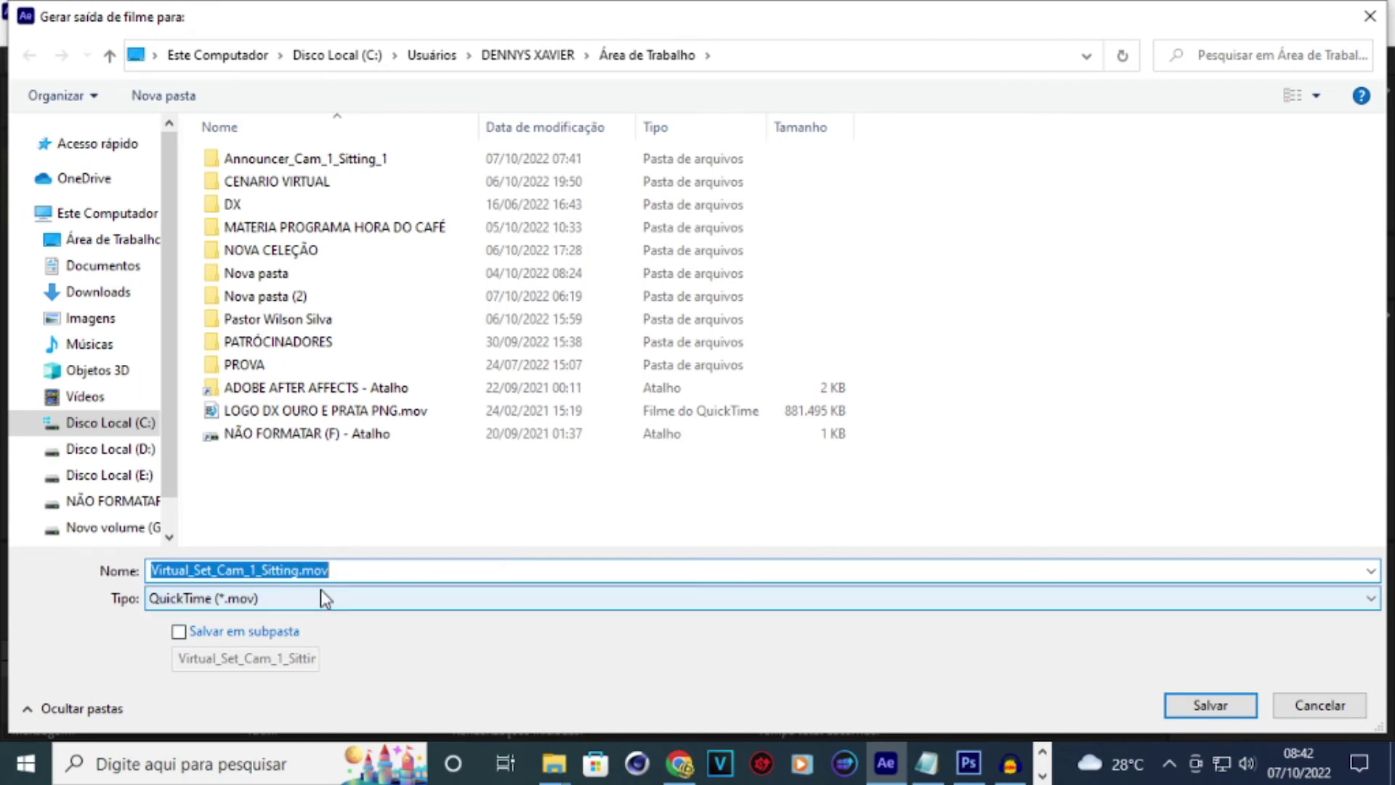
- Save the output as Virtual_Set_Cam_1_Sitting.mov on the desktop and start rendering
left_click(1200, 701)
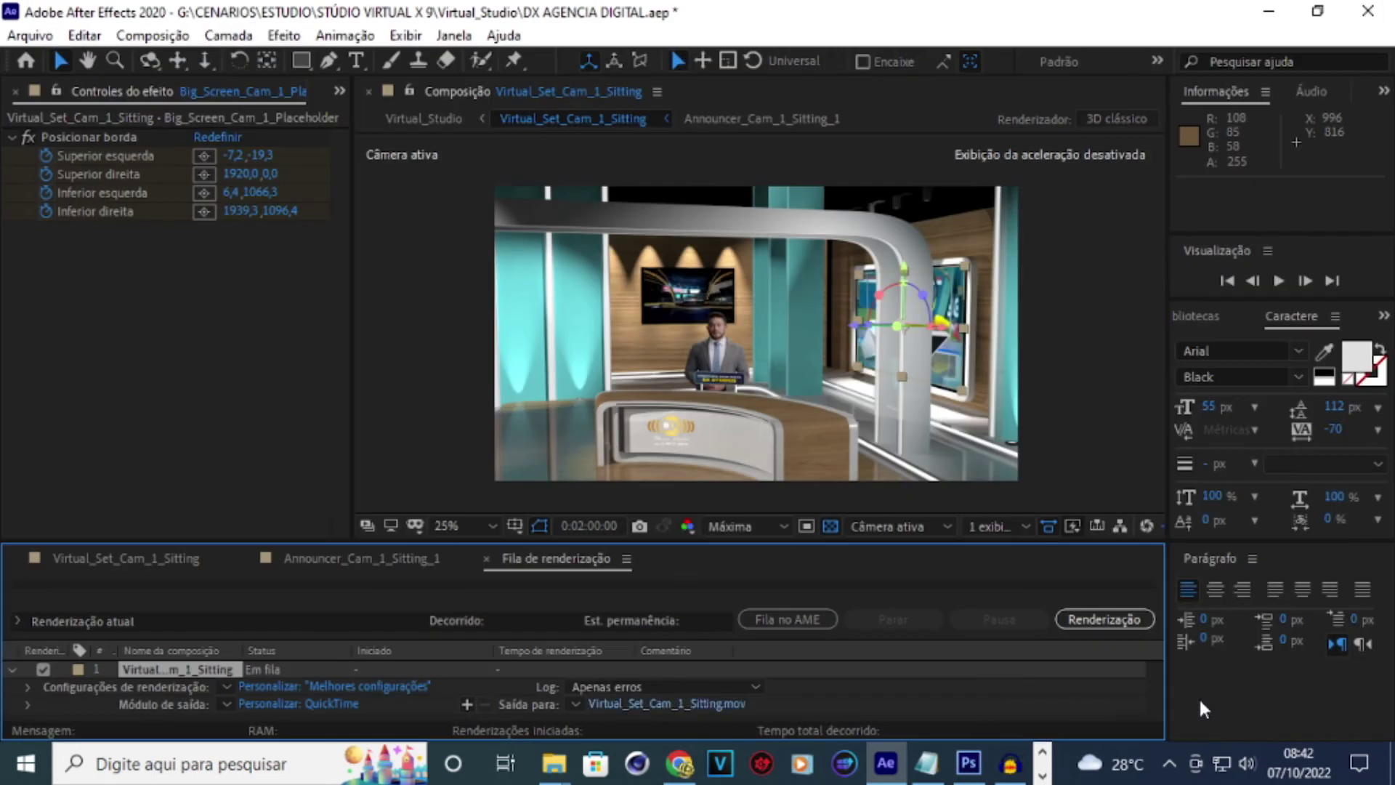
left_click(1102, 624)
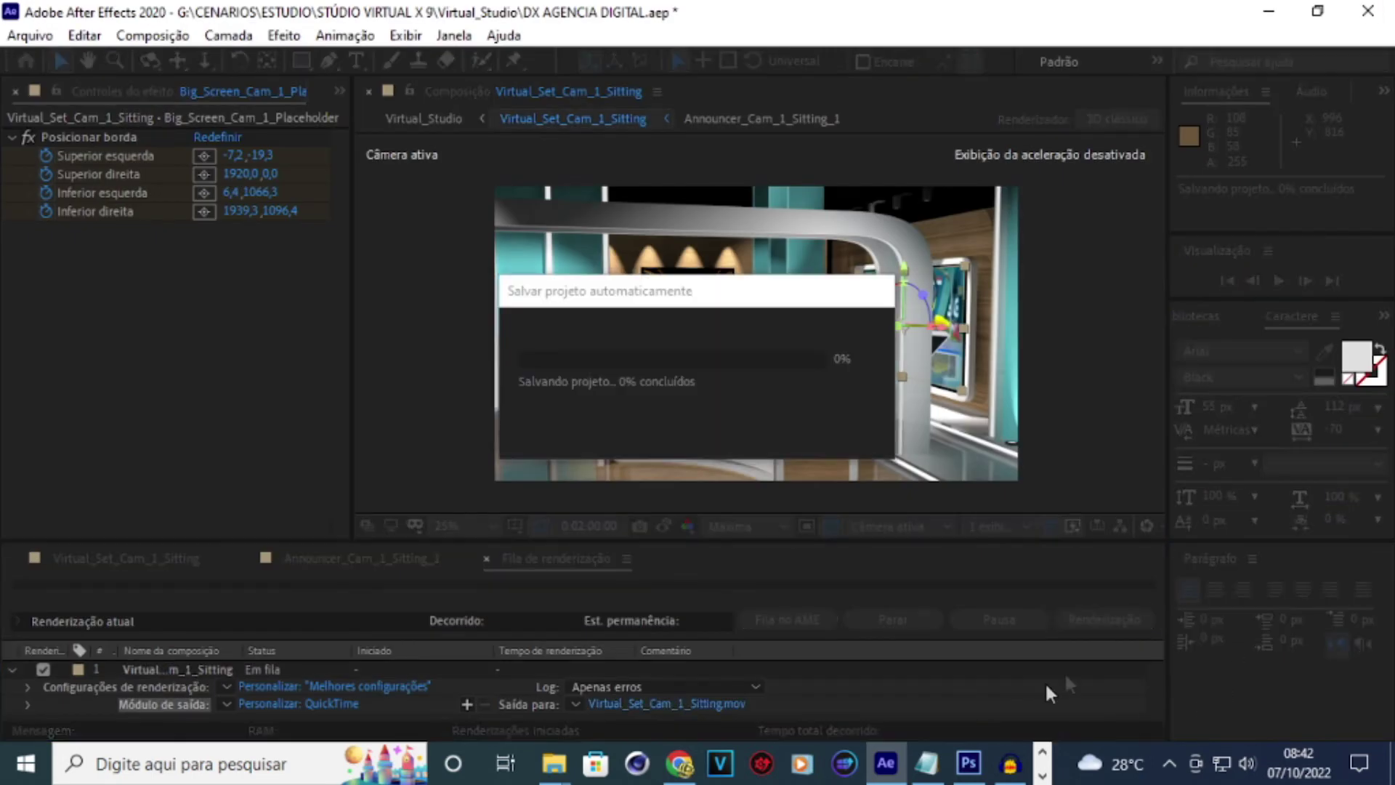
- Wait while Virtual_Set_Cam_1_Sitting renders to the QuickTime .mov file
mouse_move(895, 771)
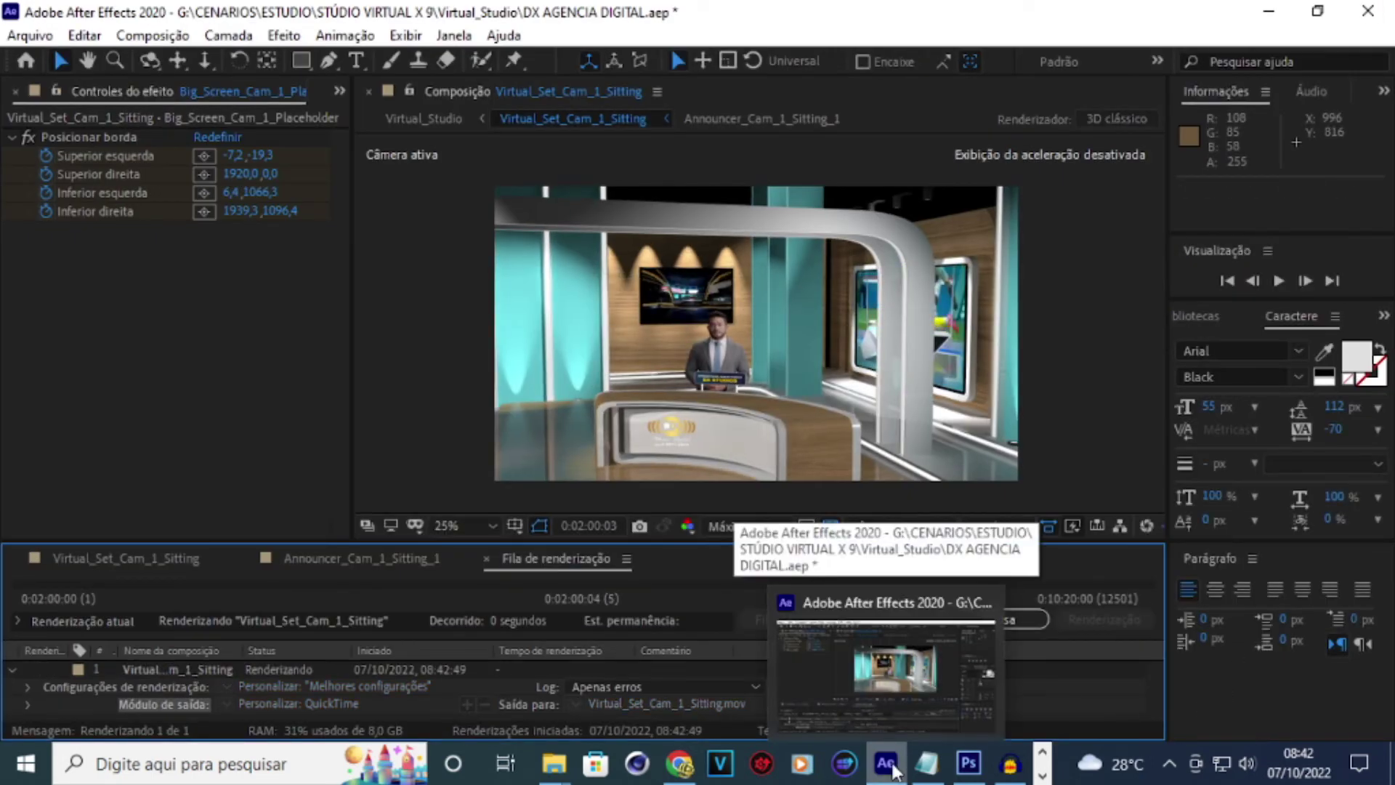